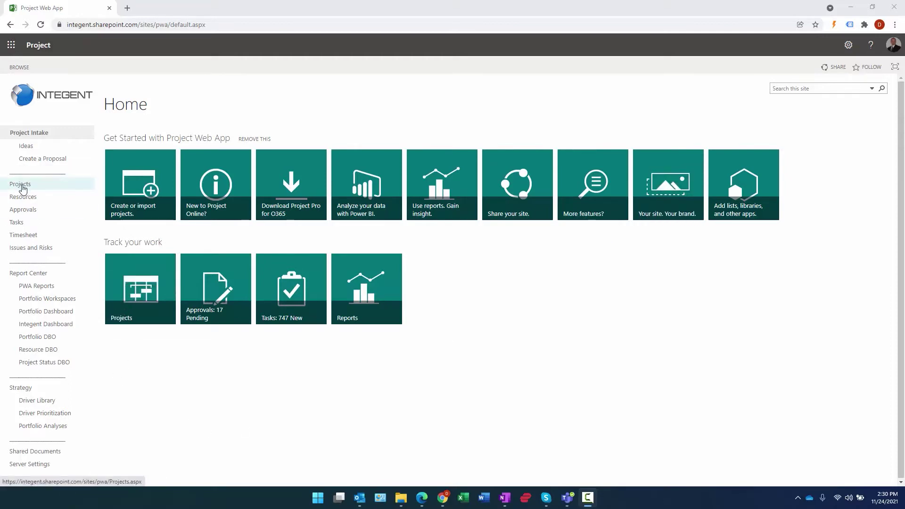
Open the Project Center from Projects and resize the grid and Gantt panes to show Duration.
click(22, 185)
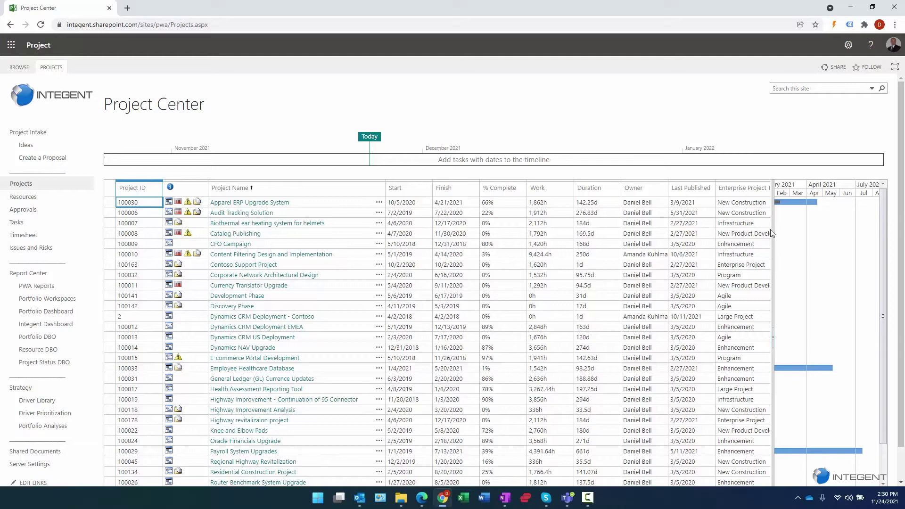
drag(774, 229, 547, 230)
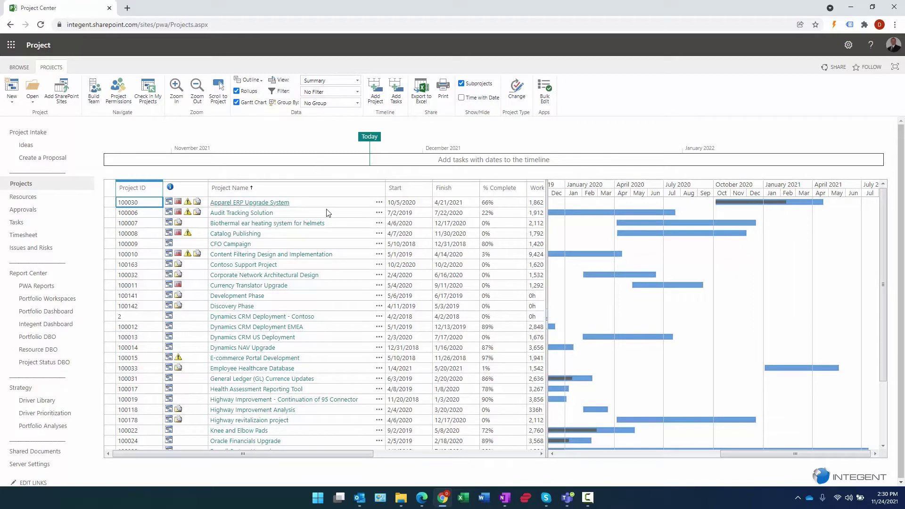
drag(547, 244, 590, 244)
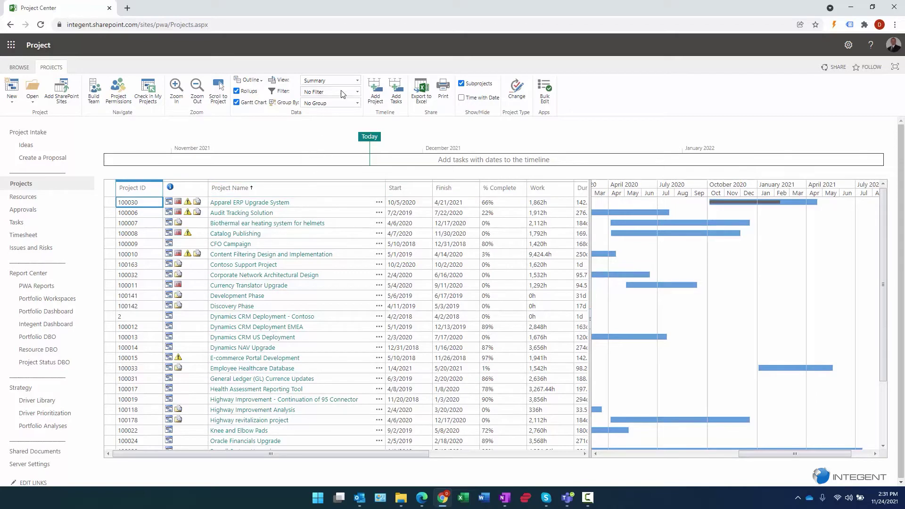
Switch to the Summary by Program view and highlight the first program's health, cost and schedule indicators.
click(357, 82)
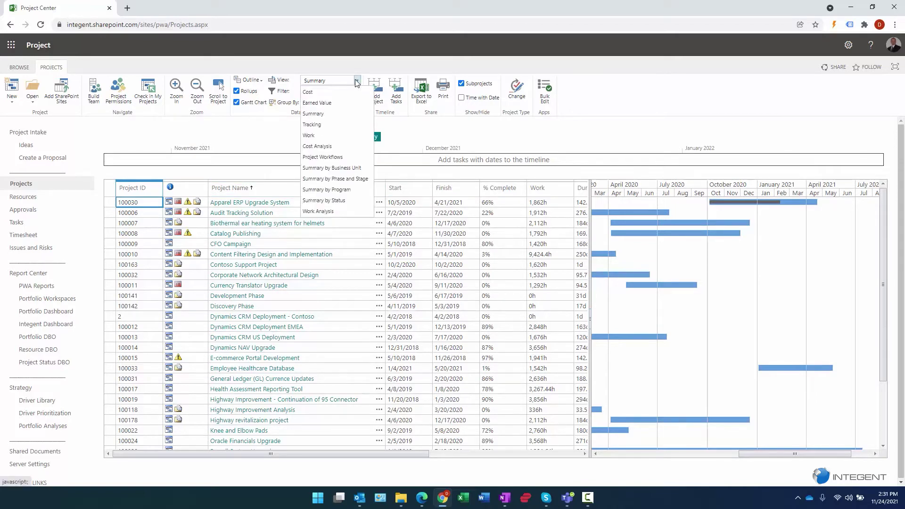
click(330, 190)
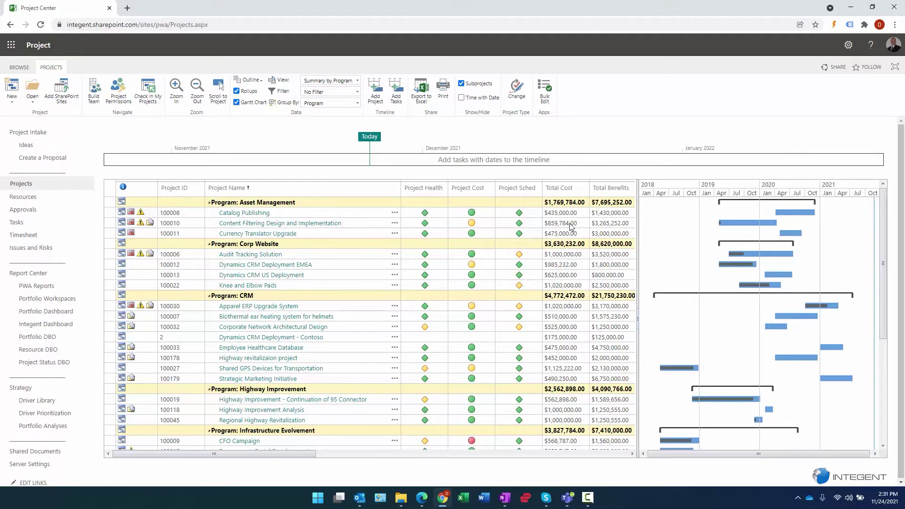
drag(438, 213, 503, 234)
click(502, 234)
scroll(493, 348, down, 3)
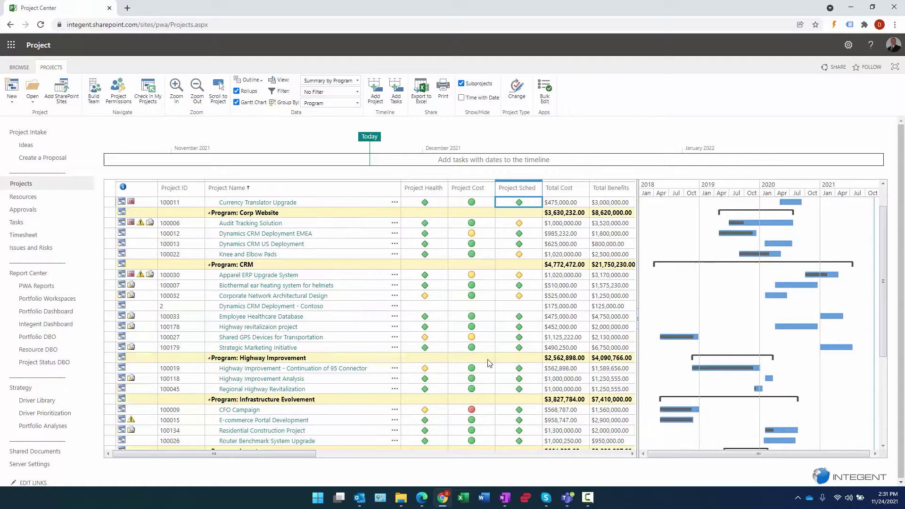
Point out CFO Campaign's red cost indicator and the projects under Program: Asset Management.
click(479, 349)
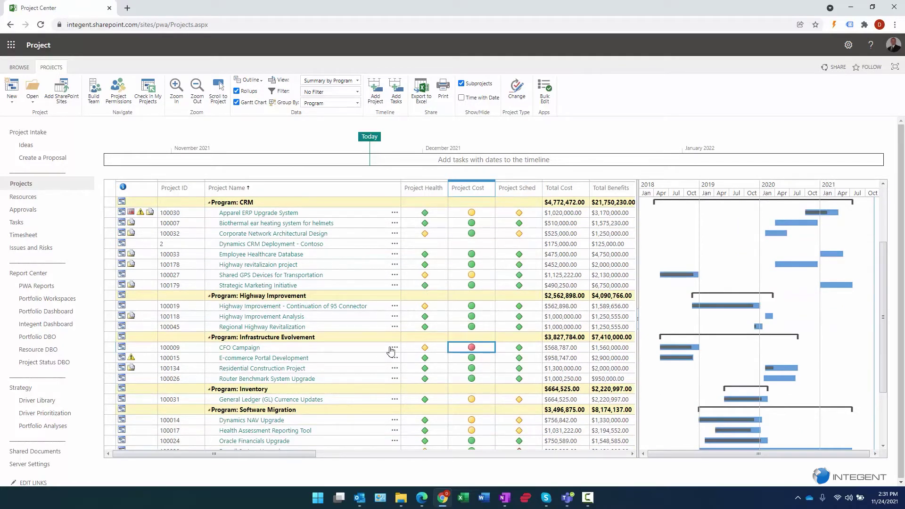
scroll(479, 330, up, 3)
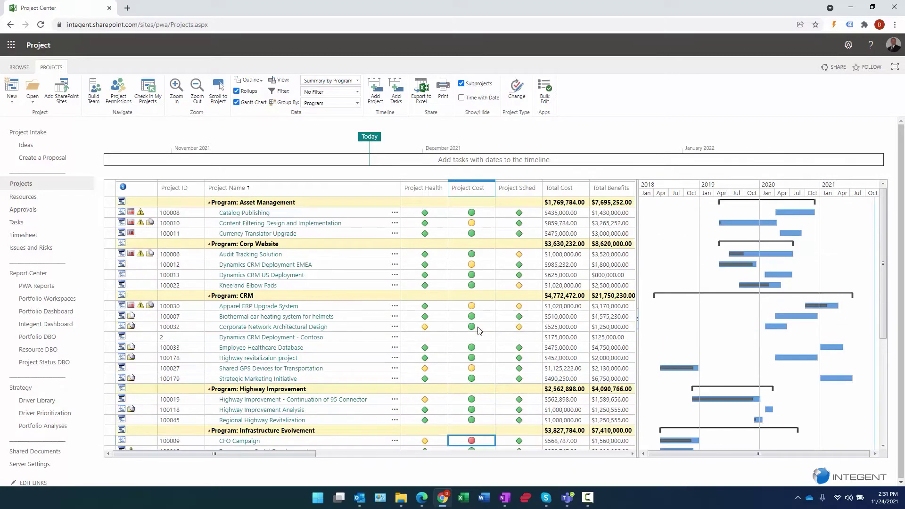
click(341, 204)
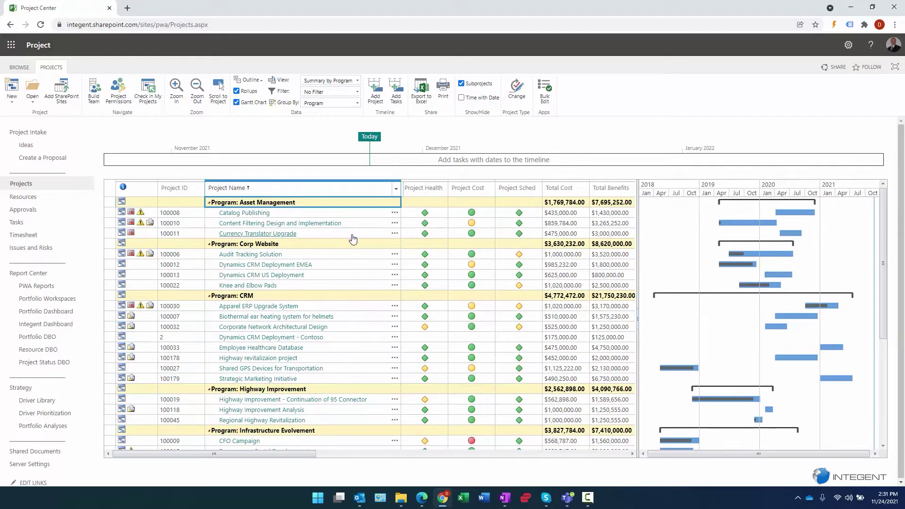
drag(353, 235, 371, 217)
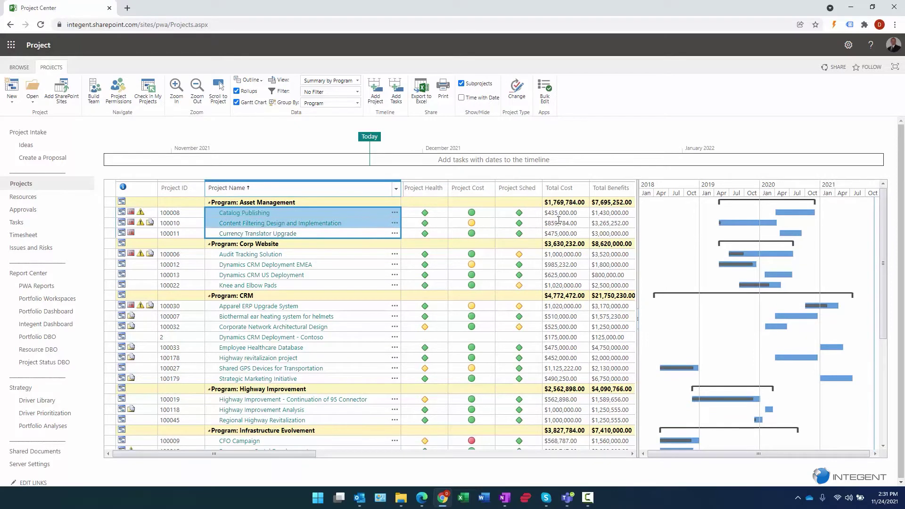
drag(606, 234, 564, 203)
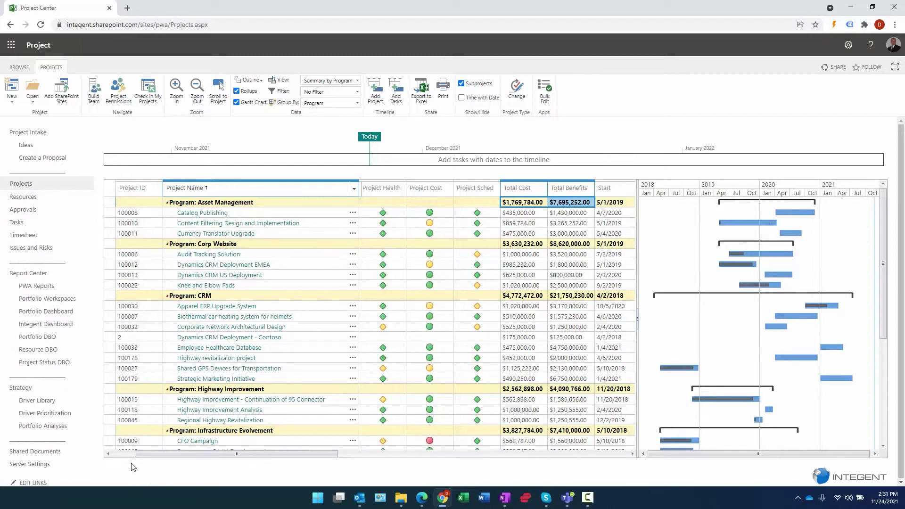
Review Catalog Publishing's cost and schedule indicators and Content Filtering's schedule indicator.
click(108, 453)
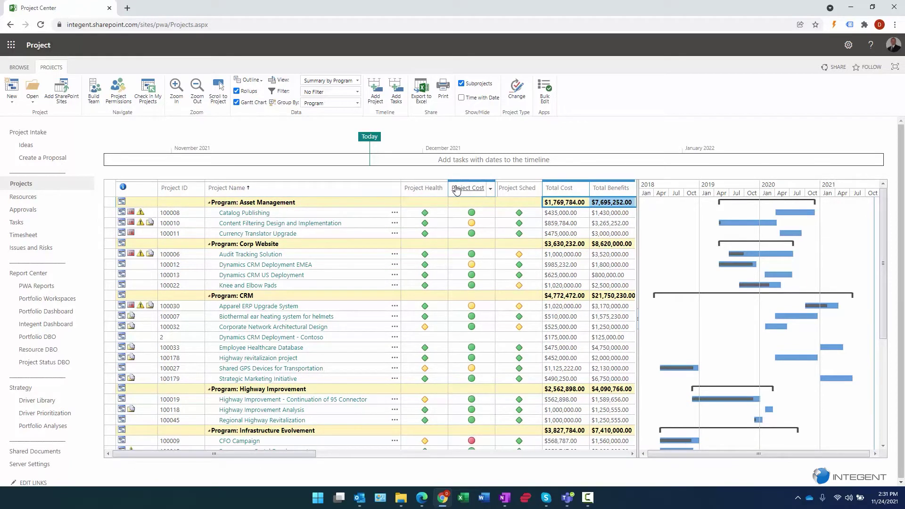
click(488, 214)
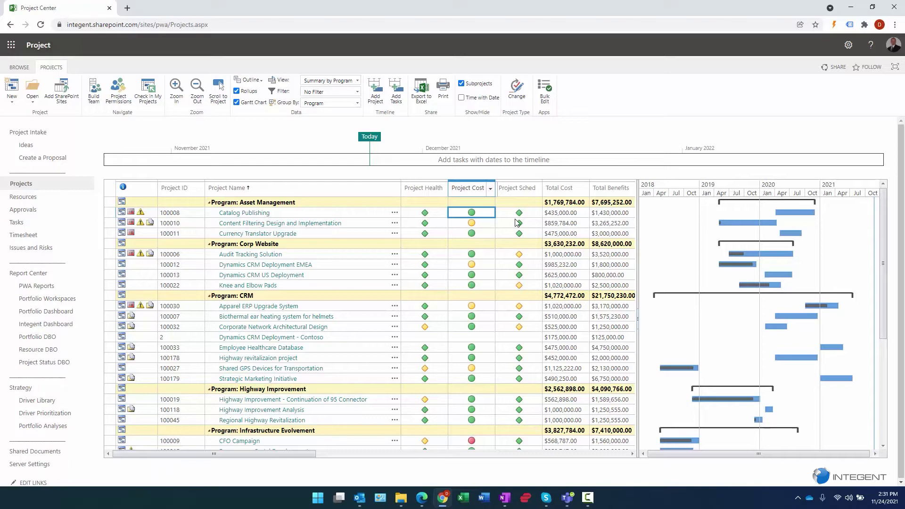
click(512, 217)
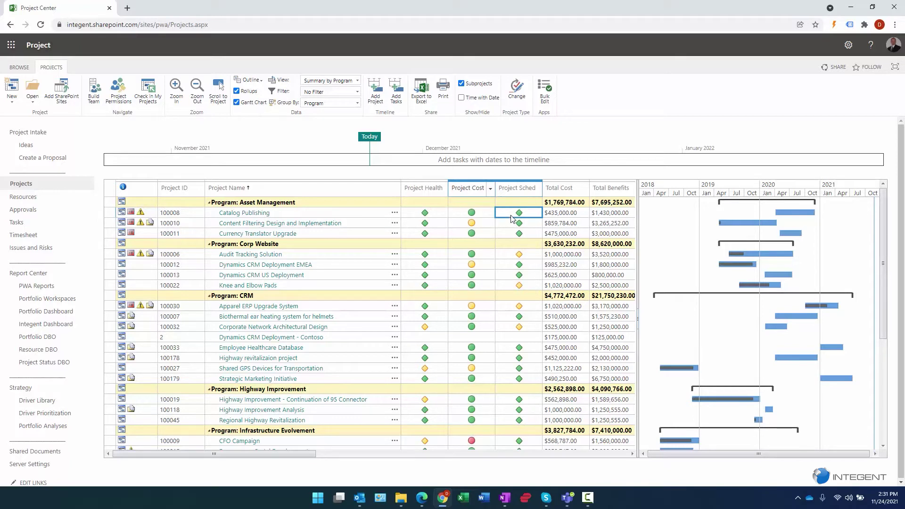
click(511, 223)
click(499, 215)
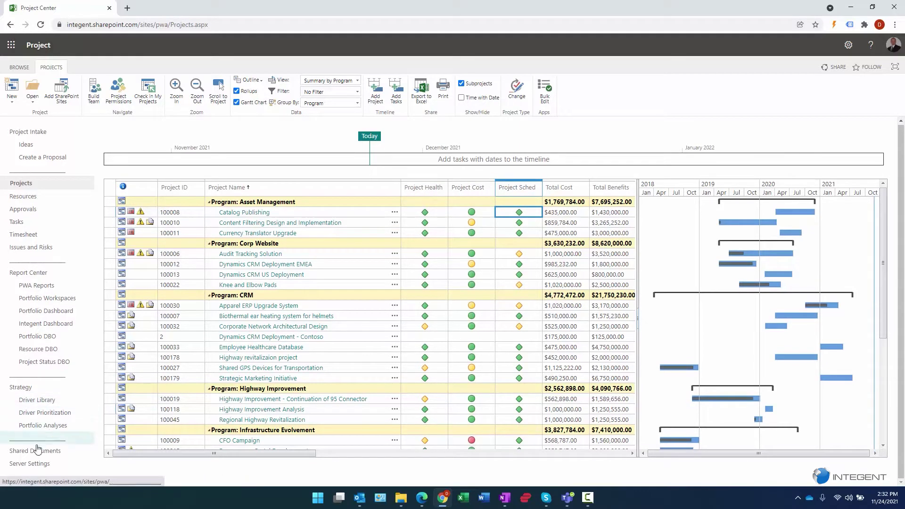
Open PWA Settings and go to Enterprise Custom Fields and Lookup Tables.
click(32, 469)
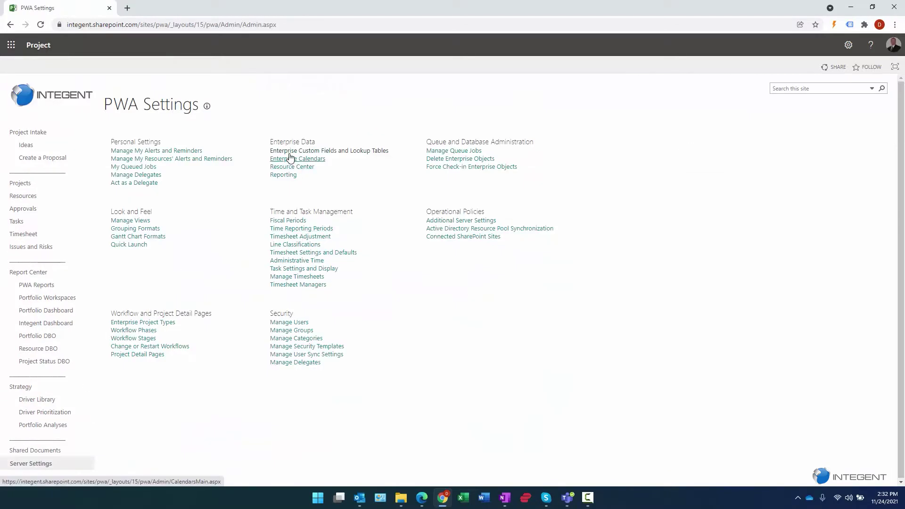
click(320, 151)
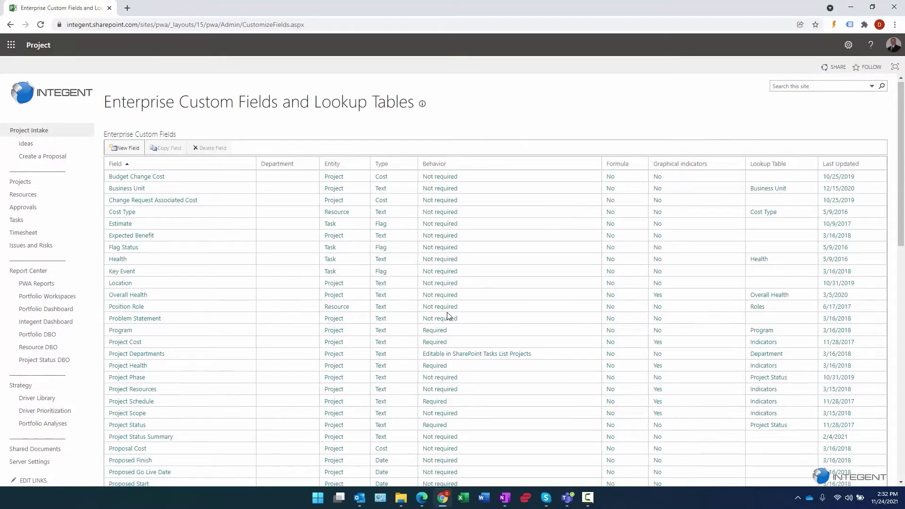
scroll(448, 317, down, 4)
scroll(168, 228, up, 1)
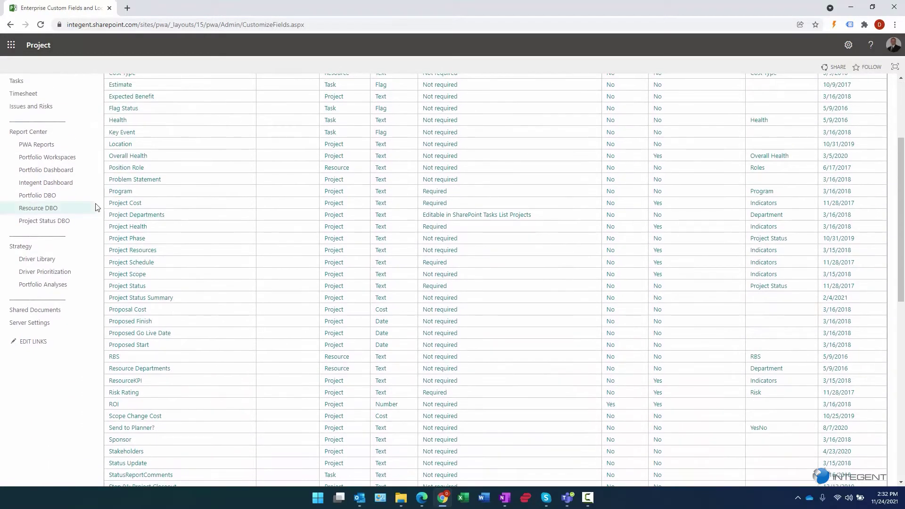
Pick out the Project Cost, Overall Health and Project Schedule custom fields.
click(176, 208)
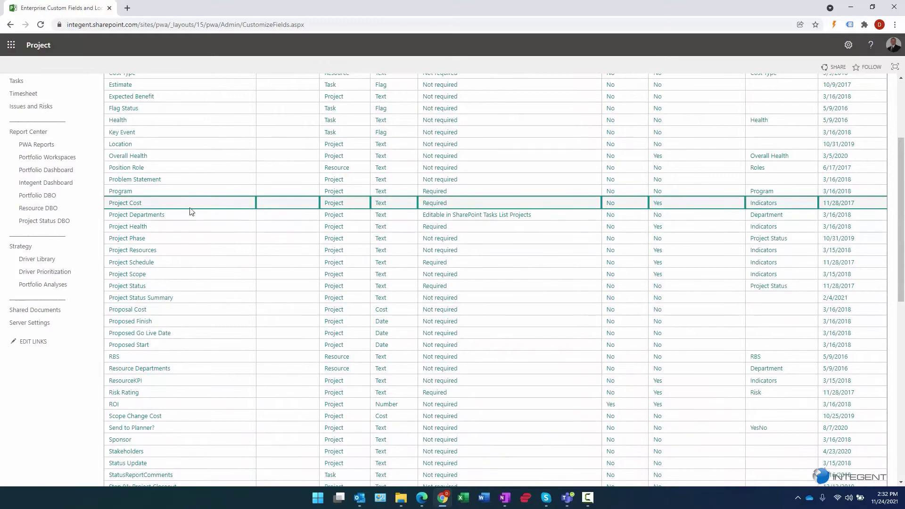
click(185, 160)
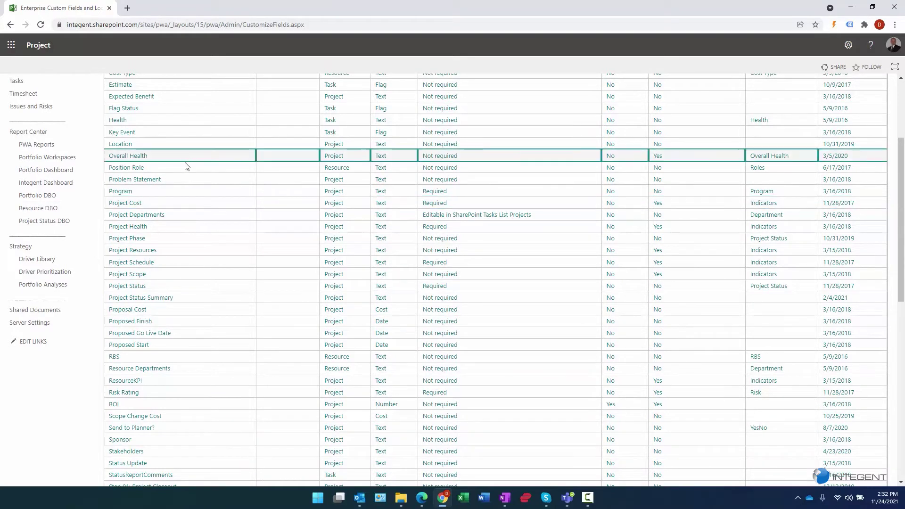
click(184, 263)
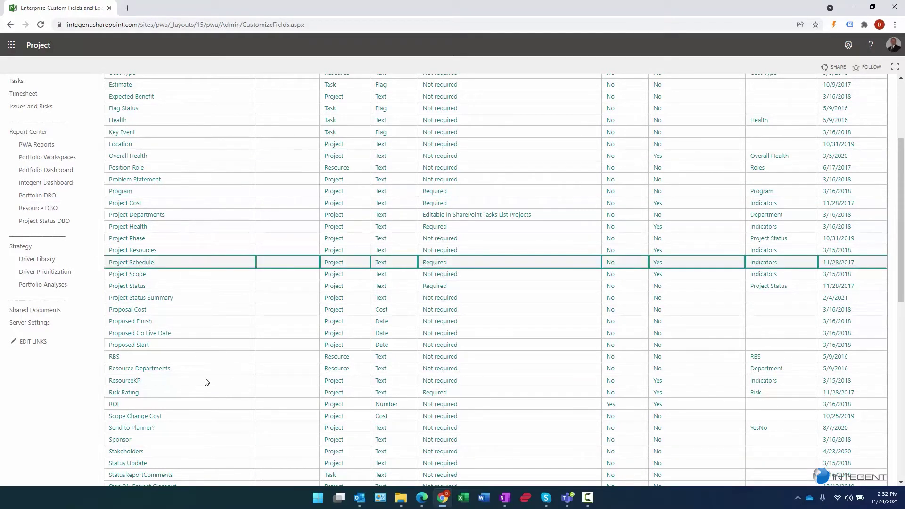
scroll(259, 266, up, 1)
scroll(258, 268, up, 2)
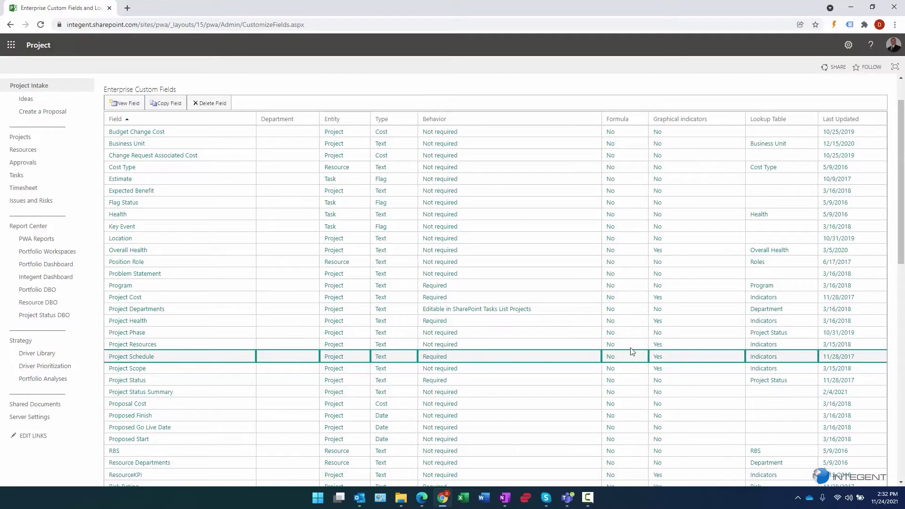
Pick out the Project Phase, Project Departments, Project Cost and Project Health fields.
click(630, 333)
click(627, 312)
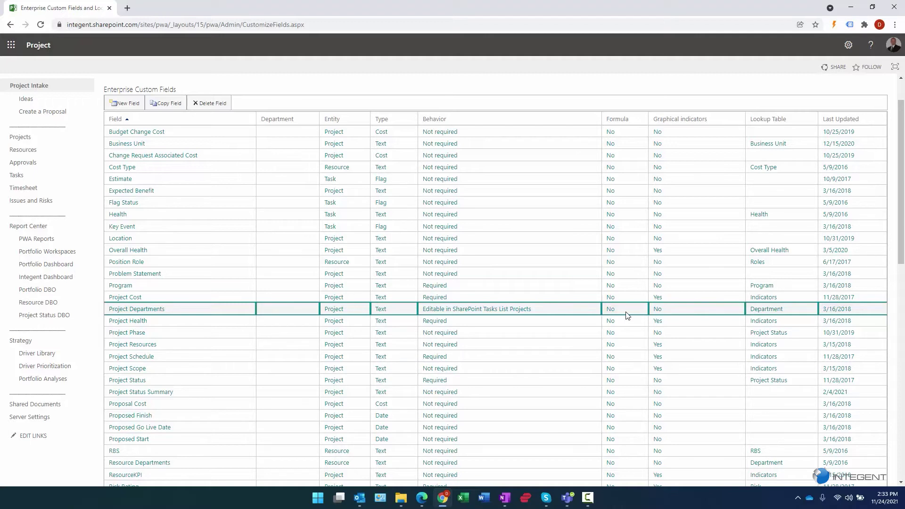
click(806, 298)
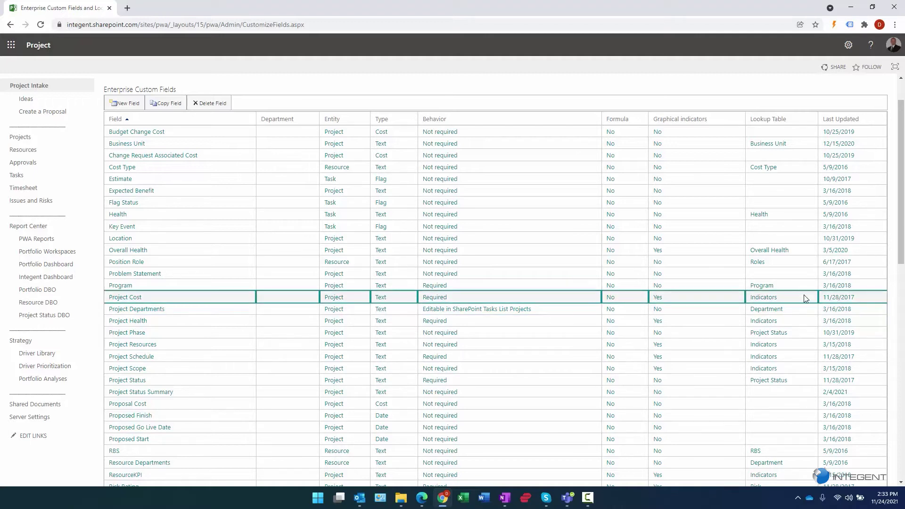
click(804, 322)
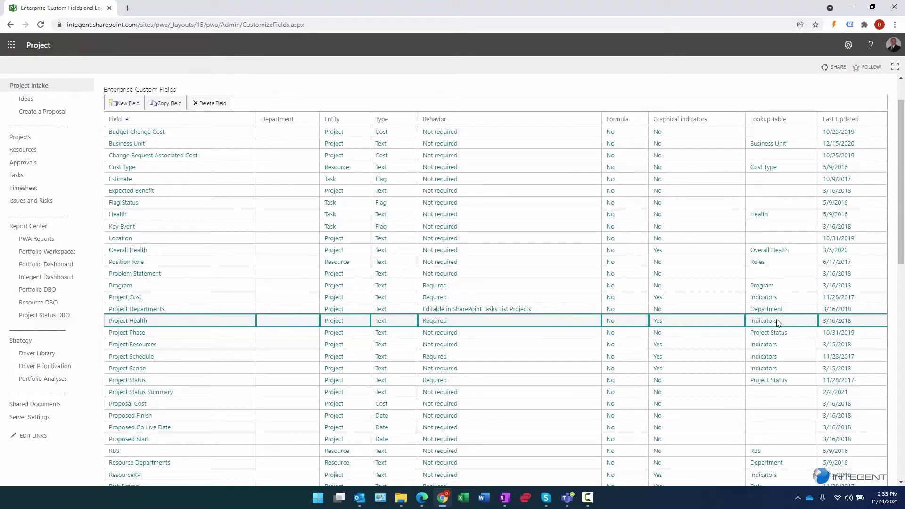
scroll(778, 322, down, 15)
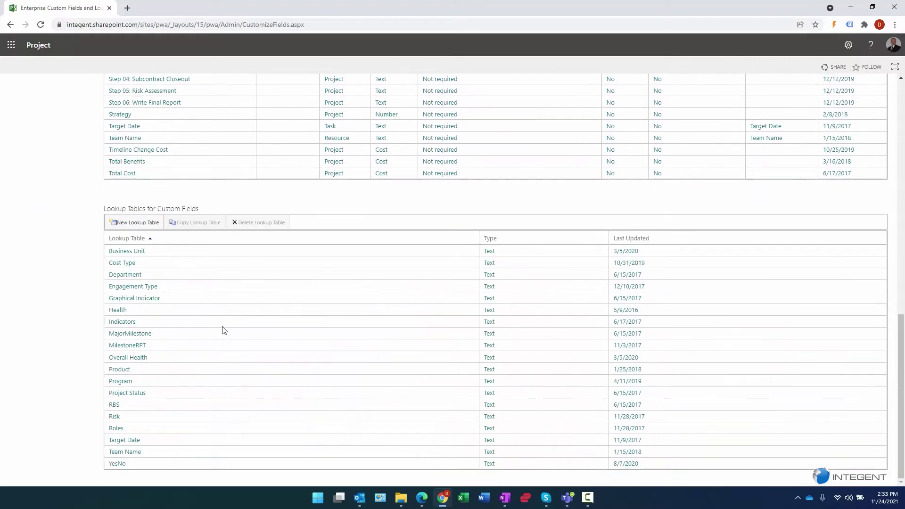
click(123, 324)
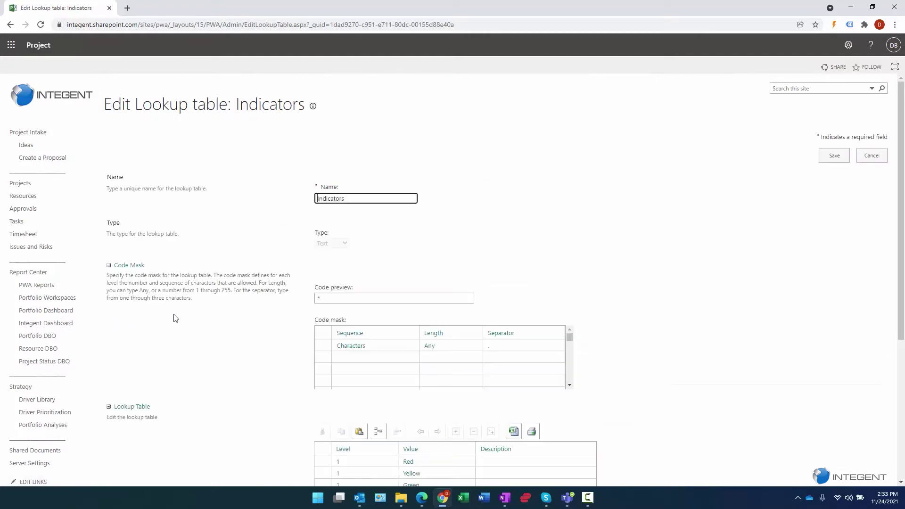
scroll(831, 254, down, 5)
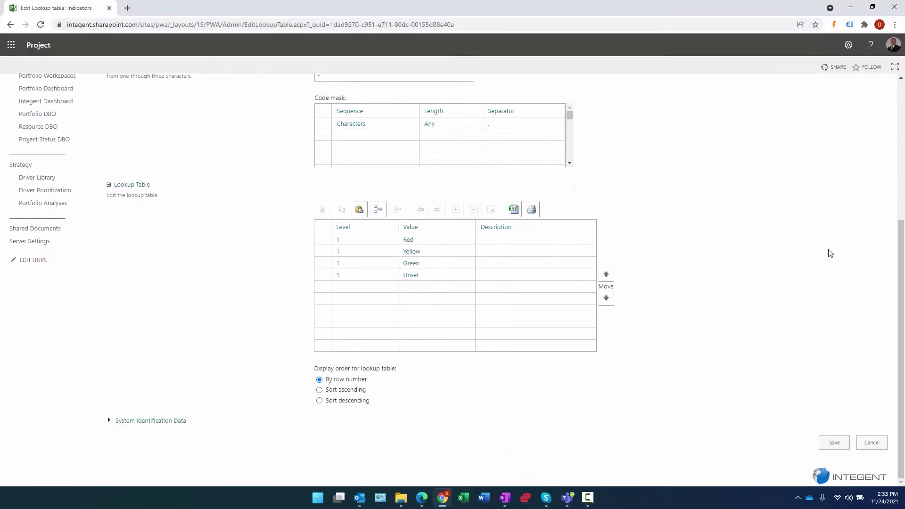
click(430, 242)
click(430, 252)
click(430, 264)
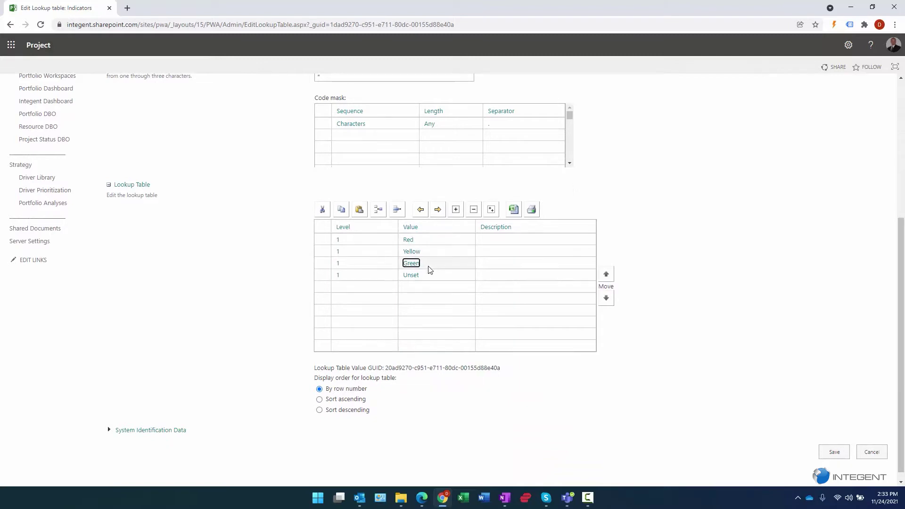
click(431, 278)
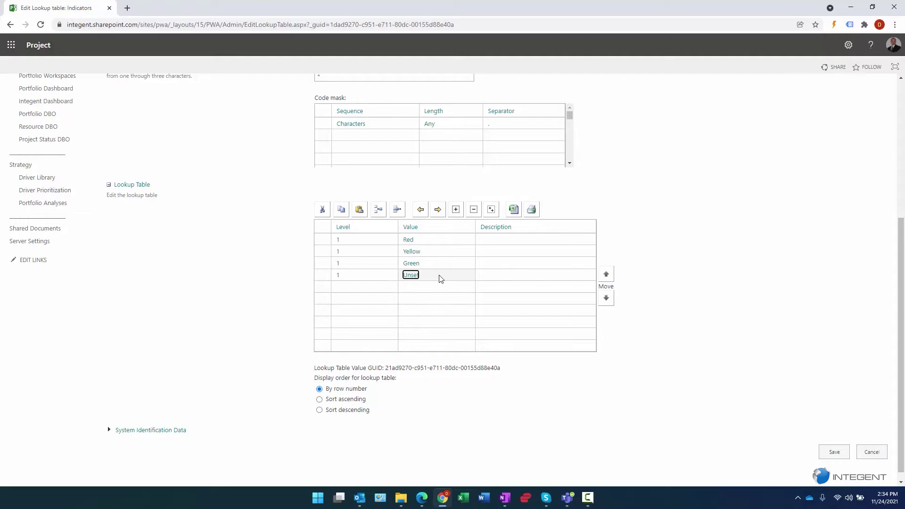
click(435, 240)
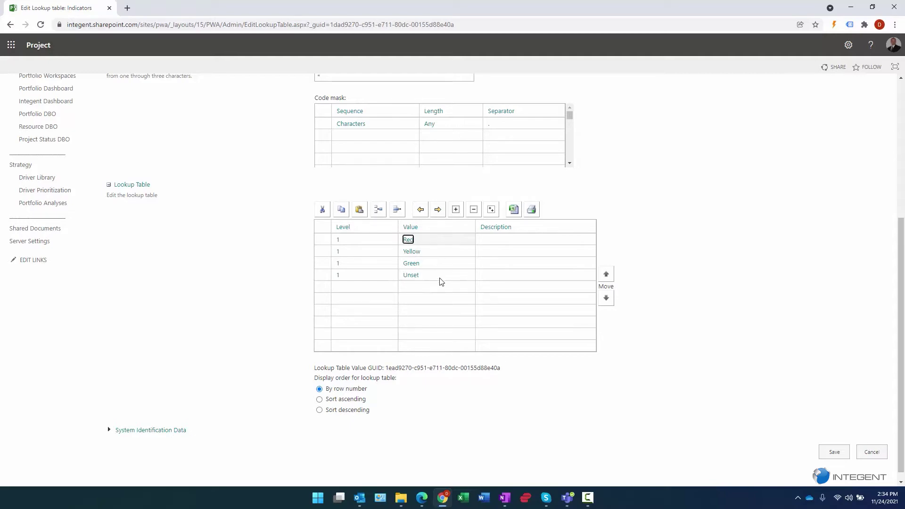
Cancel the Indicators lookup table and open the Project Health field's settings.
click(874, 453)
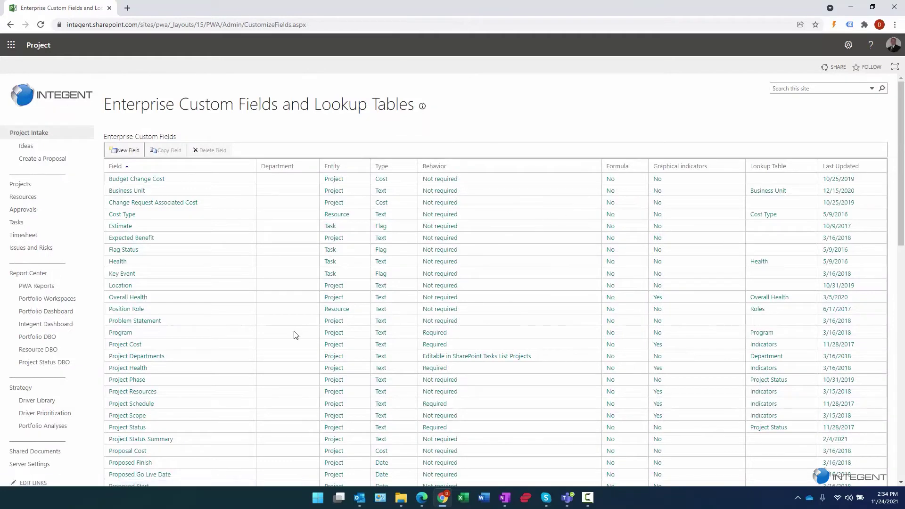
scroll(293, 335, down, 3)
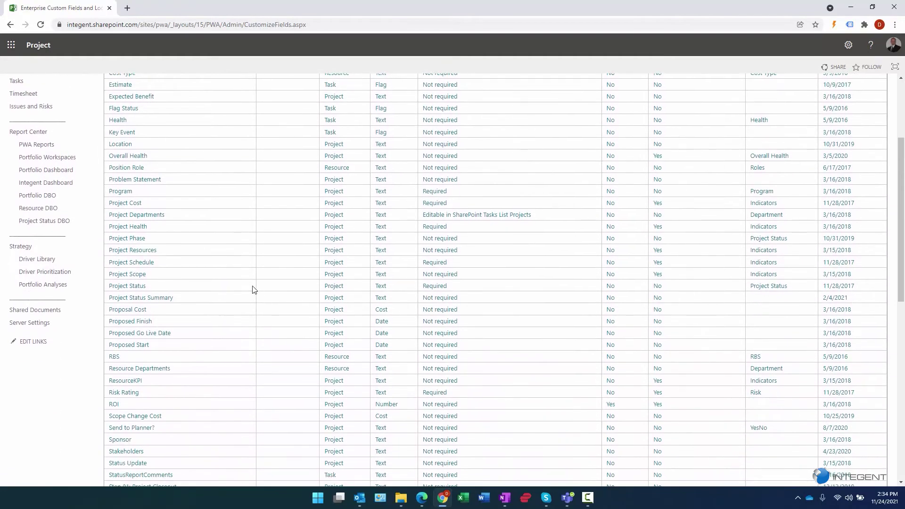
click(198, 226)
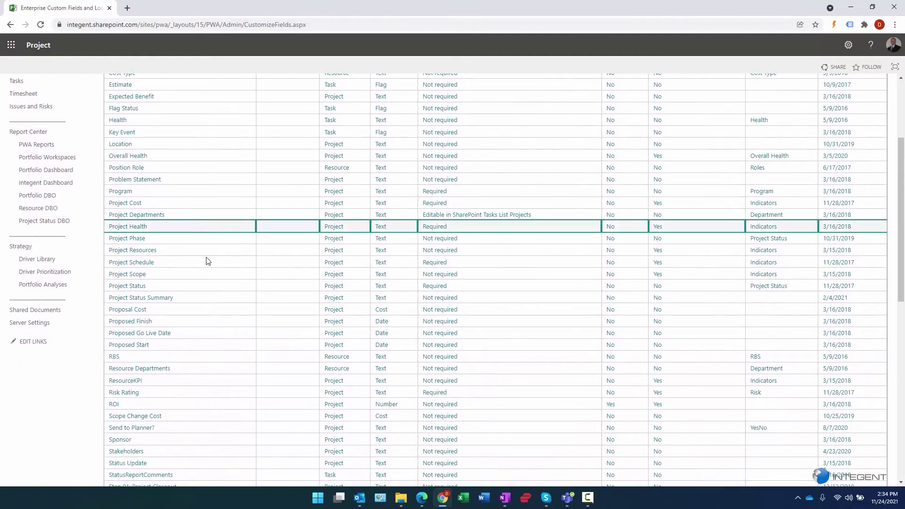
click(131, 228)
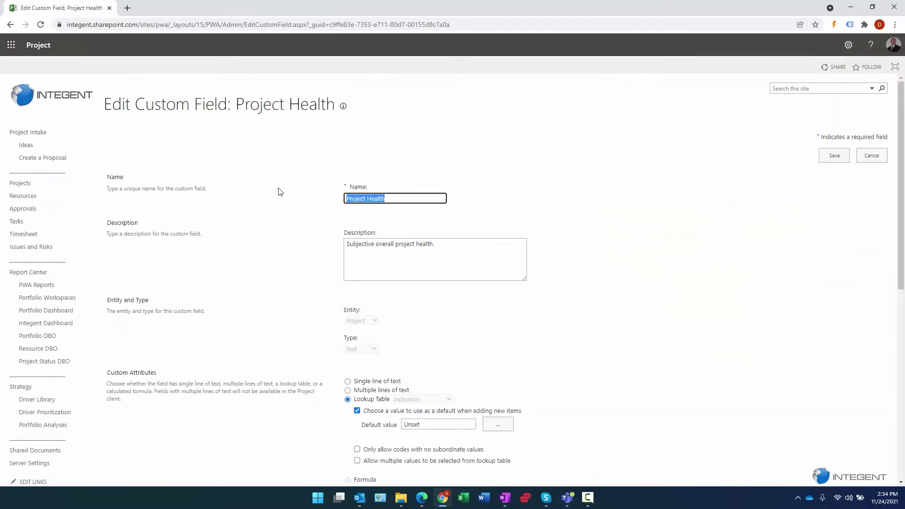
Inspect Project Health's Default value field, showing Unset.
drag(451, 246, 293, 237)
scroll(261, 255, down, 2)
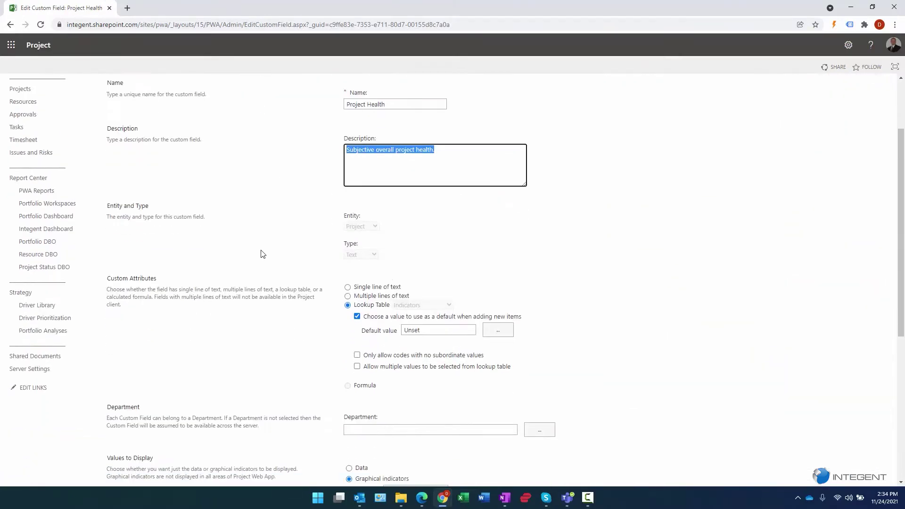
scroll(263, 254, down, 3)
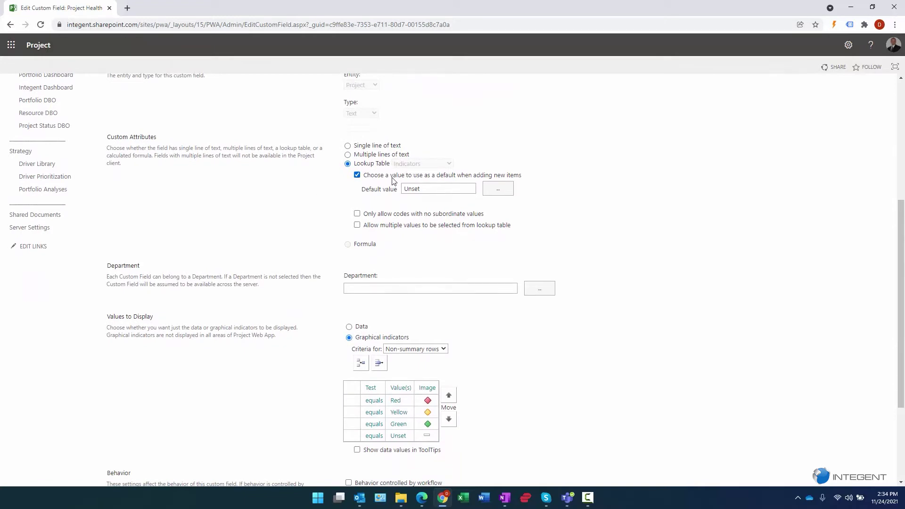
click(407, 189)
double_click(427, 188)
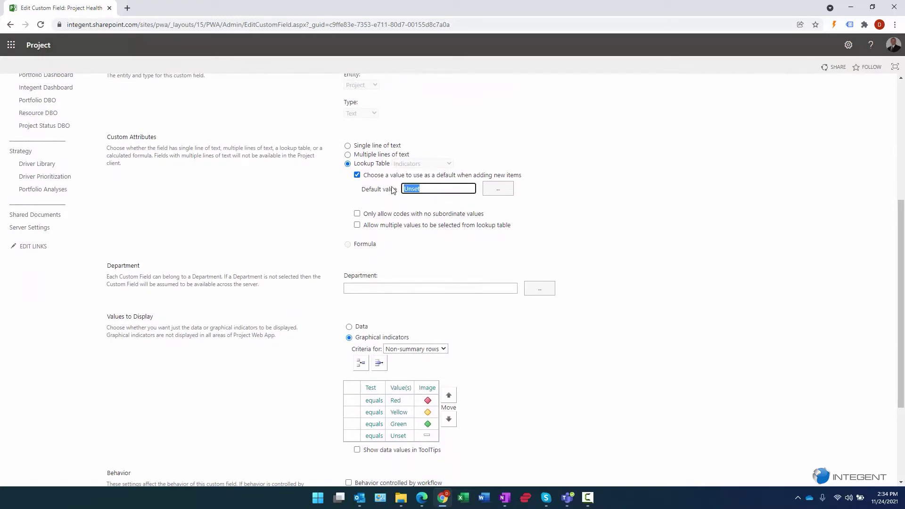
click(434, 223)
Highlight the Values to Display section and the required-information question.
scroll(447, 229, down, 3)
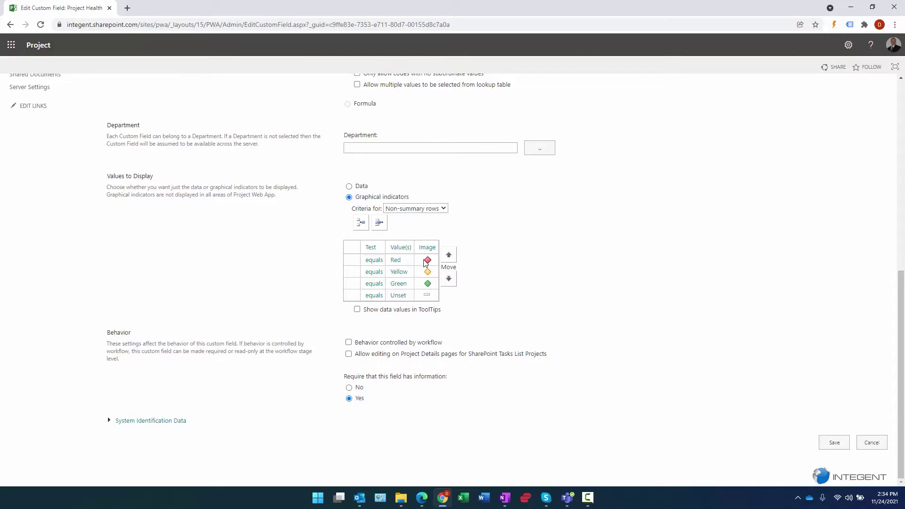
drag(160, 181, 103, 181)
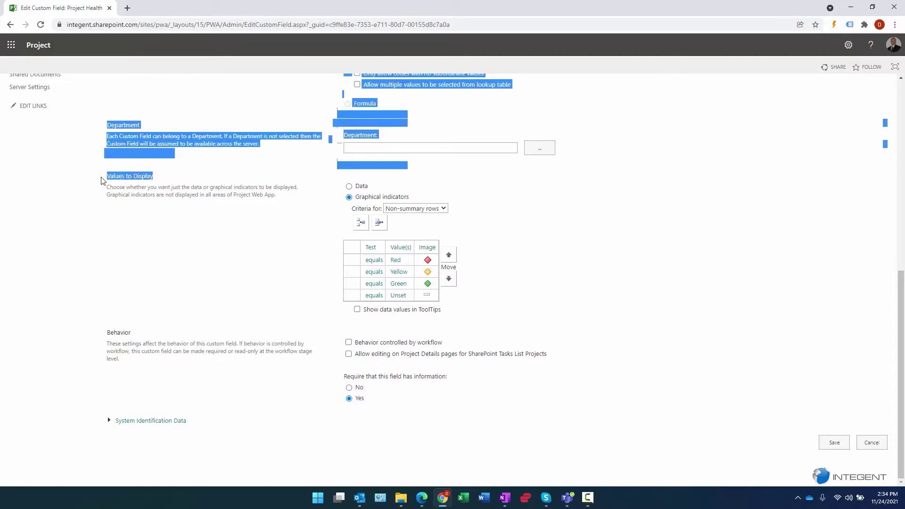
click(119, 177)
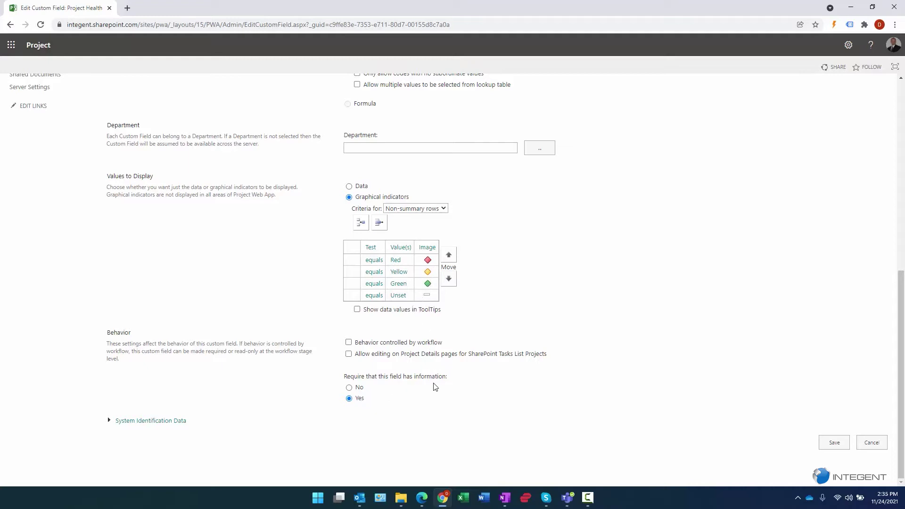
drag(454, 380, 349, 384)
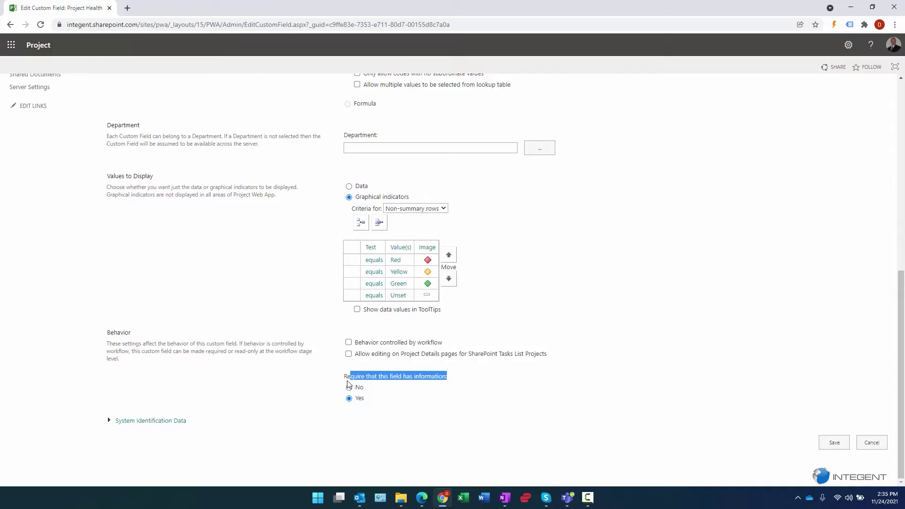
click(400, 382)
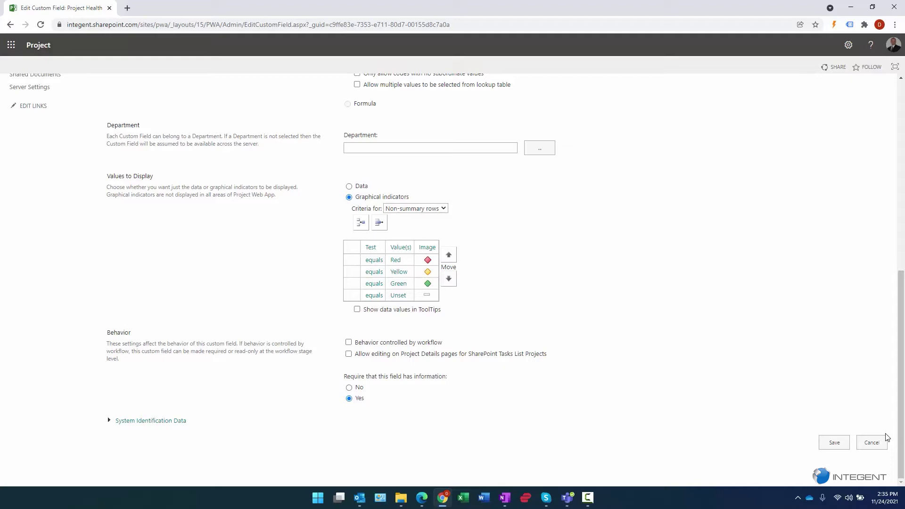
Cancel Project Health and start a new custom field named Project Health 2.
click(876, 445)
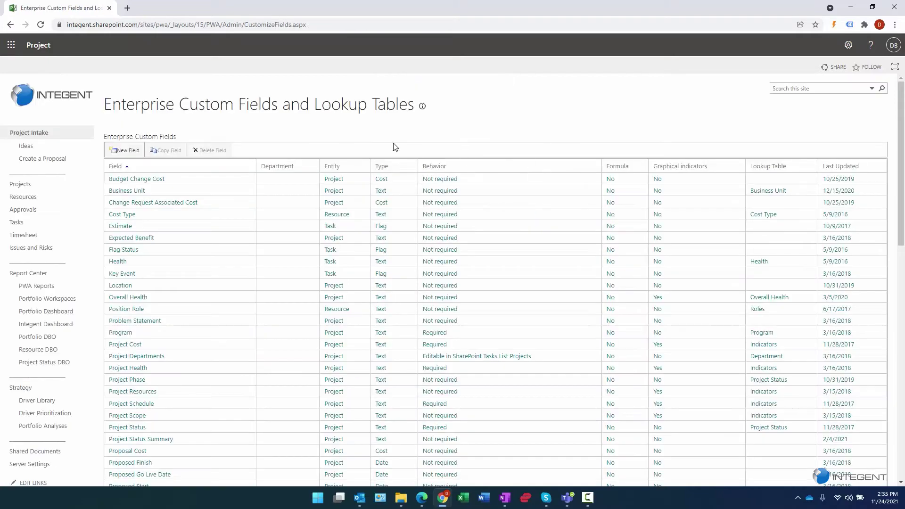
click(125, 149)
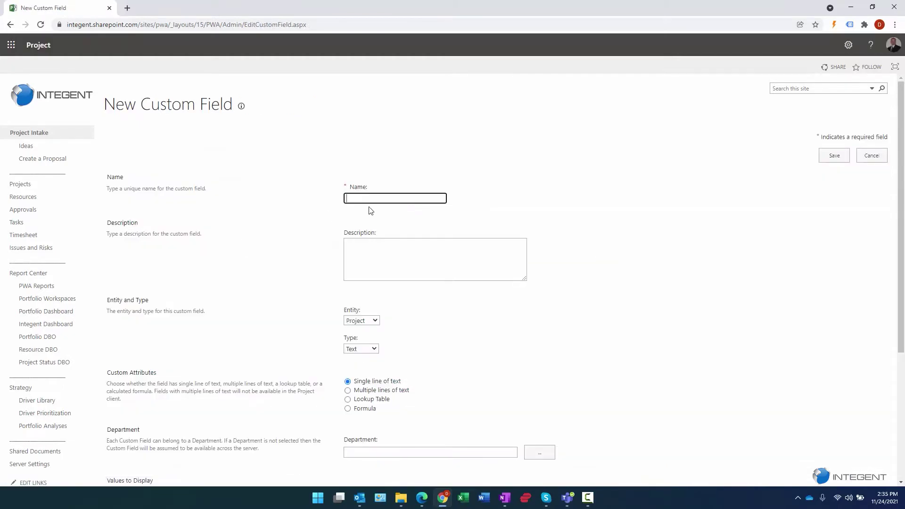
text(Project Health 2)
scroll(359, 217, down, 4)
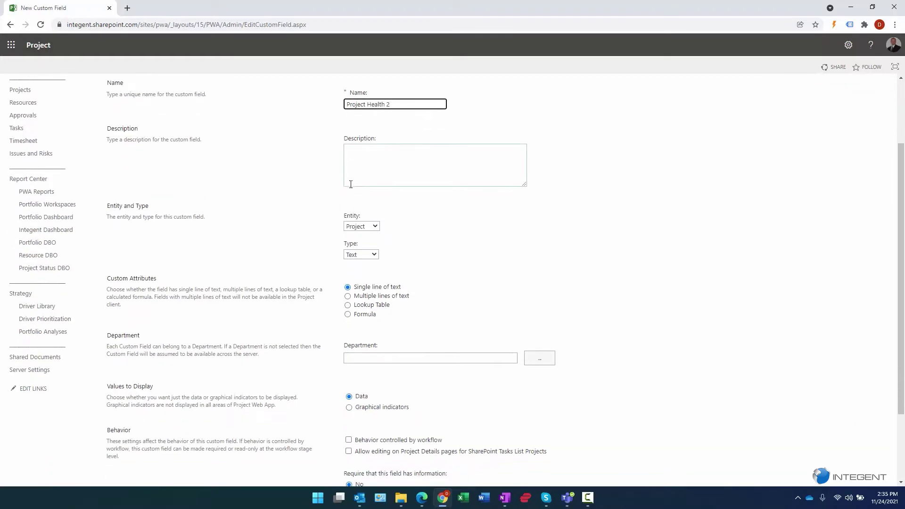
Keep the new field's Entity as Project and its Type as Text.
drag(170, 117, 100, 113)
click(167, 124)
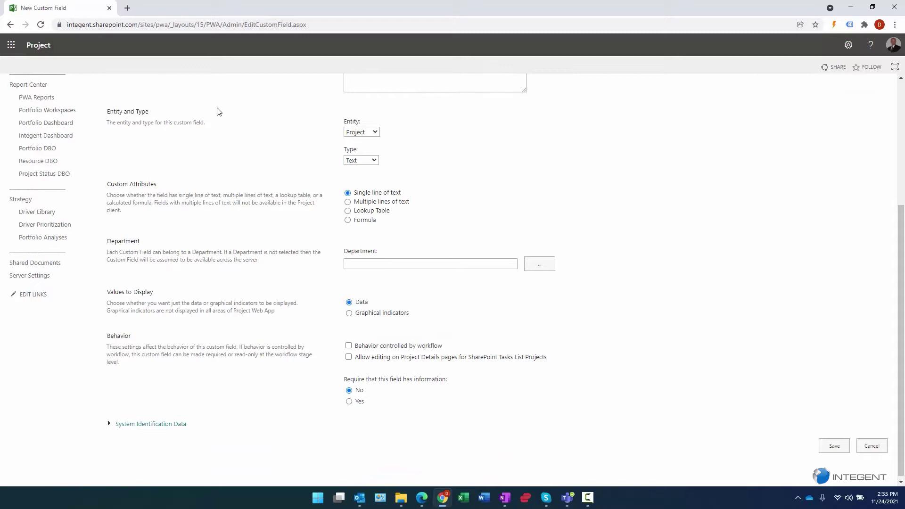
click(366, 133)
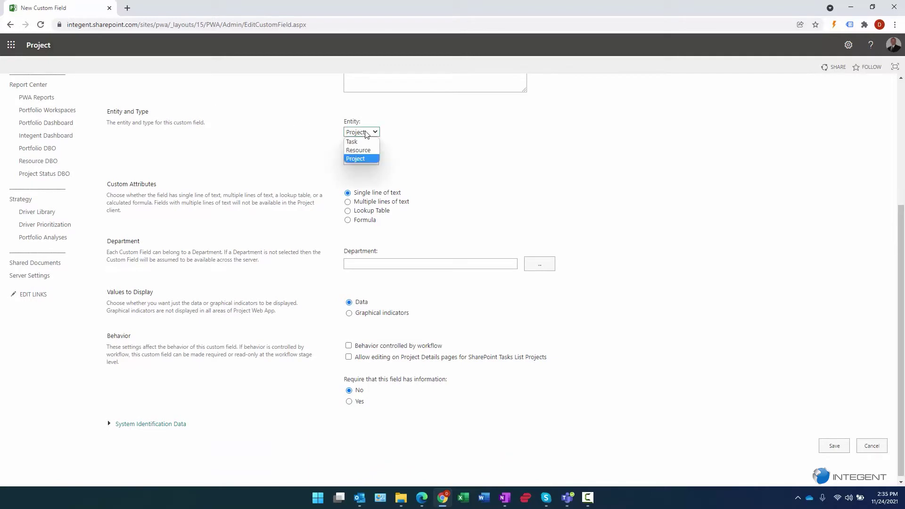
click(368, 159)
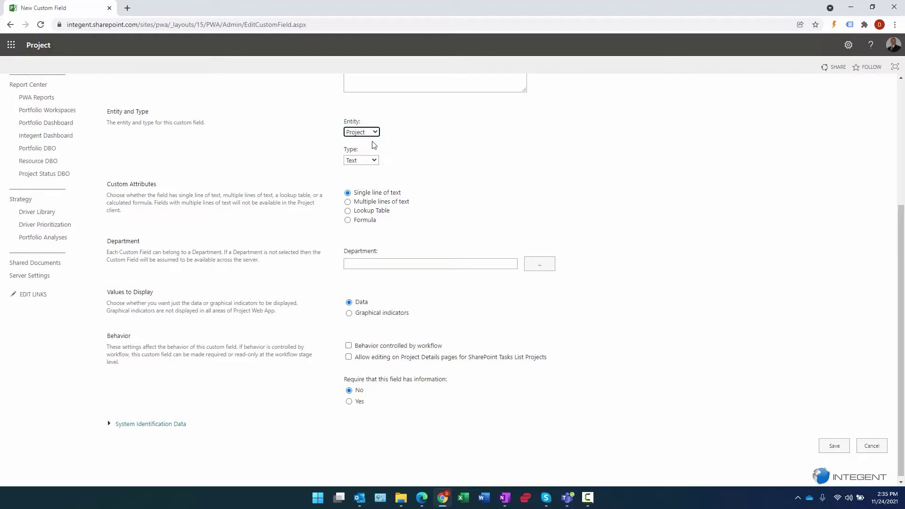
click(369, 161)
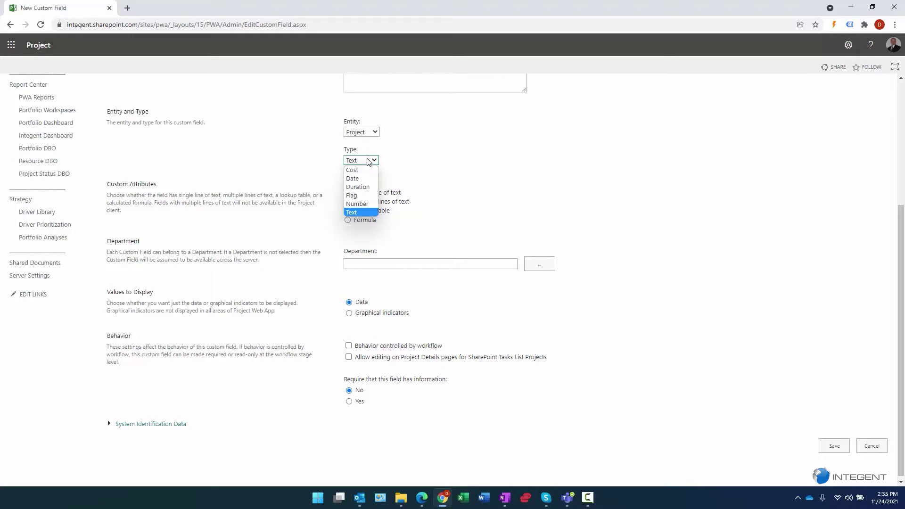
click(368, 161)
scroll(453, 163, down, 1)
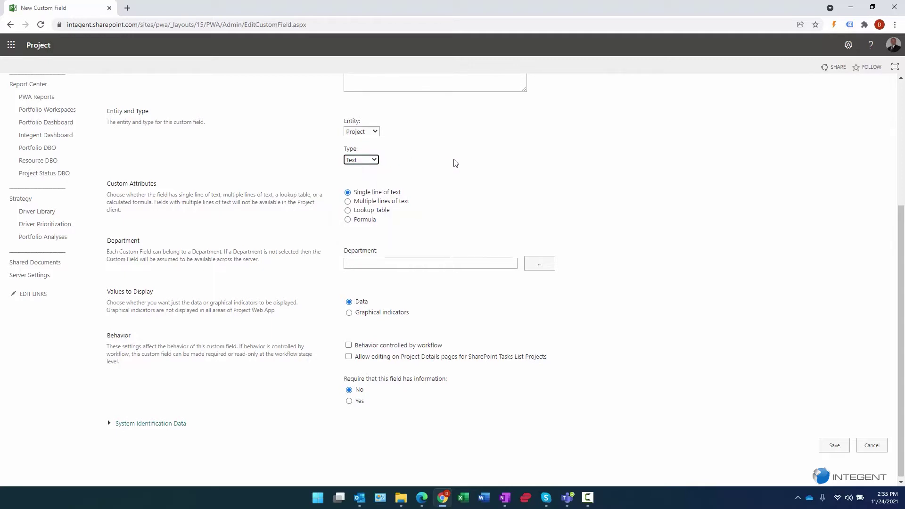
triple_click(143, 182)
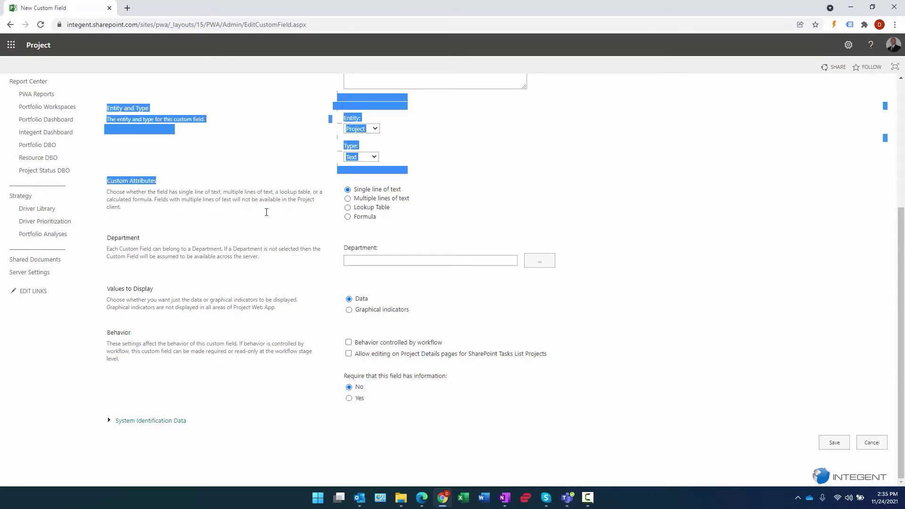
Make the new field use the Indicators lookup table.
click(371, 216)
click(348, 208)
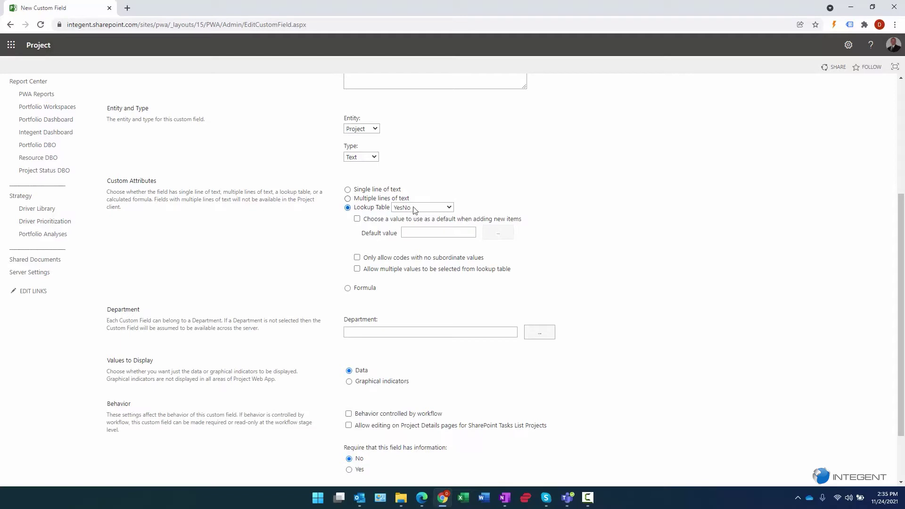
click(448, 208)
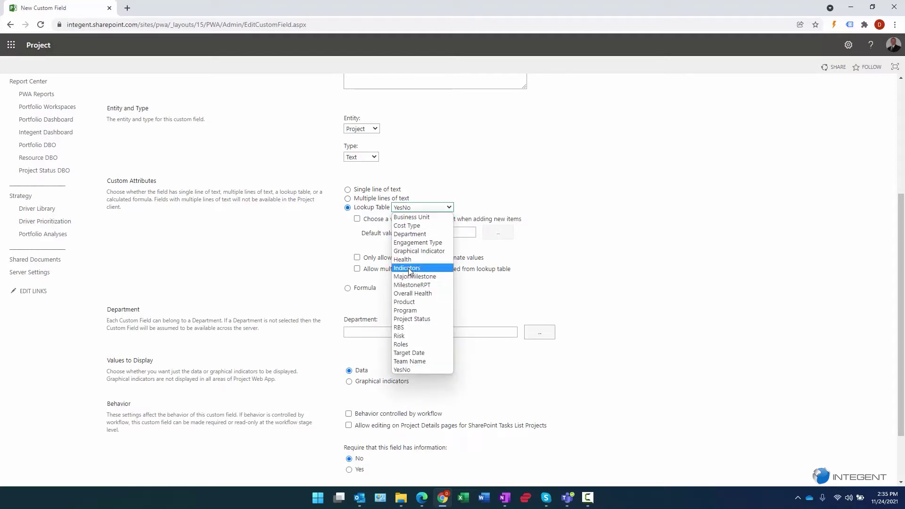
click(409, 269)
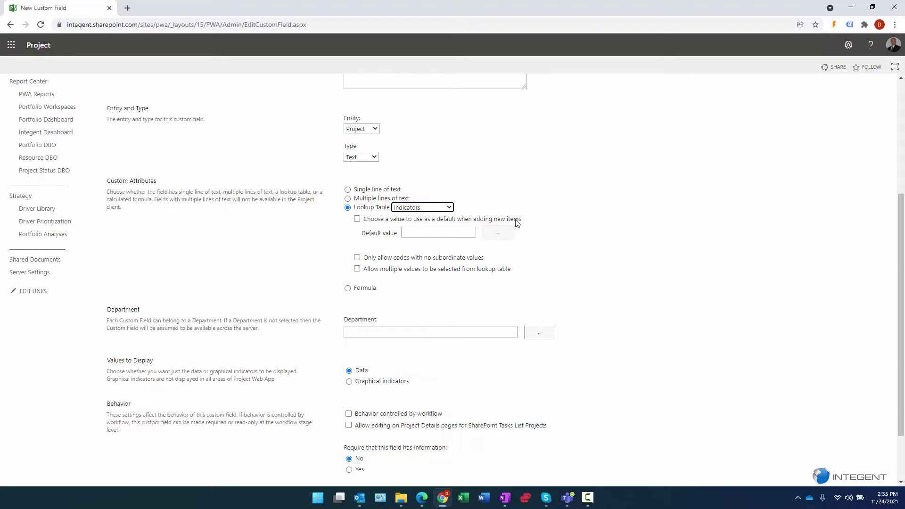
Turn on a default value and pick Unset from the Indicators values.
drag(518, 224, 364, 218)
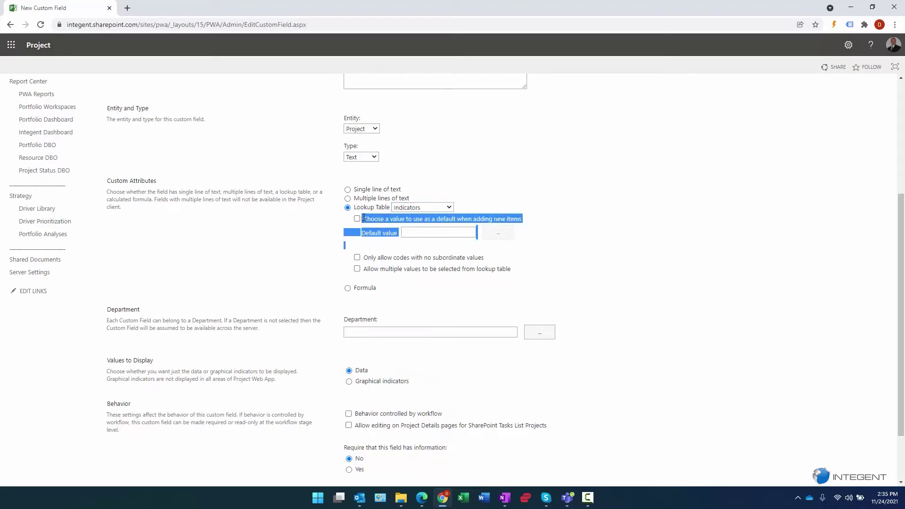
click(363, 219)
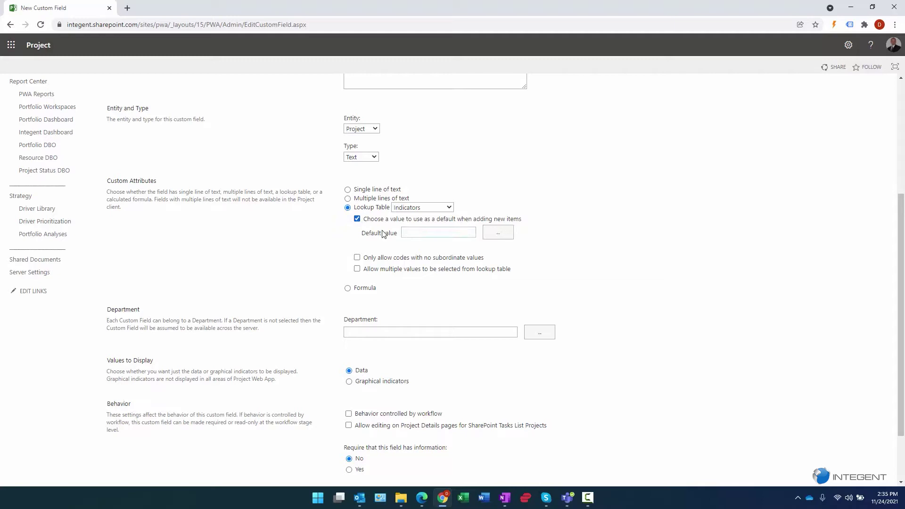
click(500, 233)
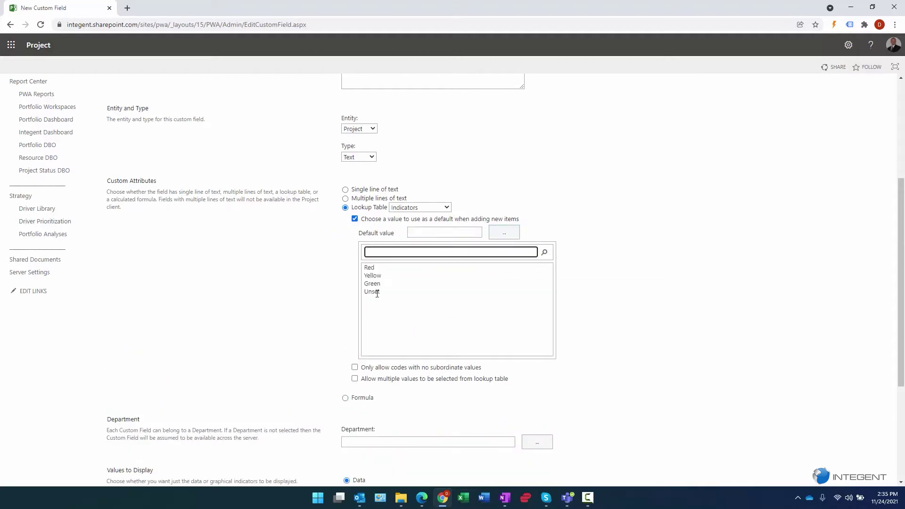
click(377, 292)
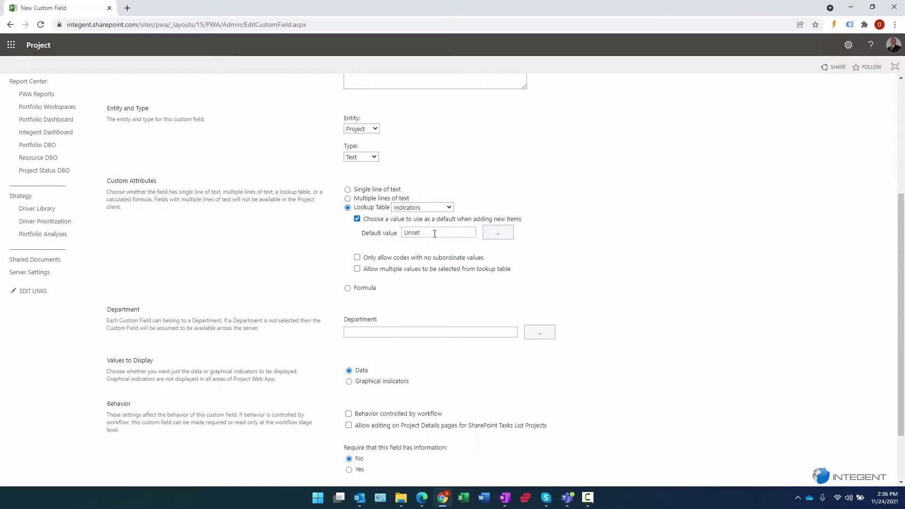
drag(435, 234, 398, 244)
key(Left)
scroll(773, 260, down, 3)
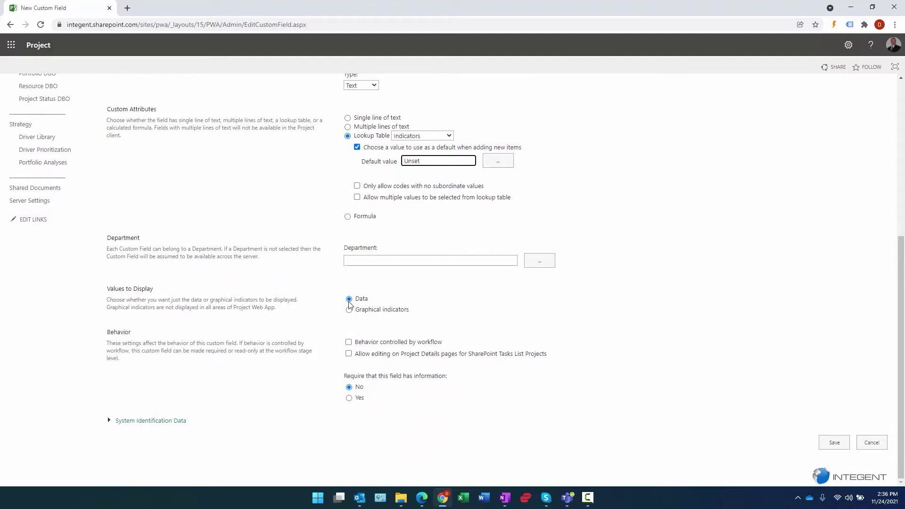
Switch to graphical indicators and set up four criteria rows, each testing 'equals'.
drag(437, 160, 382, 169)
click(349, 310)
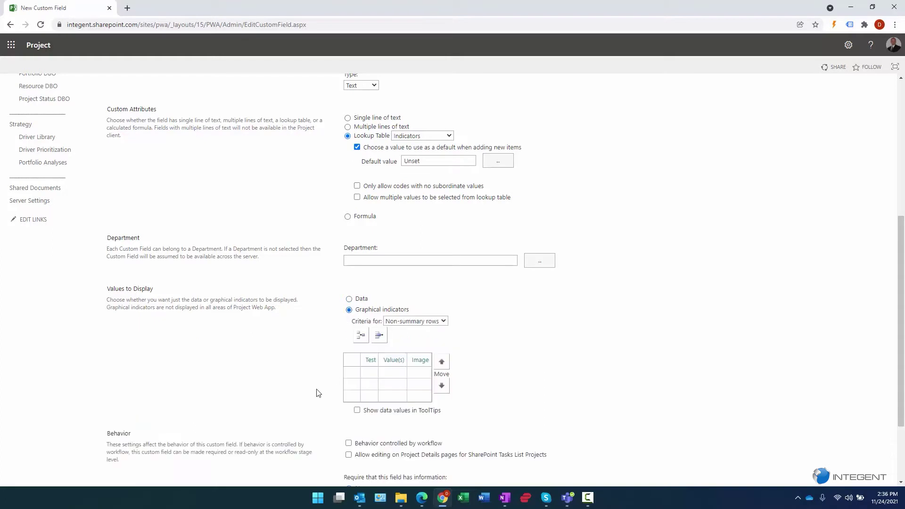
scroll(549, 345, down, 2)
click(373, 279)
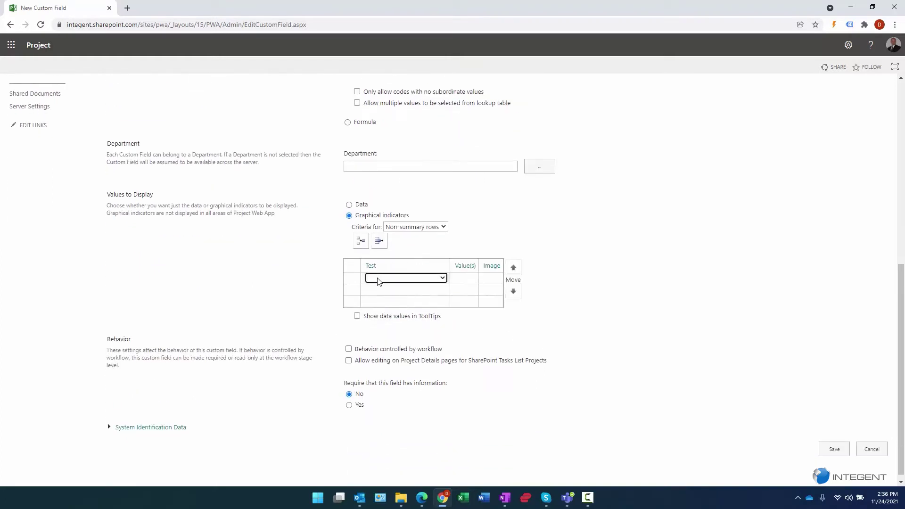
click(387, 280)
click(384, 296)
click(387, 289)
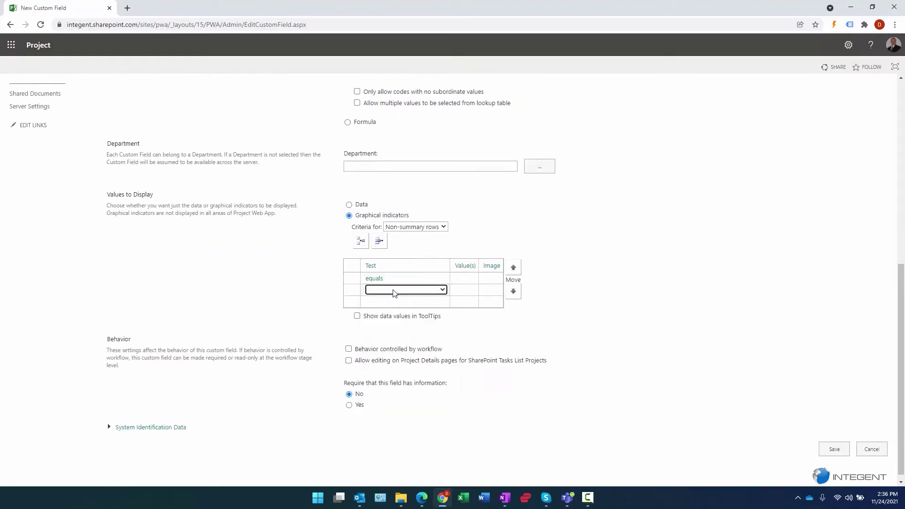
click(387, 290)
click(387, 311)
click(387, 302)
click(387, 303)
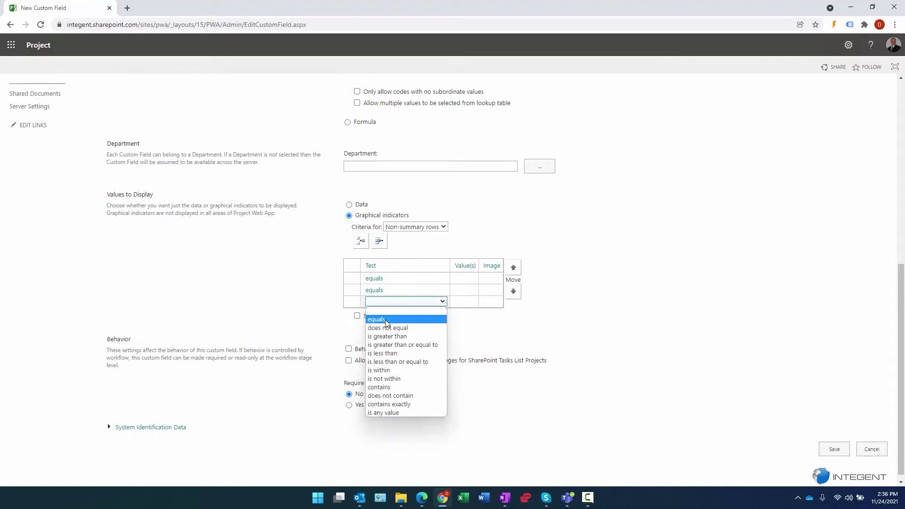
click(385, 321)
click(361, 241)
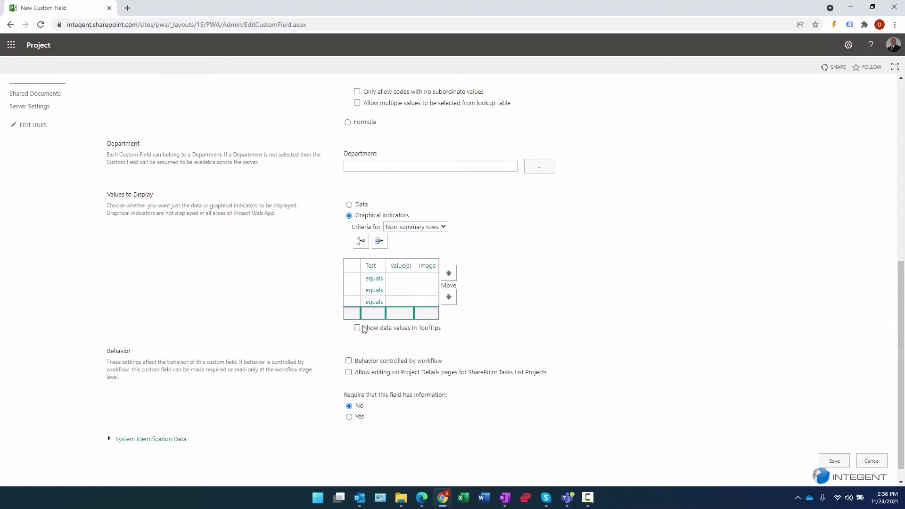
click(375, 319)
click(375, 319)
click(381, 329)
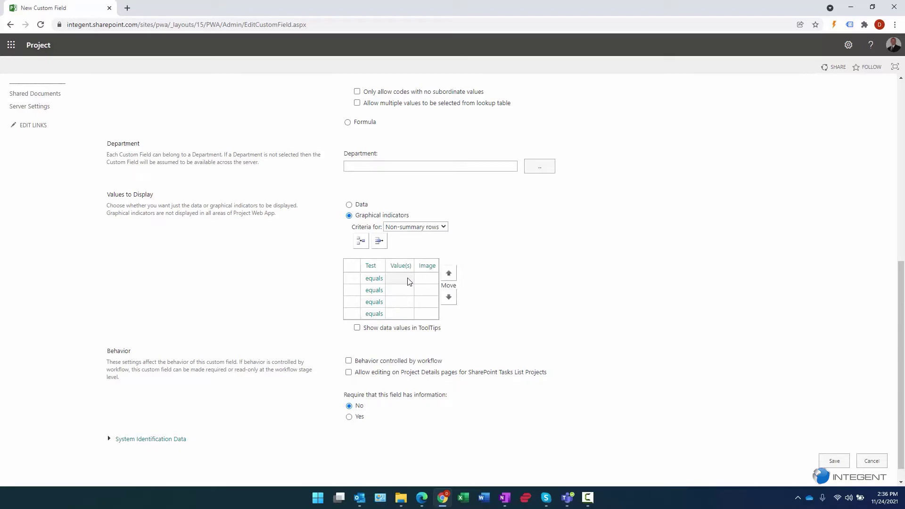
Enter the criteria values Red, Yellow, Green and Unset.
text(Red)
click(406, 296)
text(Yellow)
click(405, 304)
text(Green)
click(403, 314)
text(Unset)
Assign red, yellow and green circle images to the Red, Yellow and Green rows.
click(420, 279)
click(430, 291)
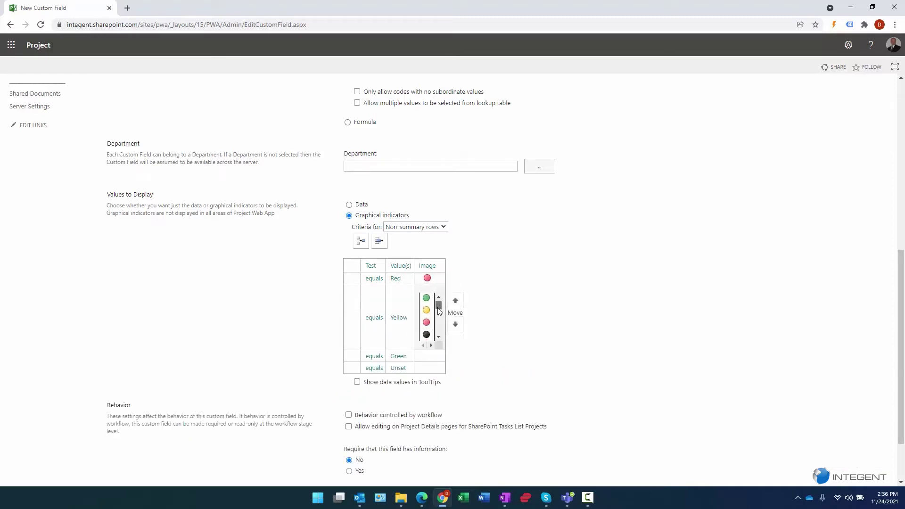
scroll(437, 307, down, 2)
scroll(438, 311, up, 2)
click(426, 325)
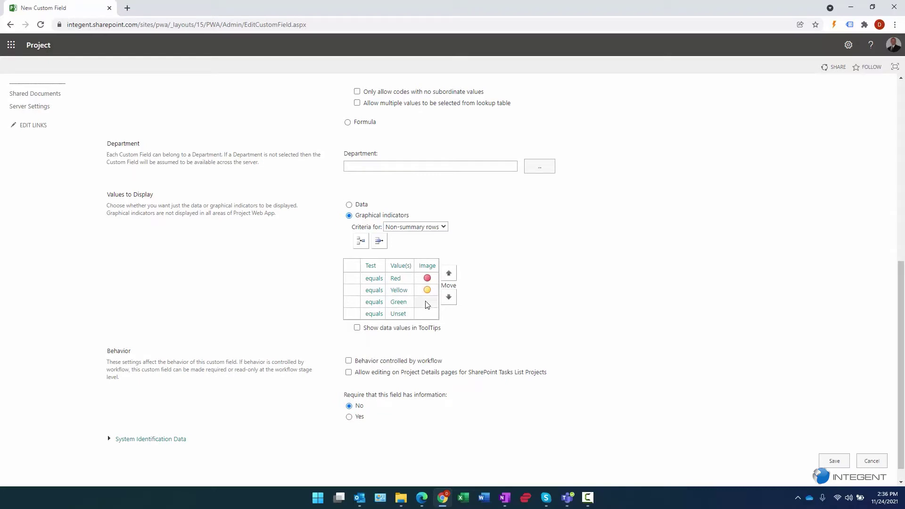
click(427, 303)
click(427, 324)
click(428, 314)
scroll(439, 353, down, 4)
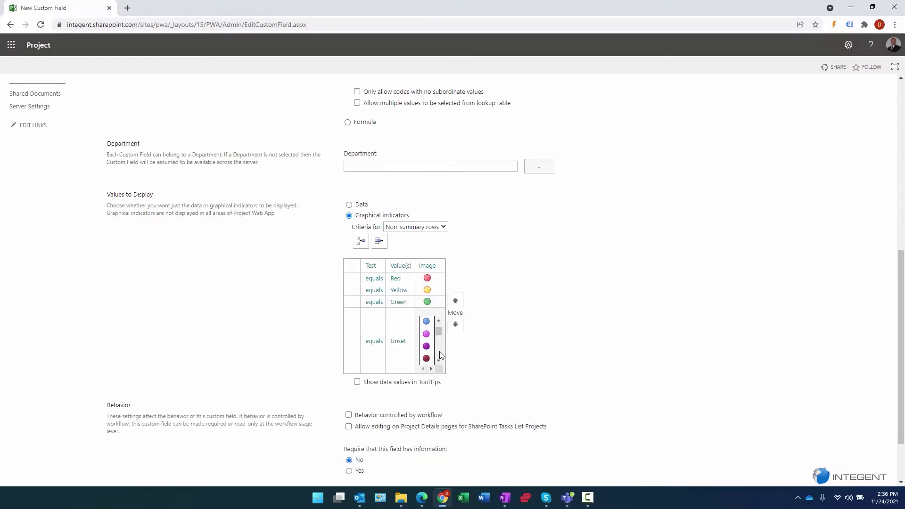
scroll(439, 355, down, 5)
scroll(440, 356, down, 2)
Give Unset a grey dash image, make the field required, then cancel Project Health 2.
click(428, 340)
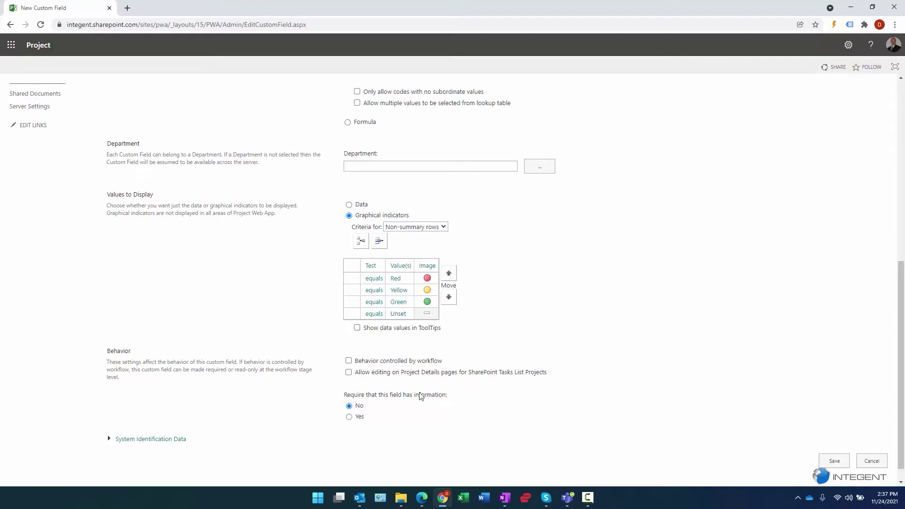
click(349, 416)
scroll(627, 362, up, 8)
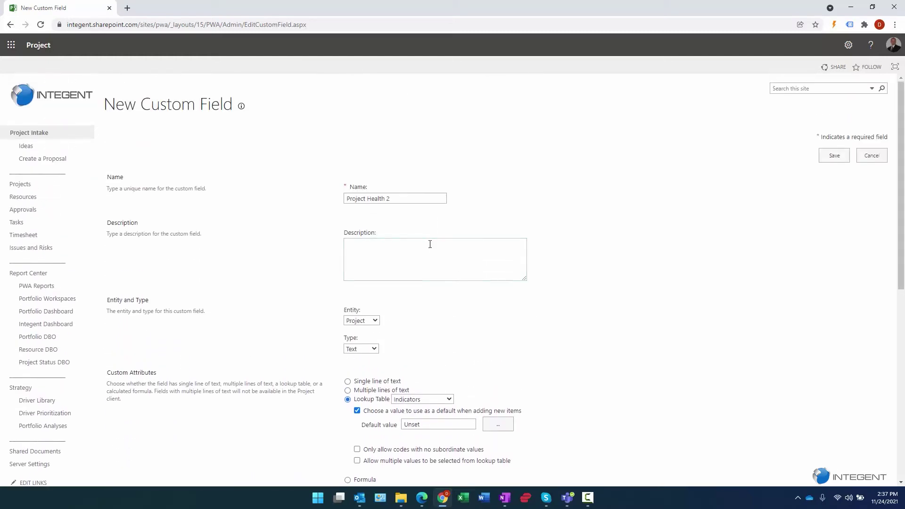
drag(420, 202, 245, 201)
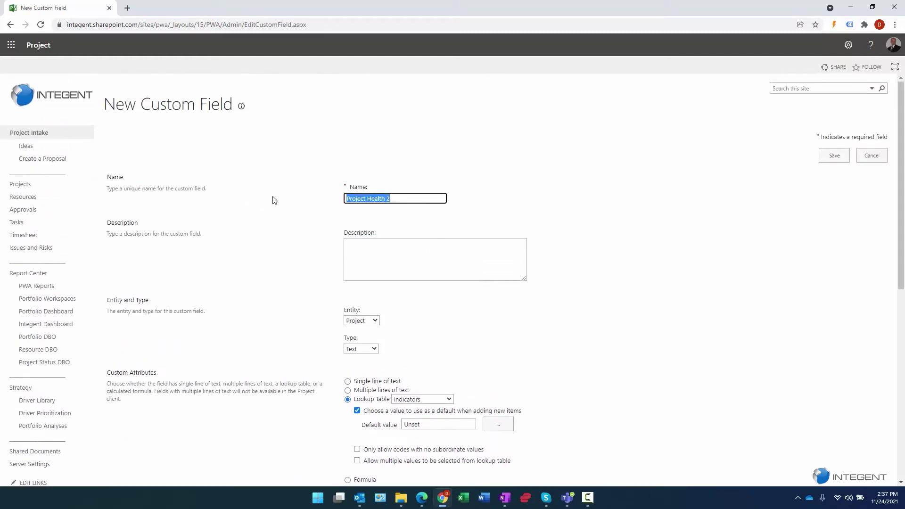
click(866, 156)
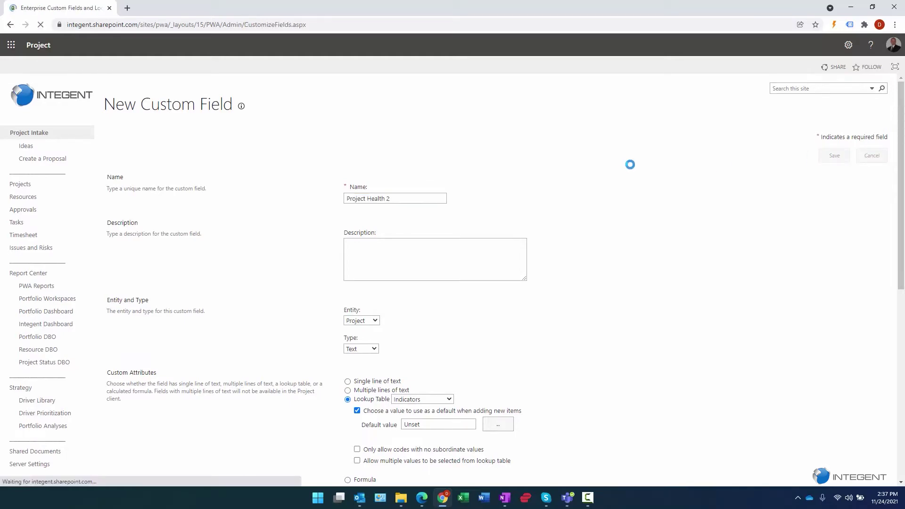
scroll(305, 258, down, 3)
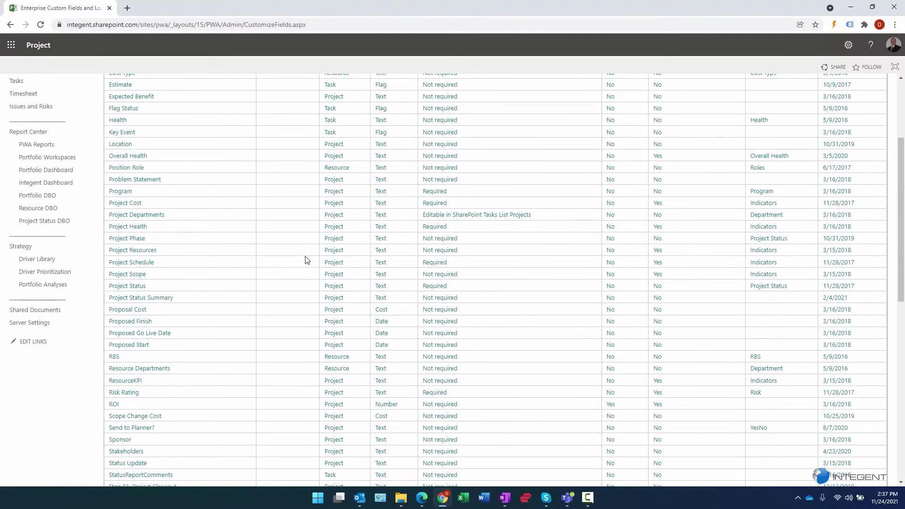
Review Project Cost's indicator settings, close it unchanged, and open Project Schedule.
click(125, 203)
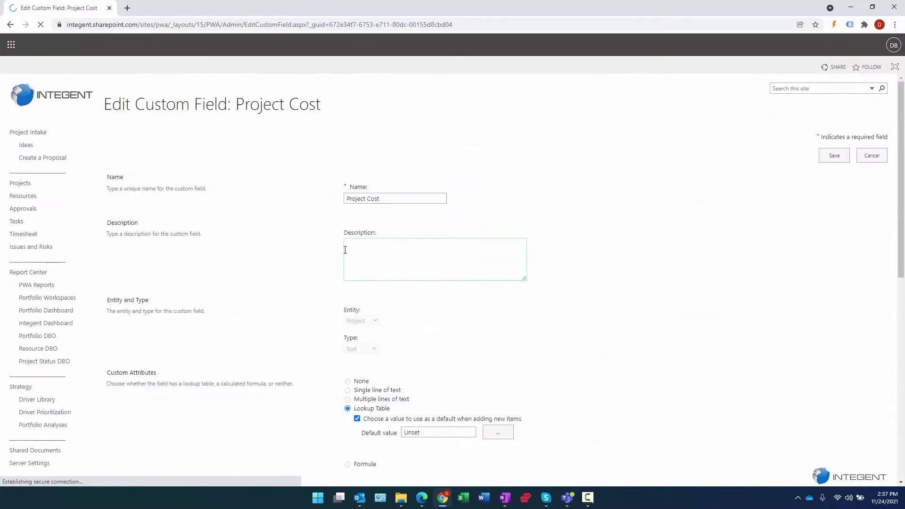
scroll(345, 253, down, 1)
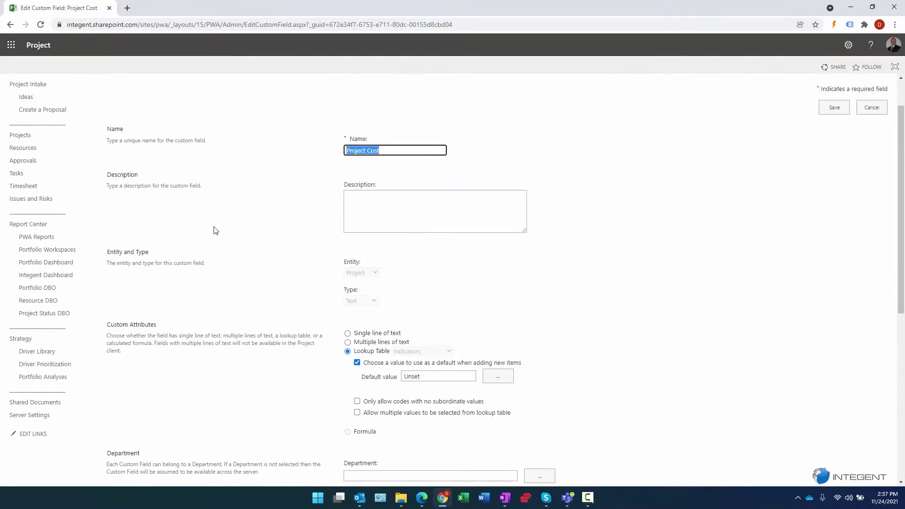
scroll(319, 179, down, 4)
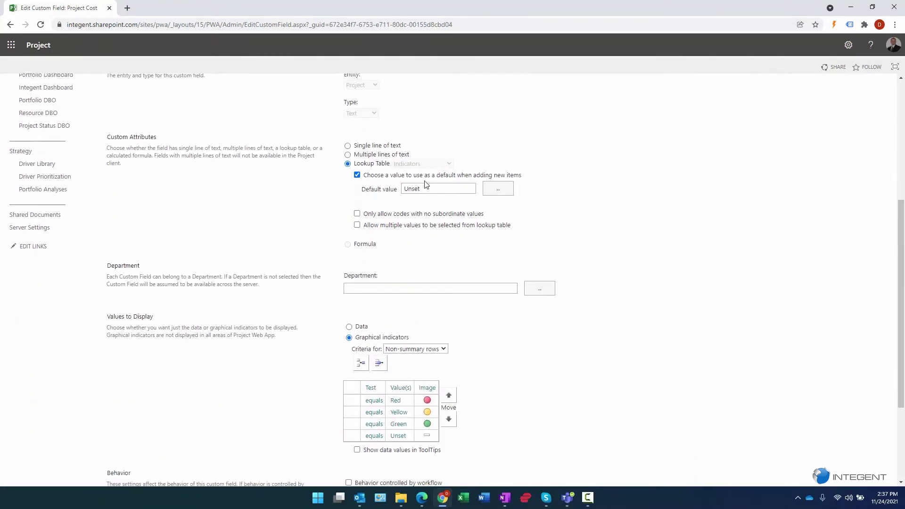
scroll(216, 266, down, 3)
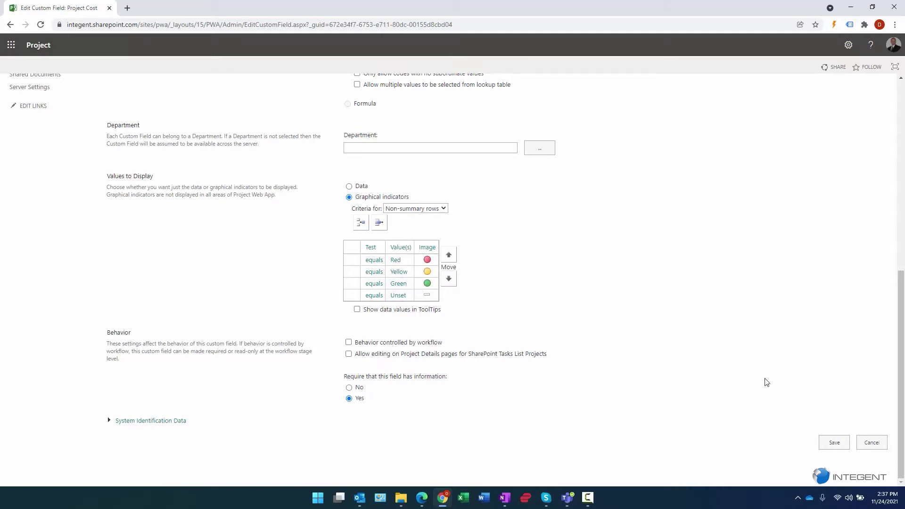
click(872, 443)
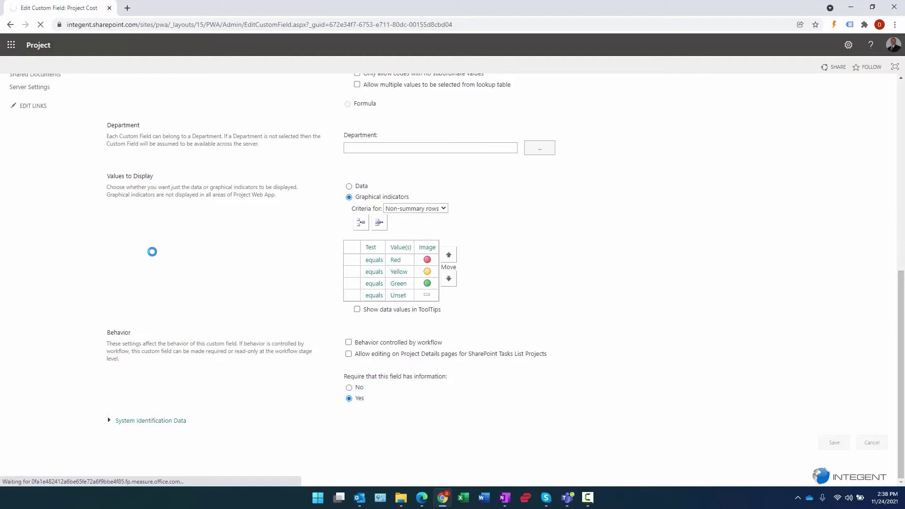
scroll(172, 264, down, 5)
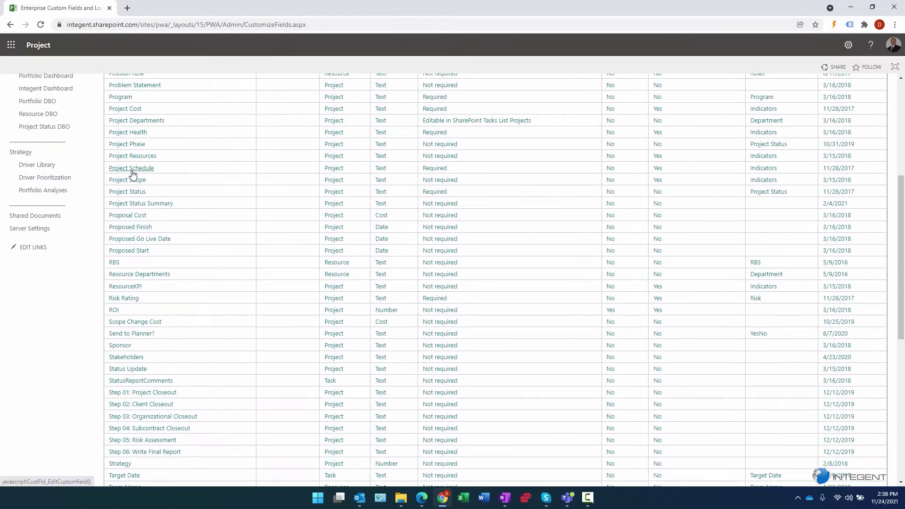
click(133, 170)
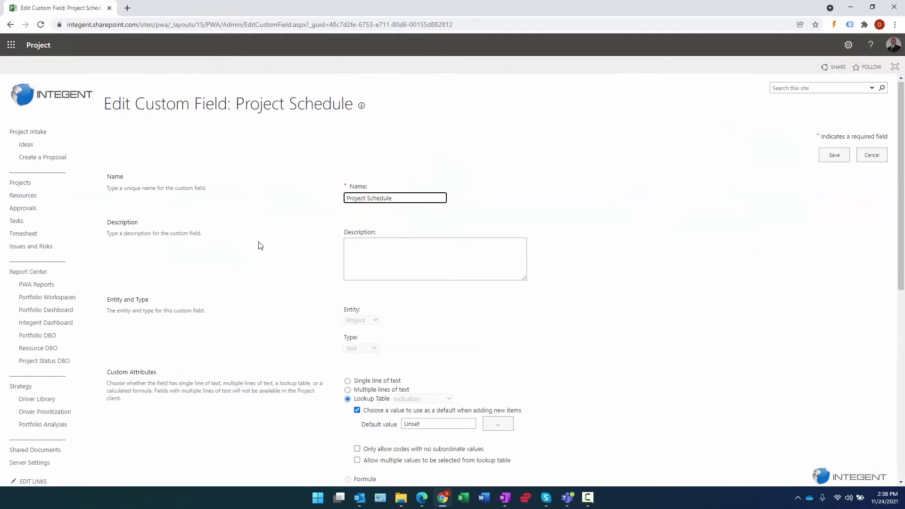
Scroll through Project Schedule's diamond indicators, cancel, and scroll the fields list to Total Benefits.
scroll(259, 245, down, 4)
scroll(271, 240, down, 1)
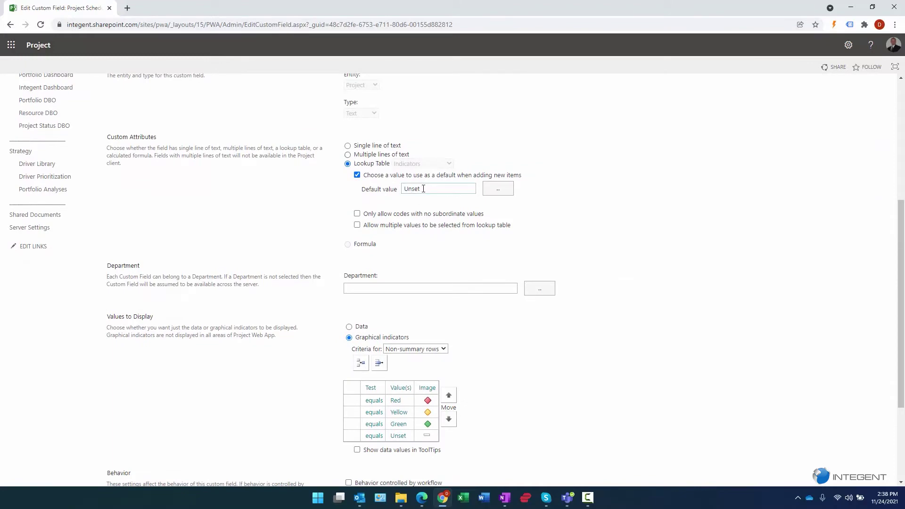
scroll(360, 278, down, 2)
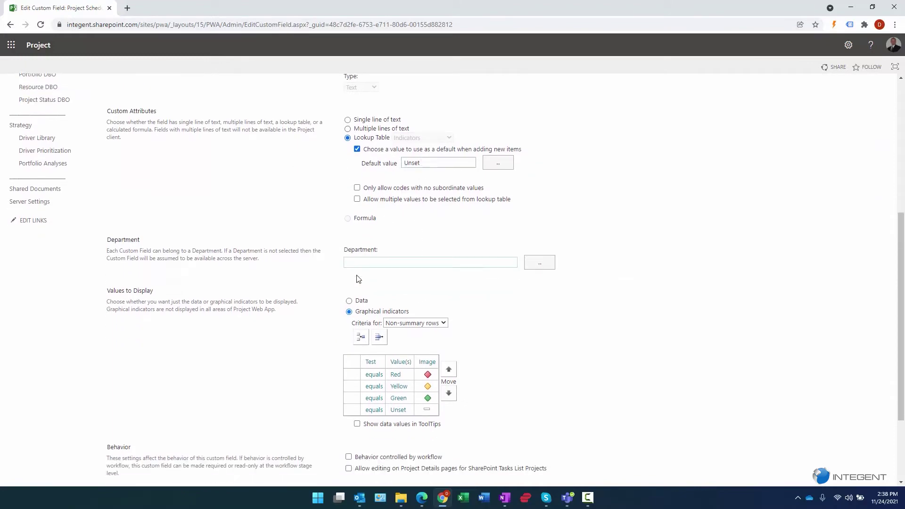
scroll(397, 345, down, 1)
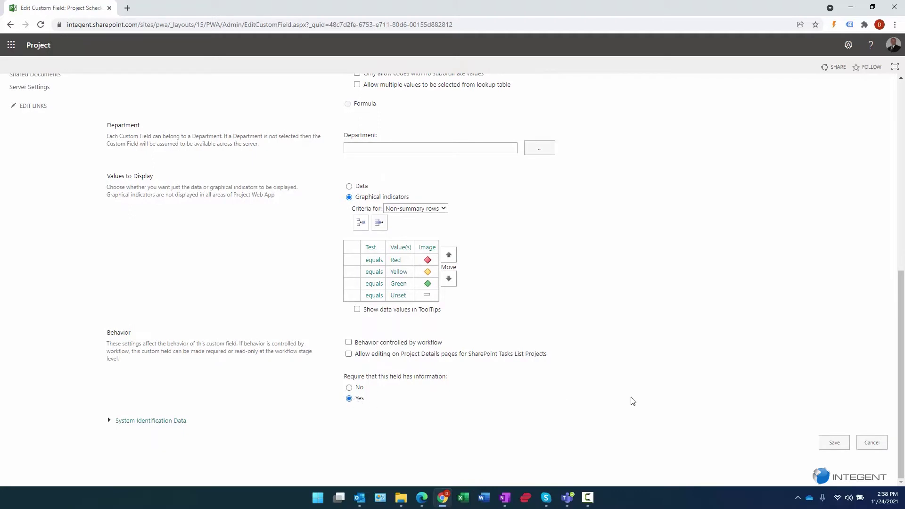
click(871, 442)
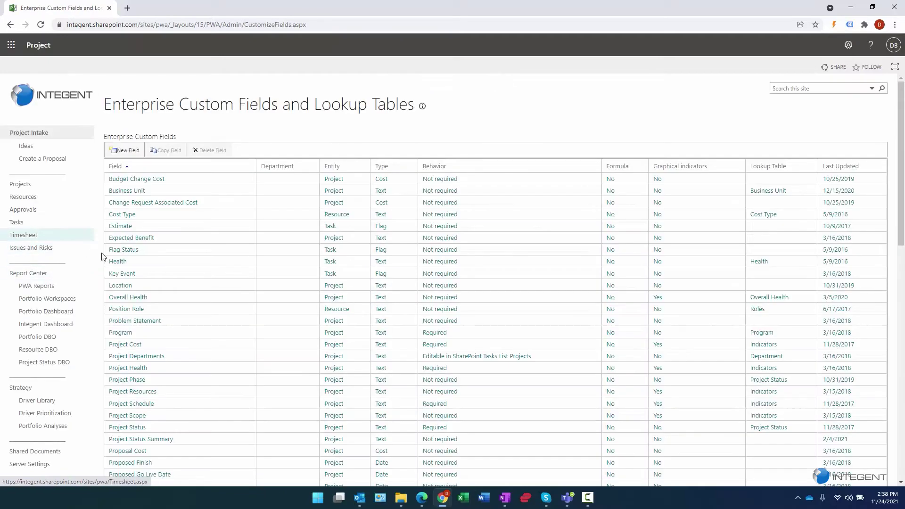
scroll(232, 280, down, 12)
scroll(232, 280, down, 3)
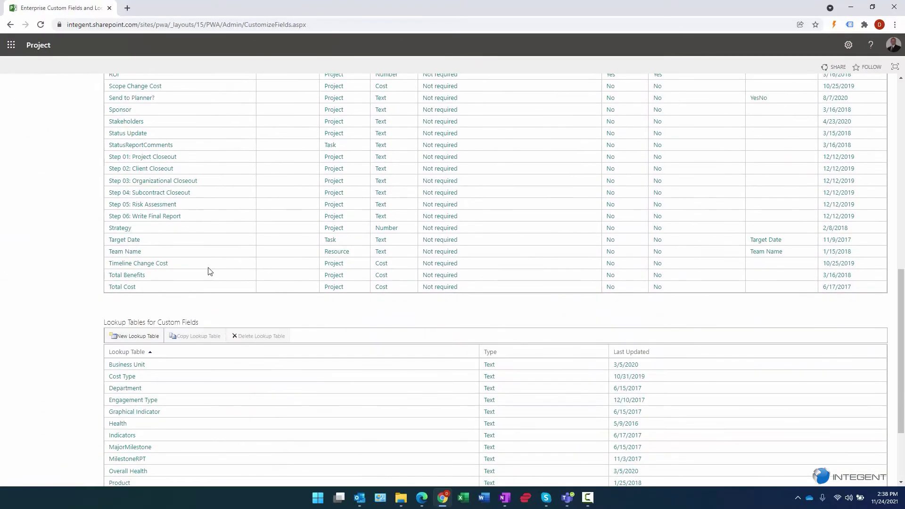
Review the Total Benefits field settings and close it without changes.
click(118, 279)
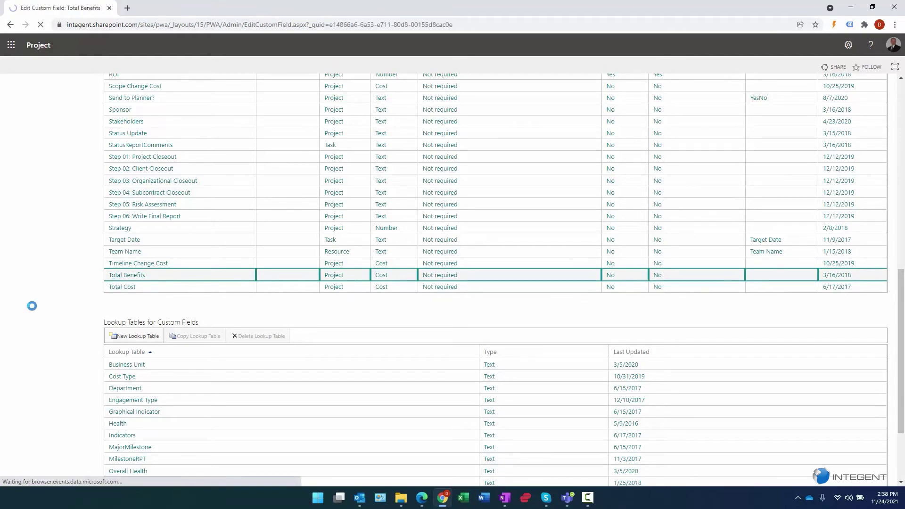
key(ctrl+a)
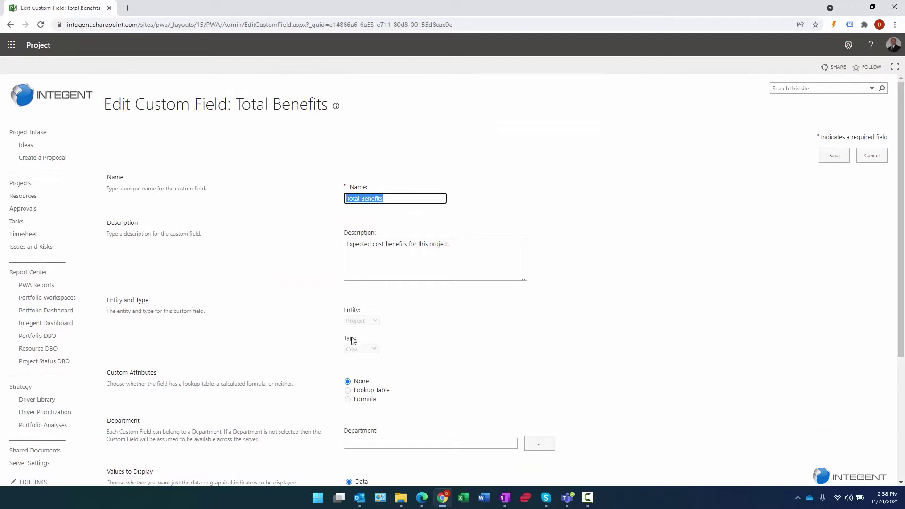
scroll(351, 325, down, 2)
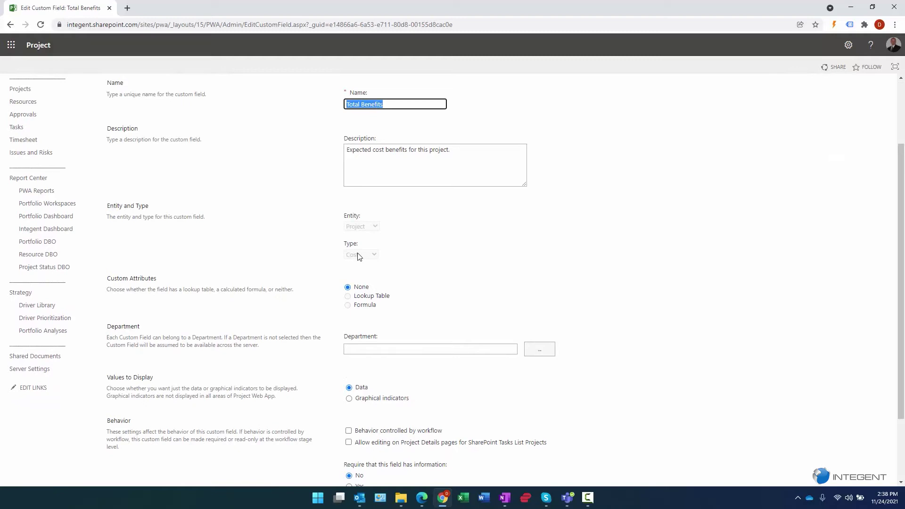
scroll(328, 233, down, 2)
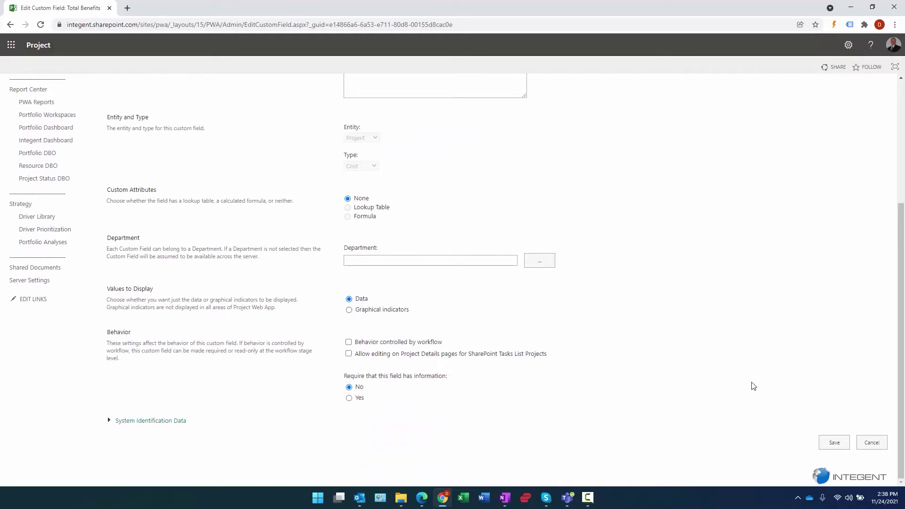
click(878, 444)
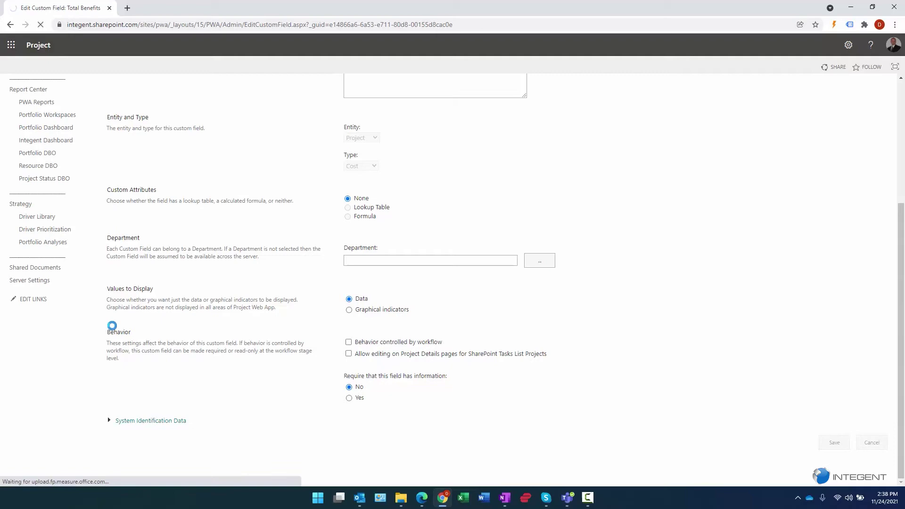
Review the Total Cost field settings and cancel without changing anything.
scroll(175, 311, down, 10)
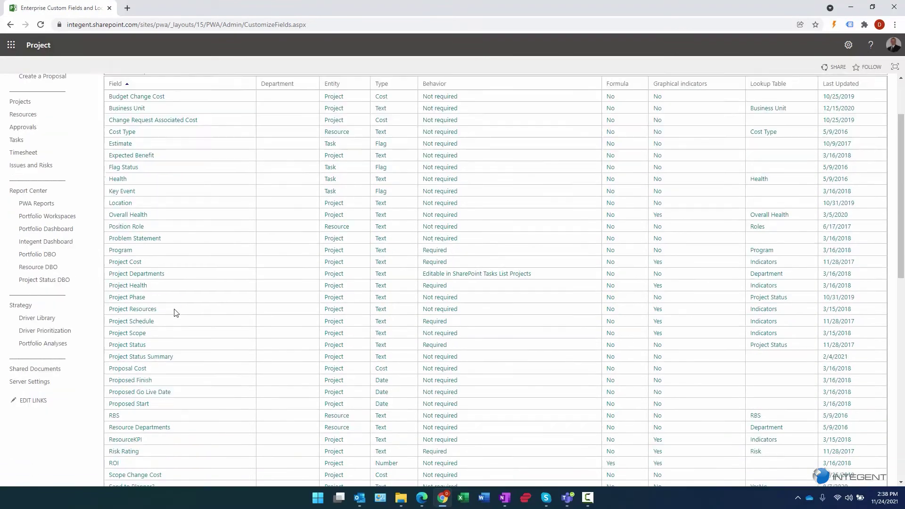
scroll(177, 342, down, 5)
click(123, 244)
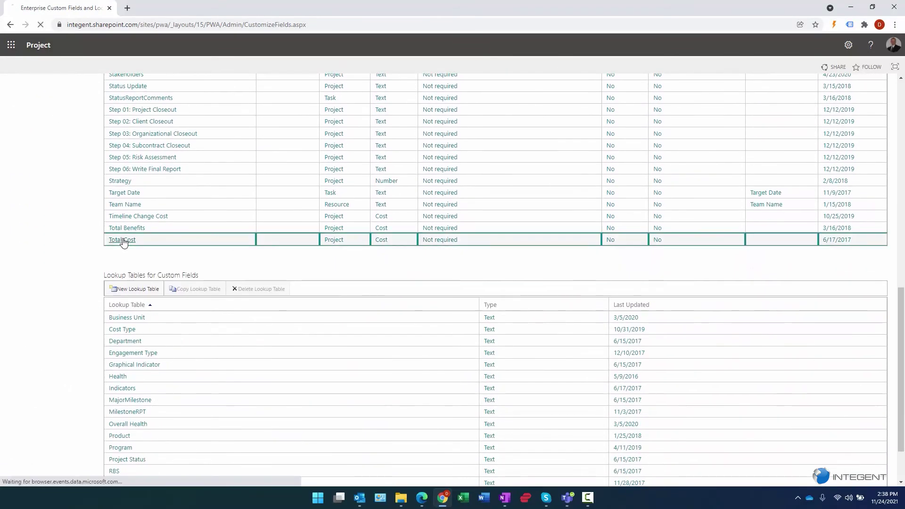
scroll(237, 303, down, 4)
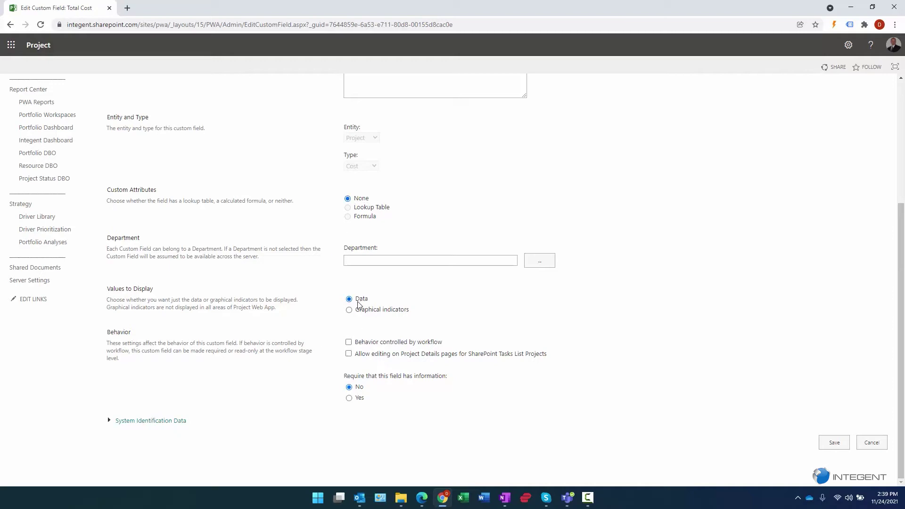
click(880, 445)
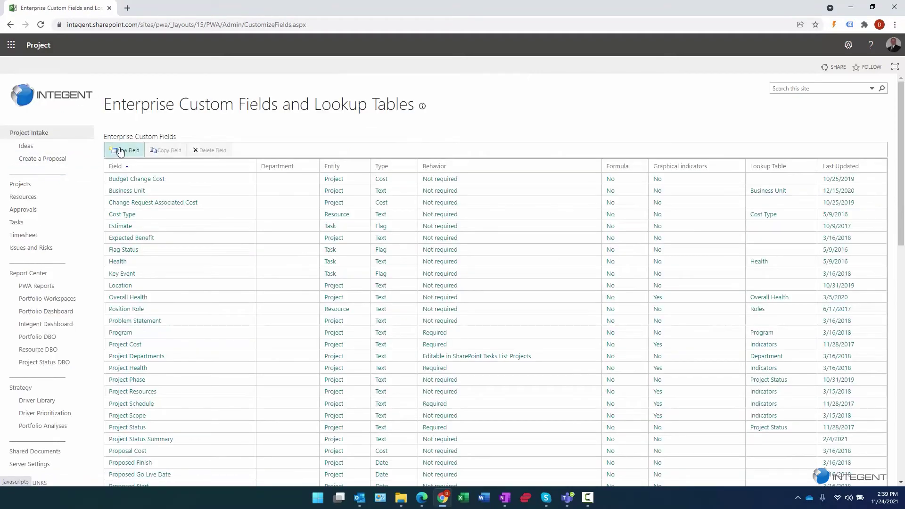
click(121, 151)
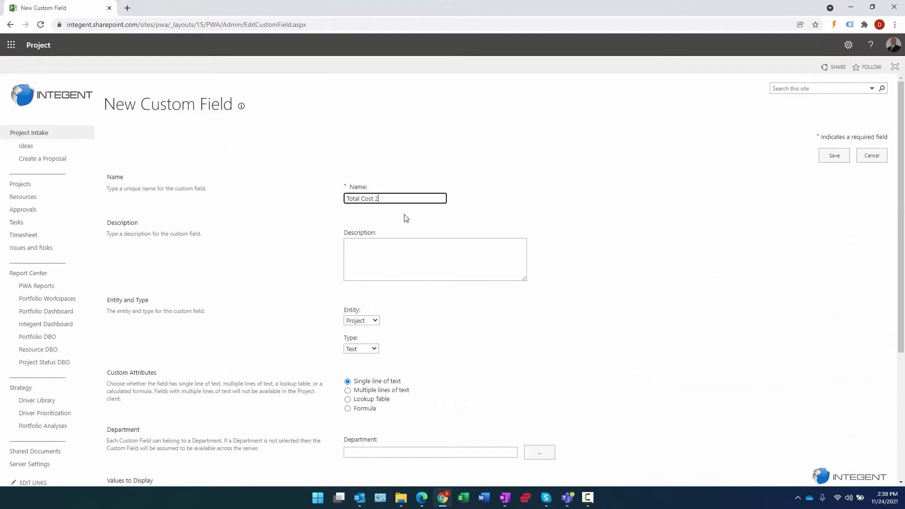
scroll(281, 233, down, 3)
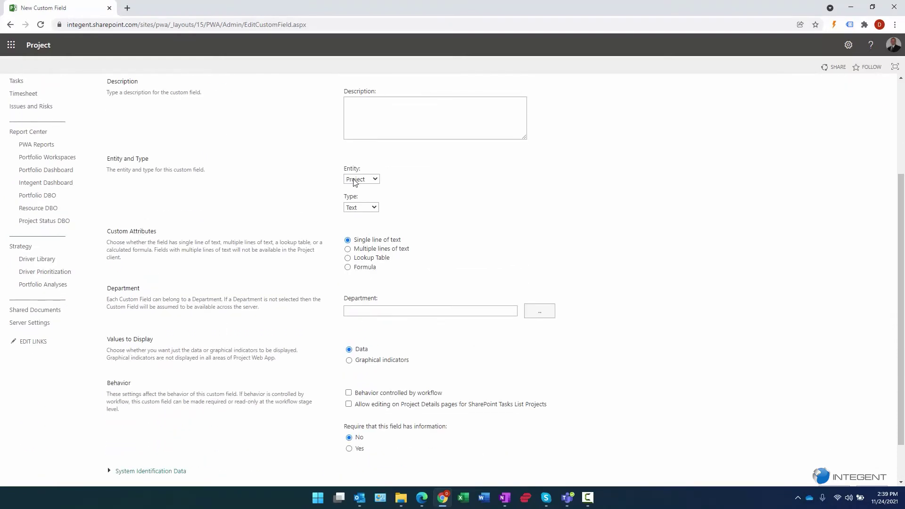
click(367, 210)
click(362, 218)
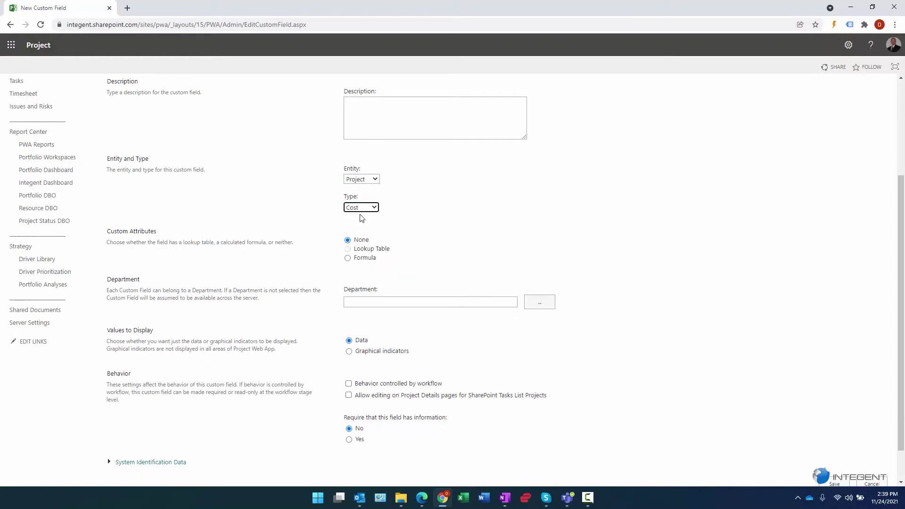
scroll(277, 252, down, 1)
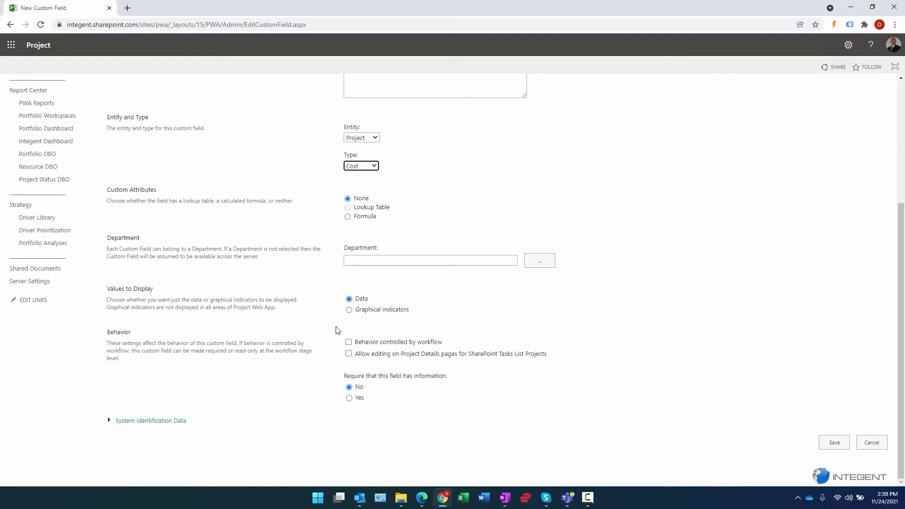
click(116, 333)
drag(116, 333, 201, 342)
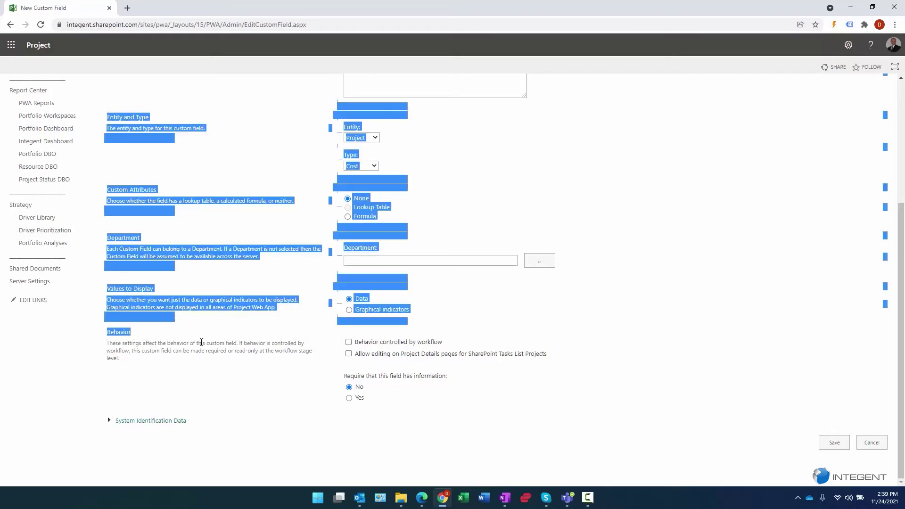
click(202, 342)
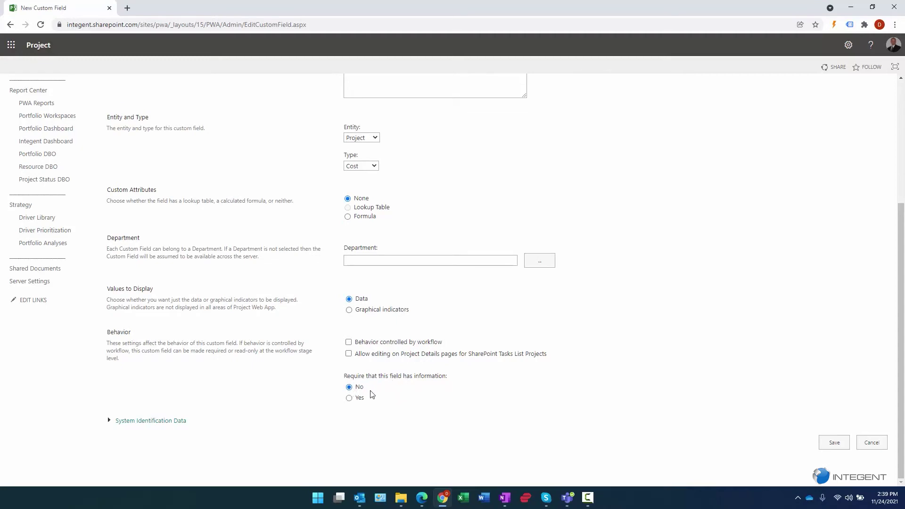
click(872, 442)
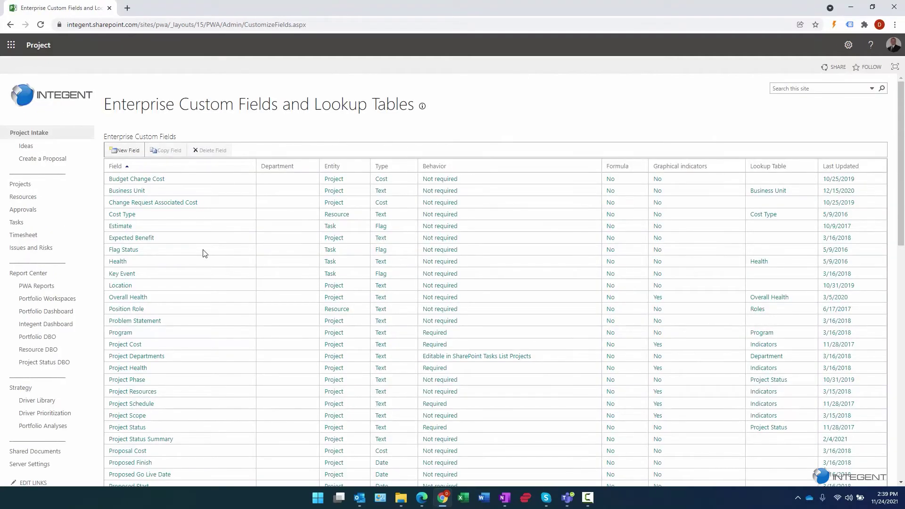
scroll(205, 254, down, 15)
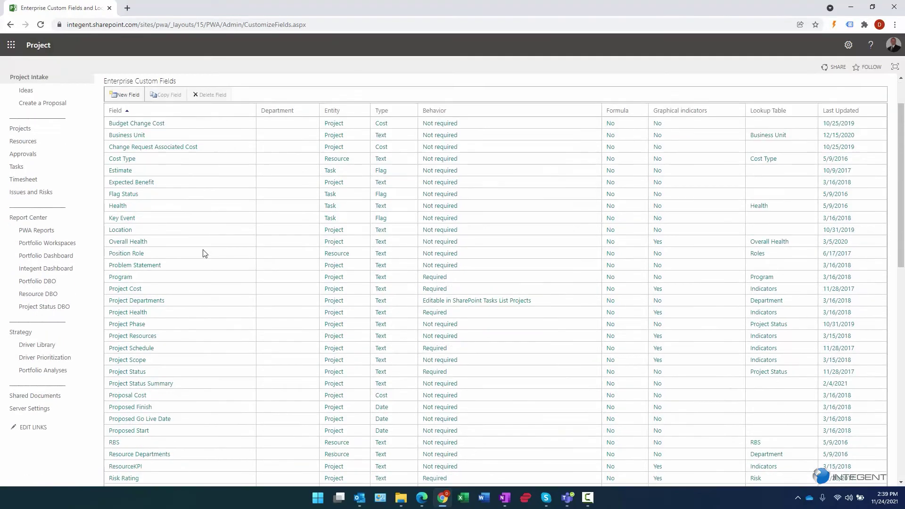
scroll(205, 253, down, 2)
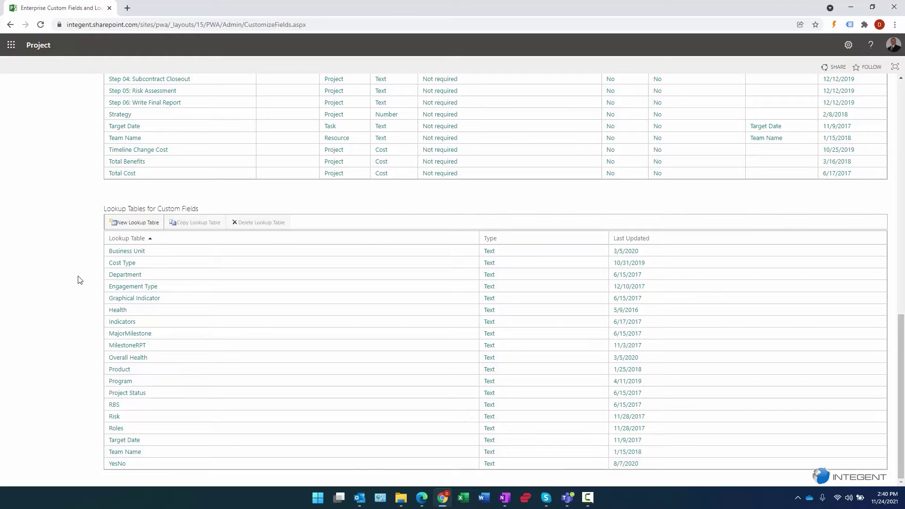
click(132, 228)
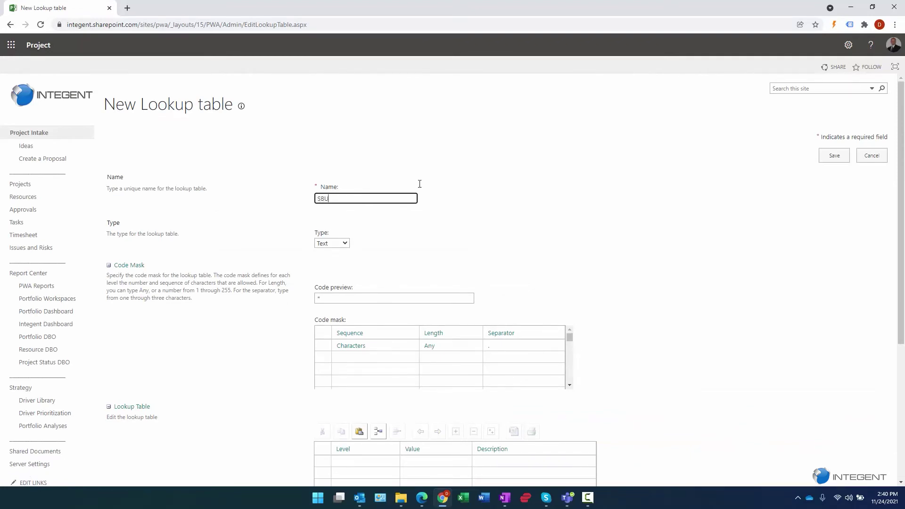
scroll(471, 173, down, 3)
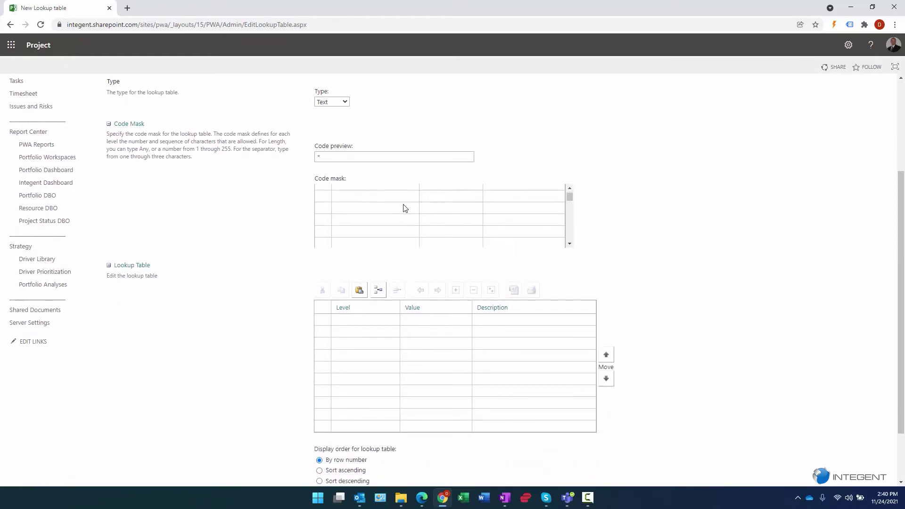
click(354, 324)
click(416, 322)
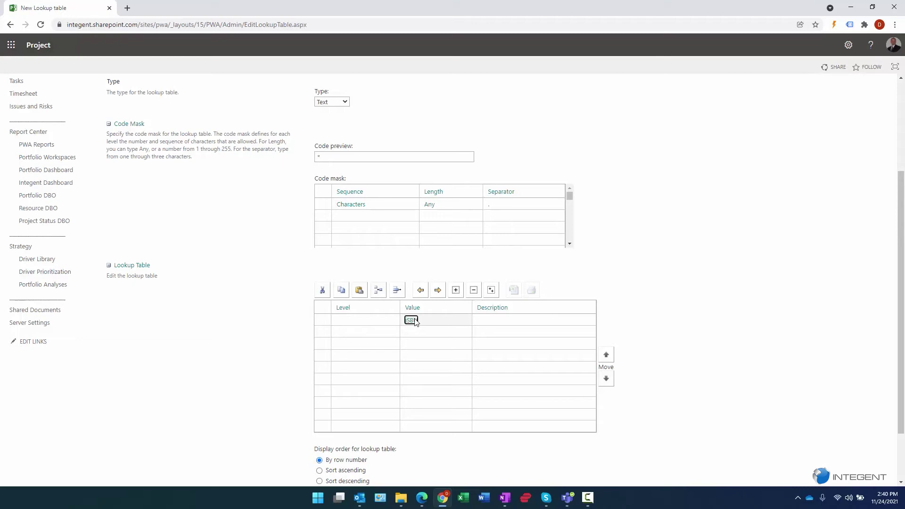
key(BackSpace)
key(BackSpace)
key(BackSpace)
key(BackSpace)
text(SBU1)
click(448, 334)
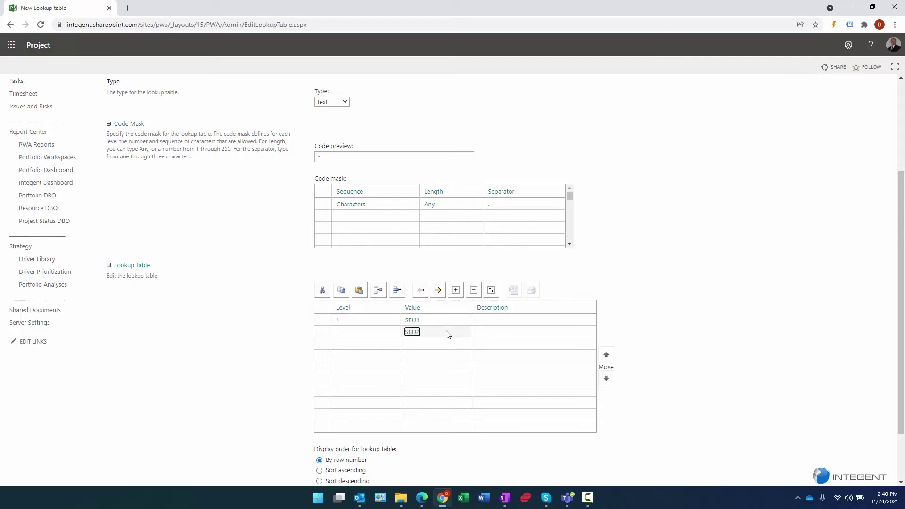
text(SBU2)
click(434, 349)
text(SBU3)
key(Tab)
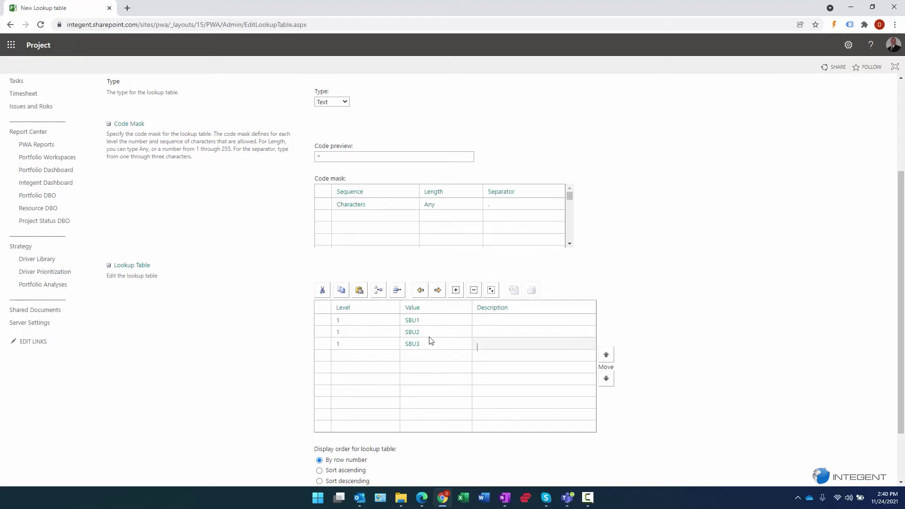
scroll(431, 344, up, 3)
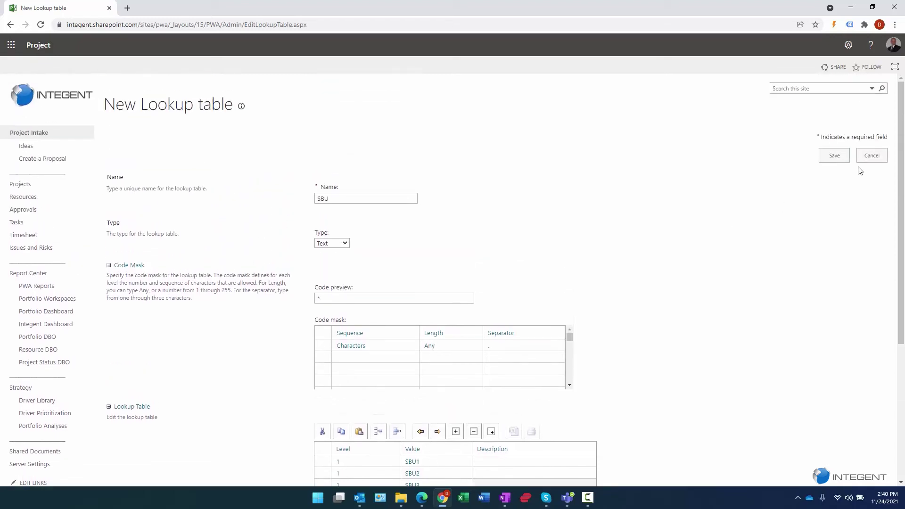
click(872, 159)
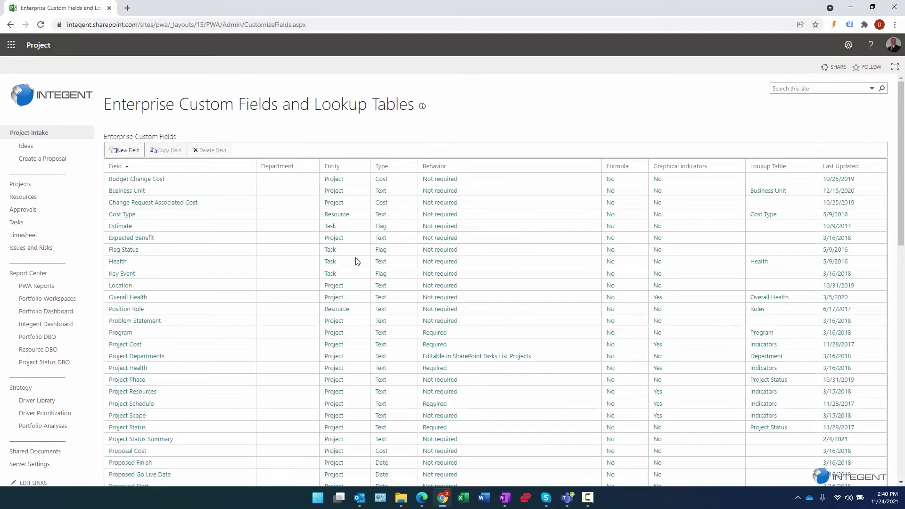
Start a new Text custom field named 'Program'.
scroll(285, 286, down, 2)
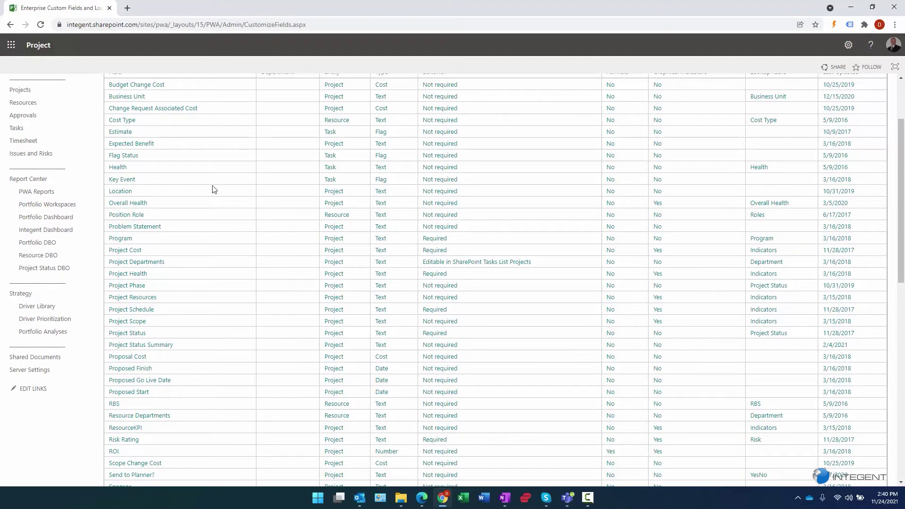
scroll(212, 187, up, 2)
click(129, 150)
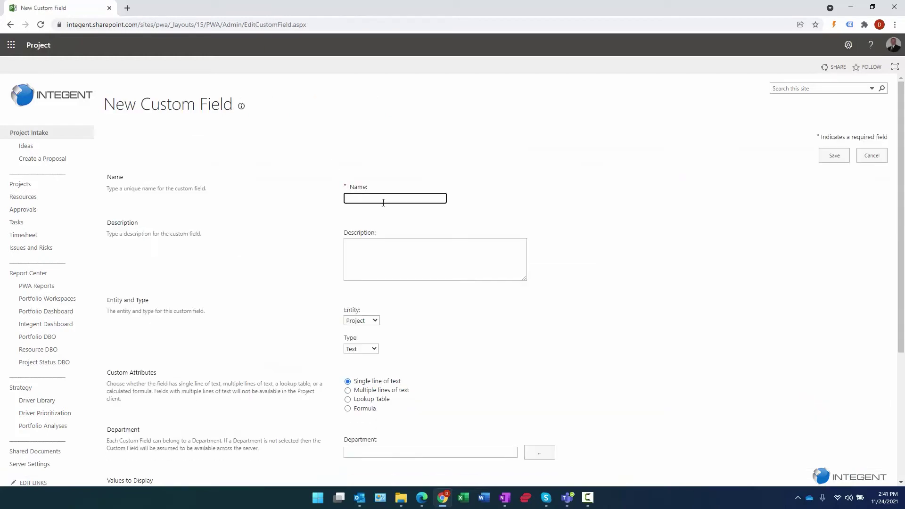
text(pRO)
key(BackSpace)
key(BackSpace)
key(BackSpace)
text(Program)
scroll(278, 243, down, 3)
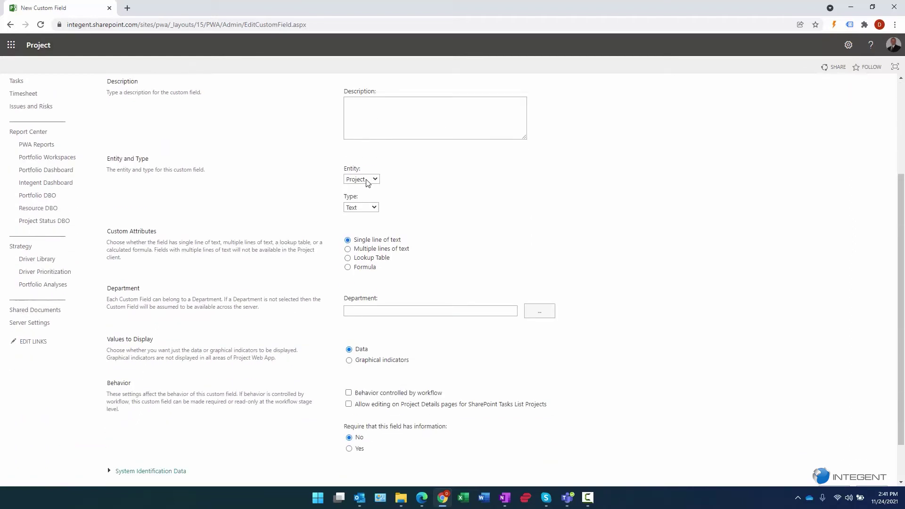
click(365, 209)
click(364, 209)
Link the field to the Program lookup table with a default value of Unset.
click(348, 258)
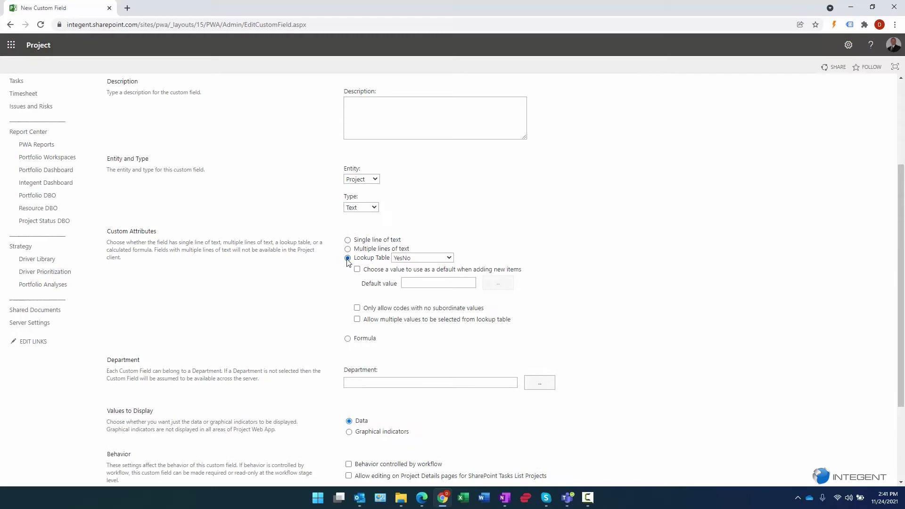
scroll(291, 277, down, 1)
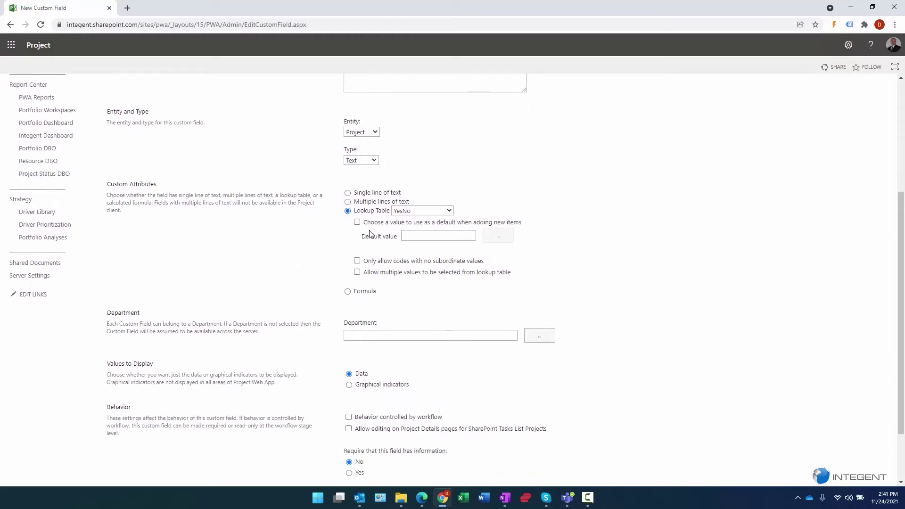
click(357, 222)
click(496, 237)
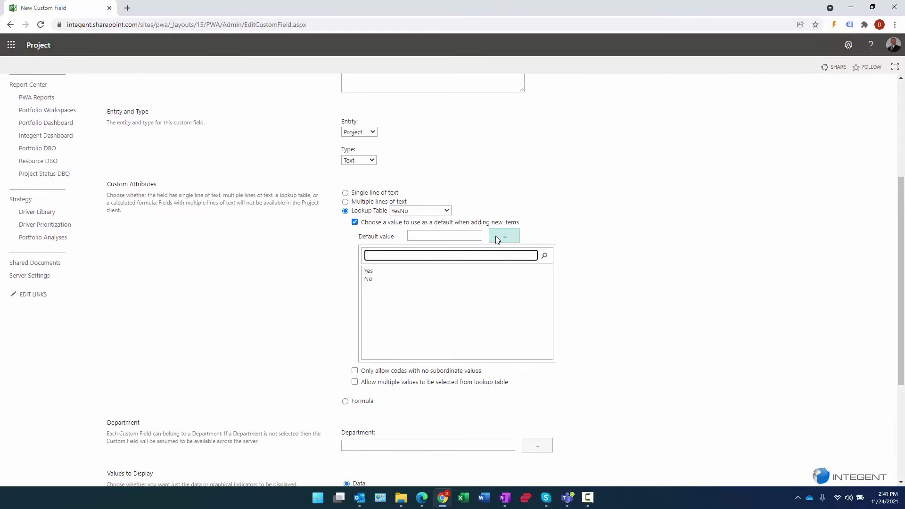
click(458, 222)
click(449, 211)
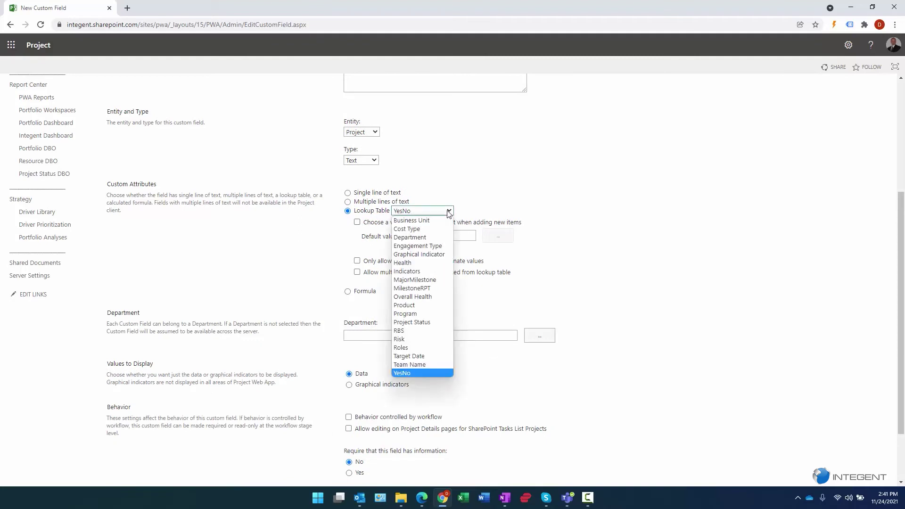
click(402, 313)
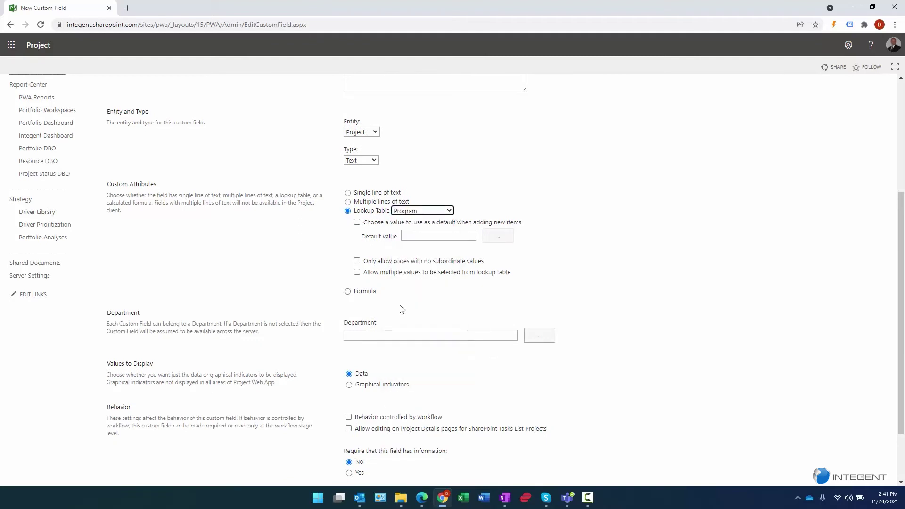
click(357, 222)
click(491, 239)
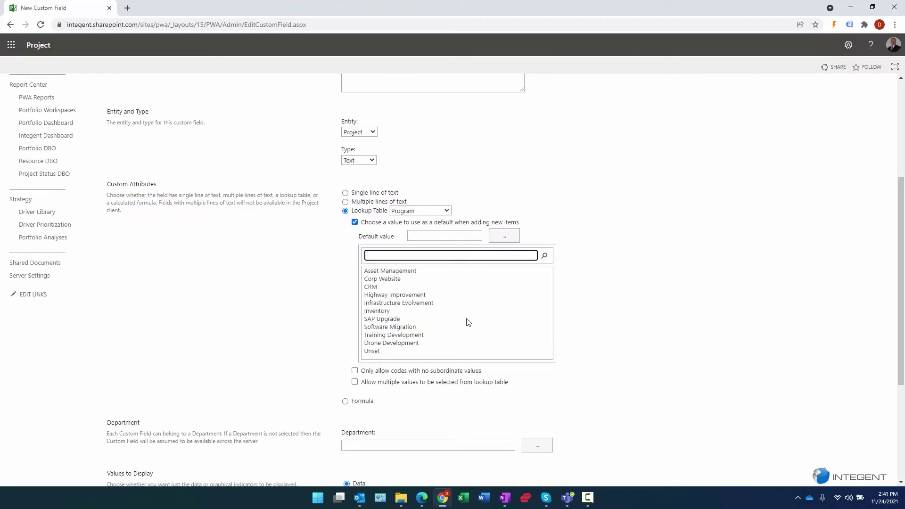
scroll(465, 319, down, 2)
click(375, 258)
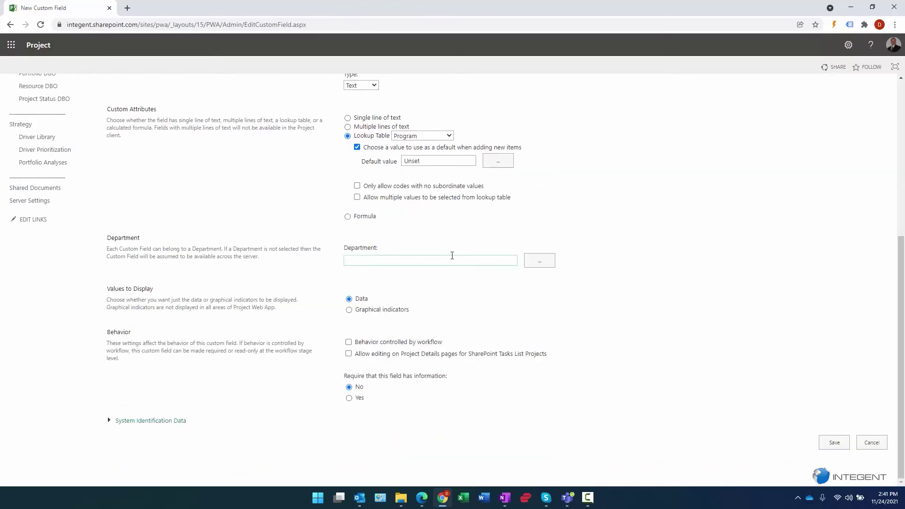
scroll(407, 260, up, 3)
drag(401, 254, 448, 254)
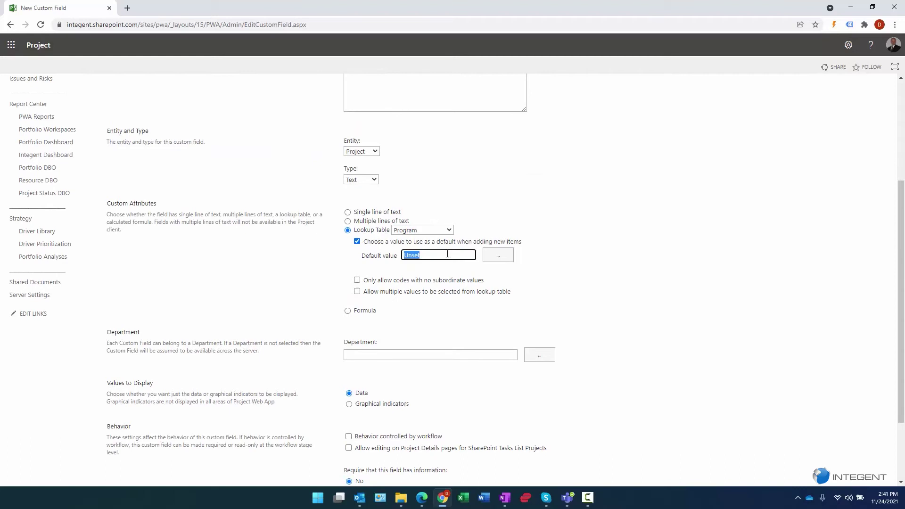
click(448, 254)
key(ctrl+a)
click(420, 255)
Make the field required, then discard the draft field.
scroll(424, 257, down, 2)
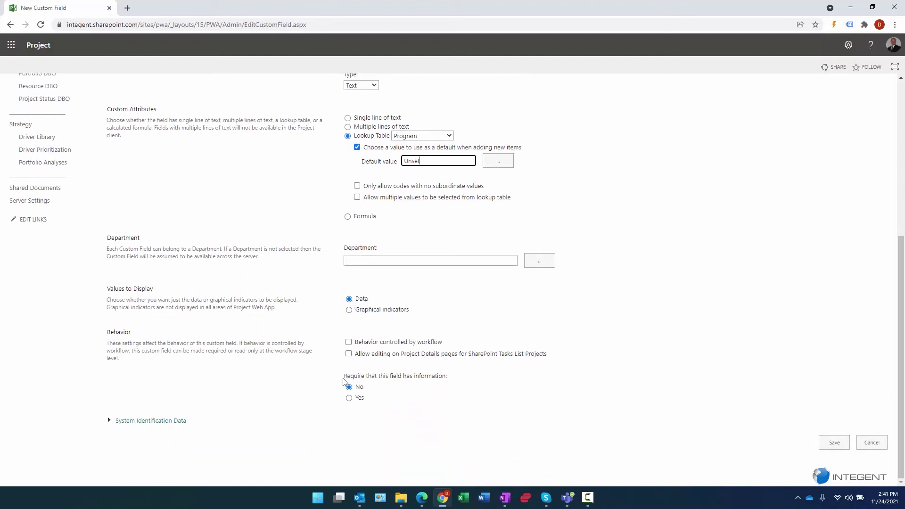
click(350, 398)
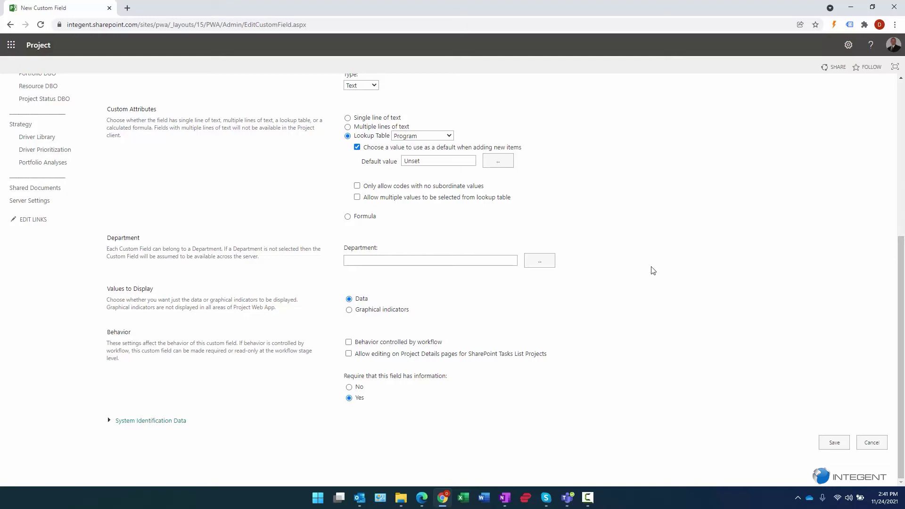
click(872, 442)
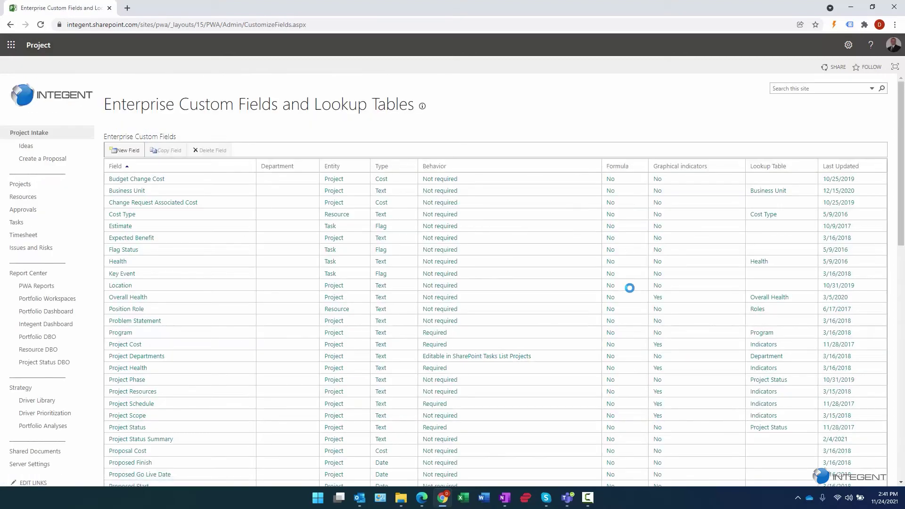
click(122, 333)
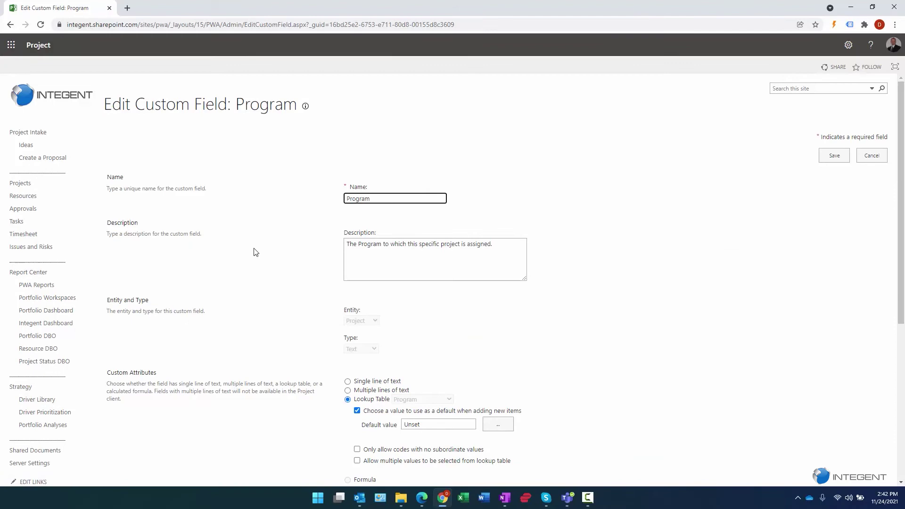
double_click(377, 196)
drag(501, 248, 122, 233)
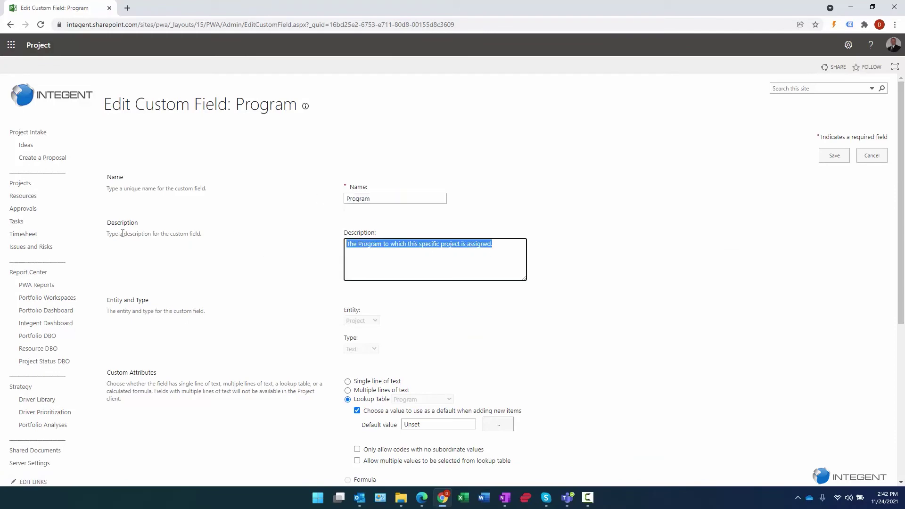
scroll(201, 227, down, 4)
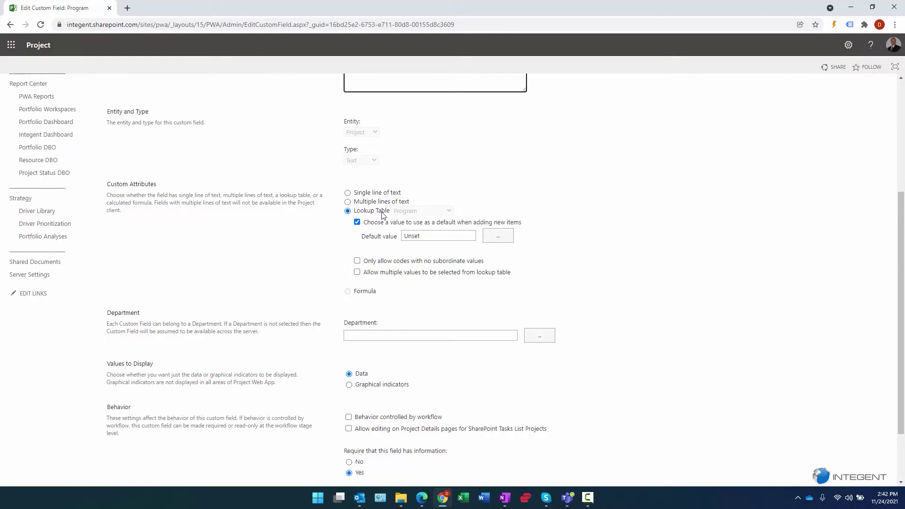
scroll(345, 248, down, 2)
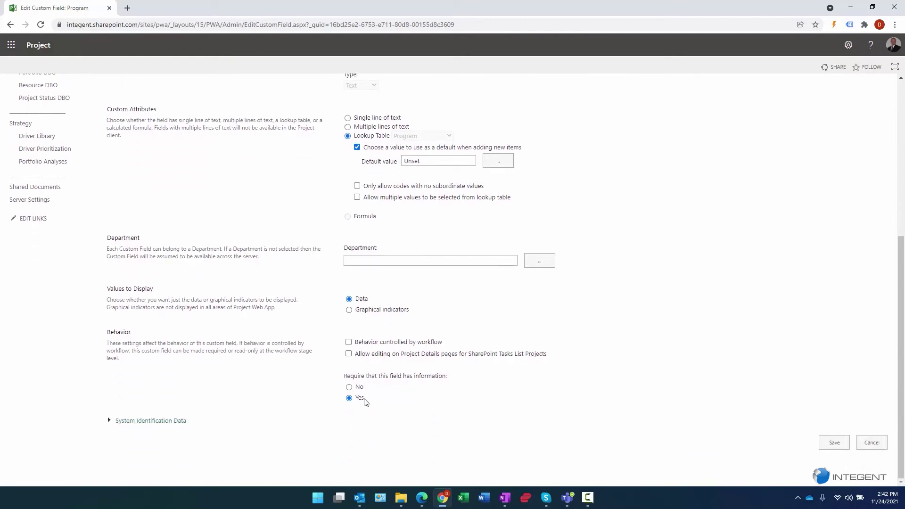
click(872, 443)
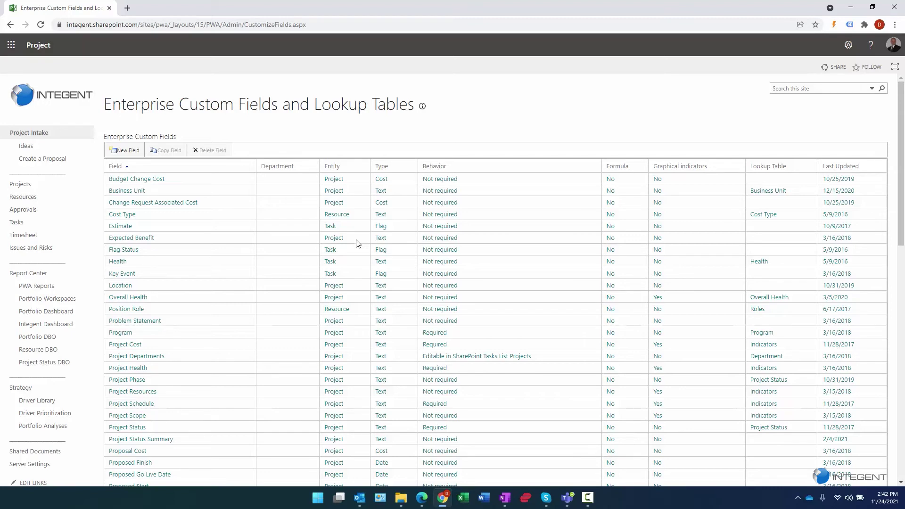
scroll(357, 243, down, 2)
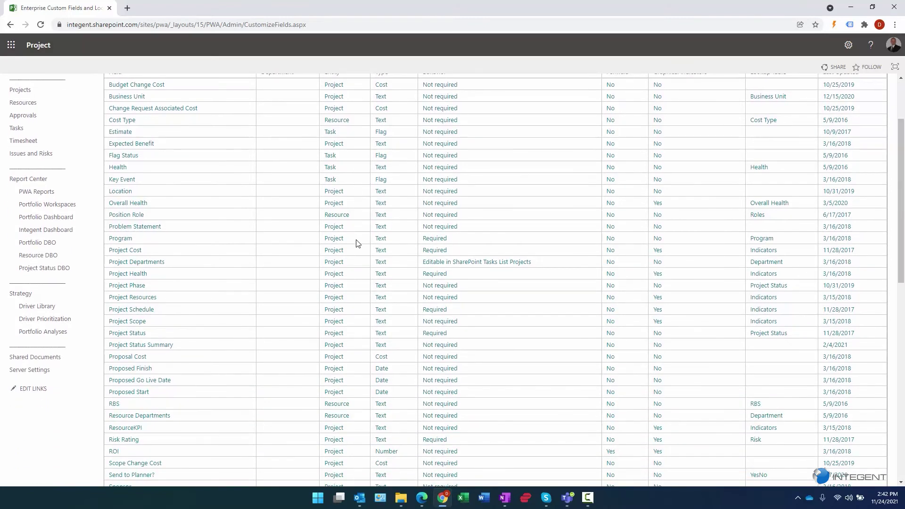
scroll(357, 243, up, 2)
scroll(331, 244, down, 2)
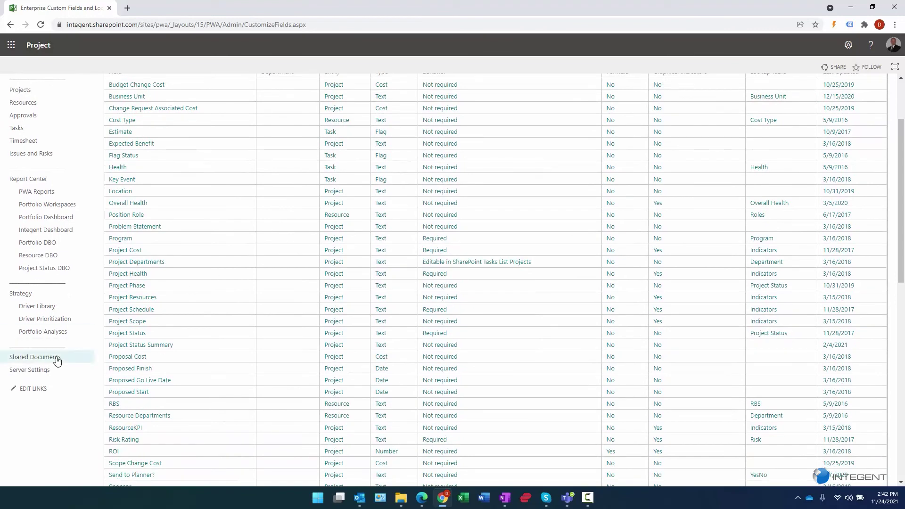
Go to Manage Views and select the Project Center Summary view.
click(143, 227)
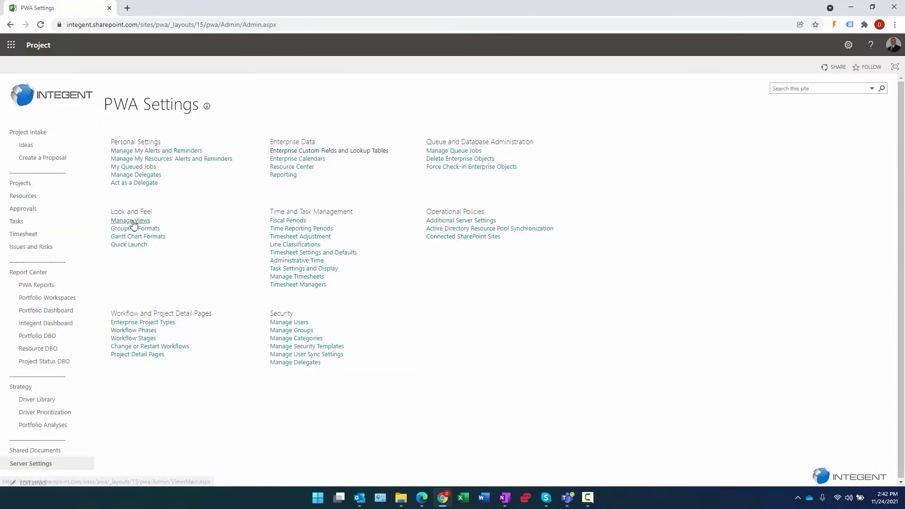
click(133, 221)
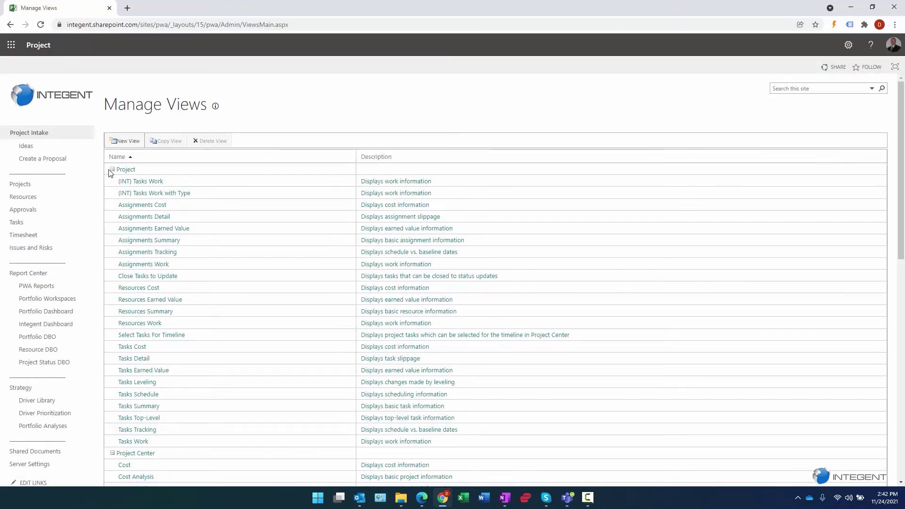
click(113, 170)
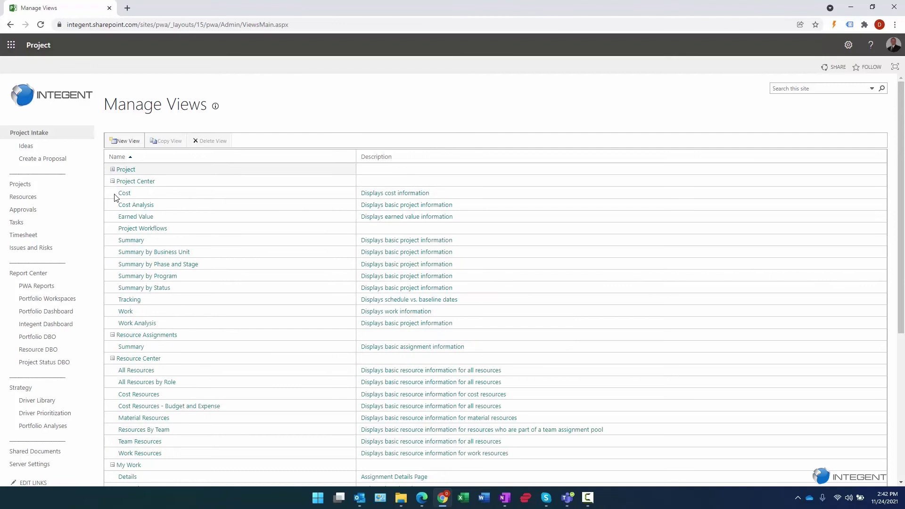
click(114, 242)
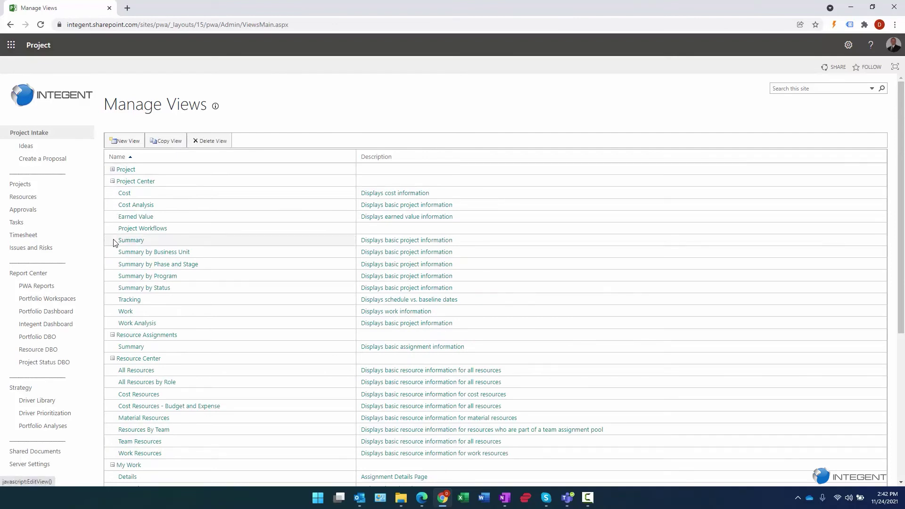
Copy the Summary view and name the copy 'Summary by Program 2'.
click(166, 141)
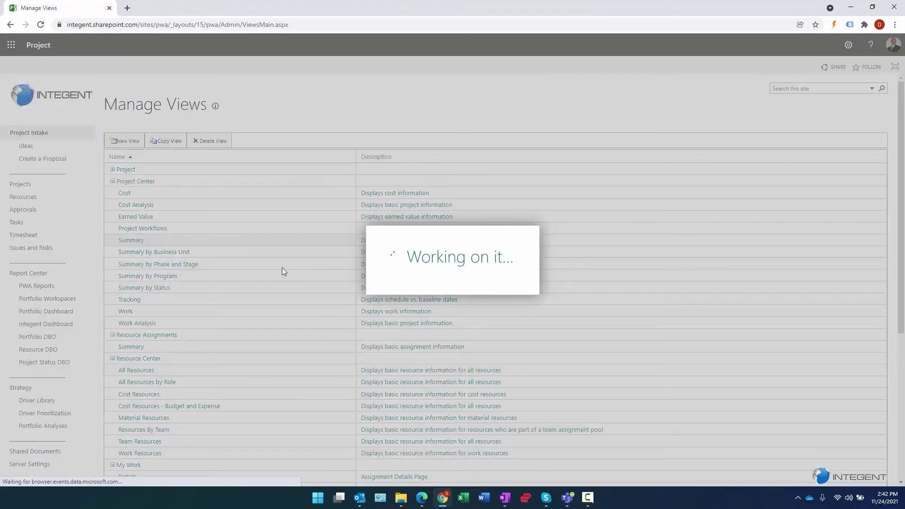
click(381, 265)
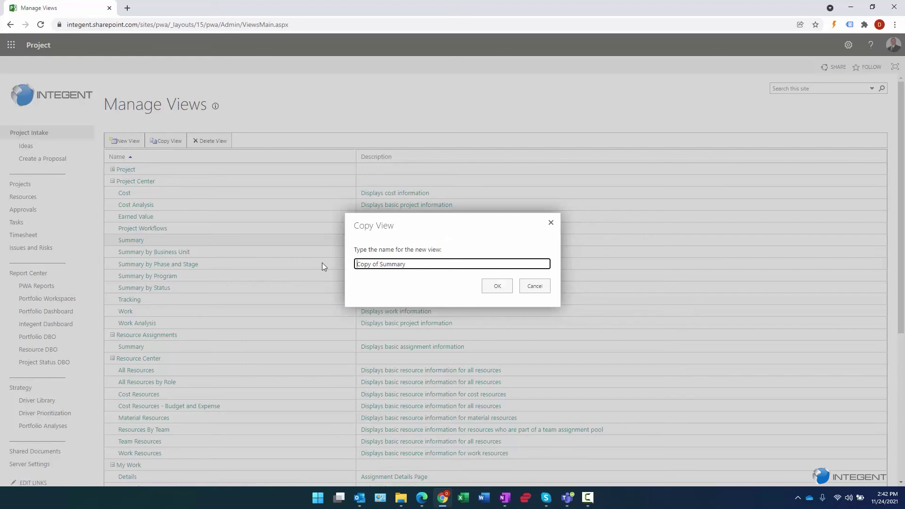
key(ctrl+shift+Right)
key(ctrl+shift+Right)
key(Delete)
key(End)
text(by Program 2)
click(501, 287)
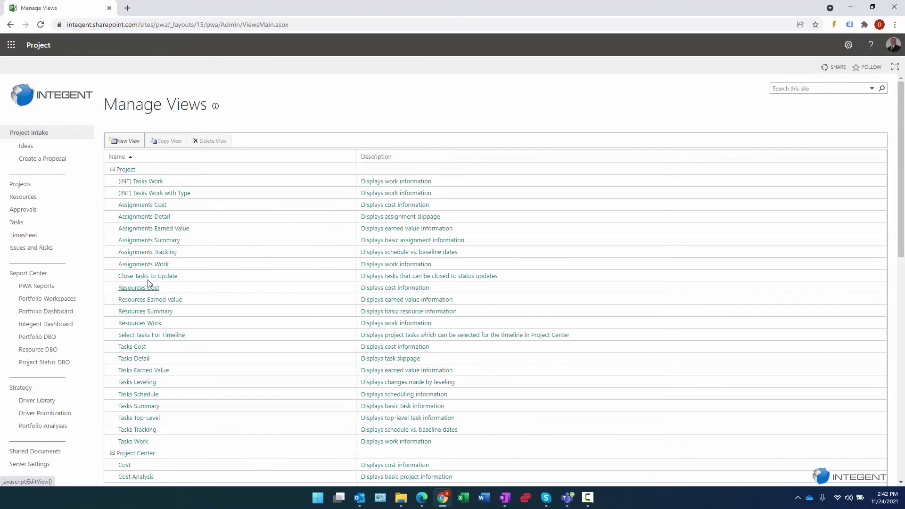
scroll(148, 283, down, 6)
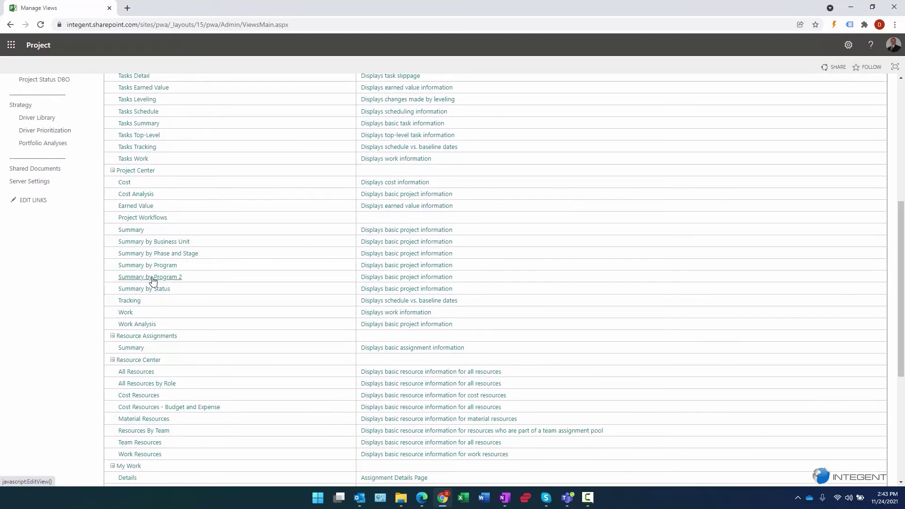
Add Project Health and Project Schedule to the view's displayed fields.
click(151, 279)
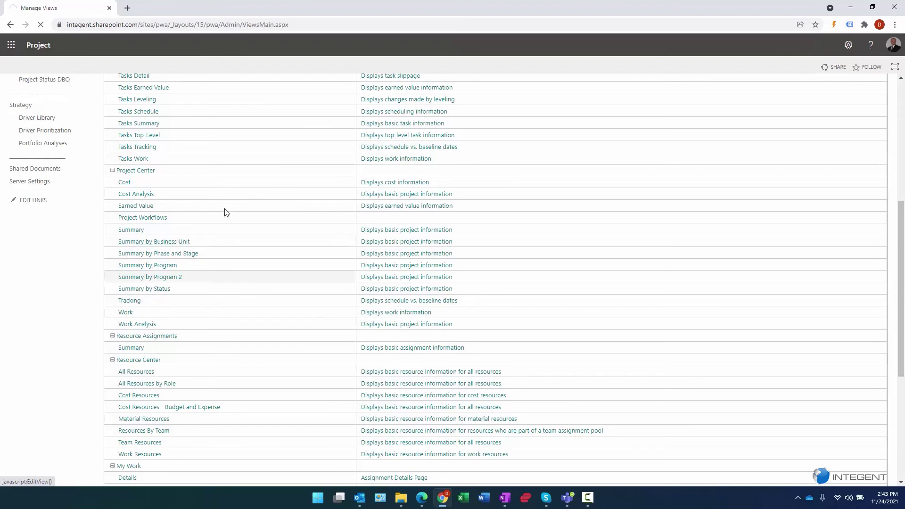
scroll(371, 159, down, 2)
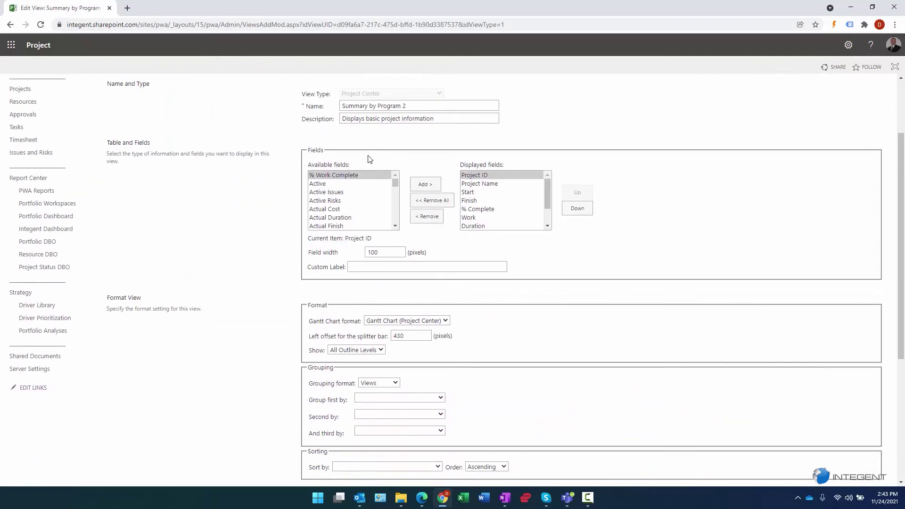
scroll(172, 228, down, 1)
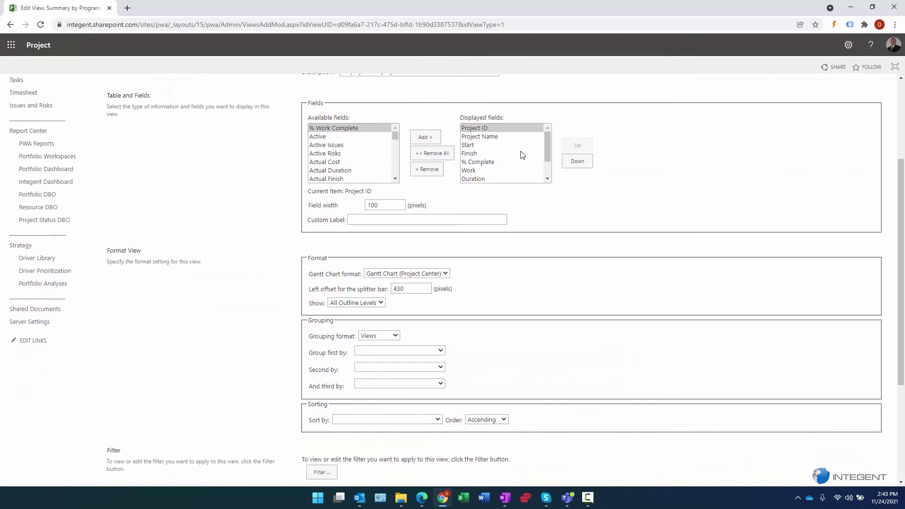
mouse_move(547, 141)
mouse_down()
mouse_move(547, 161)
mouse_move(547, 143)
mouse_up()
click(336, 163)
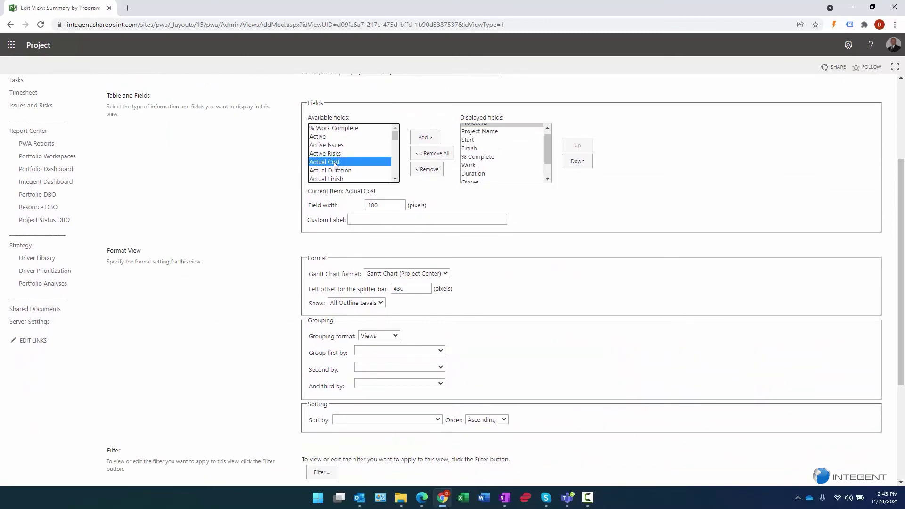
text(proj)
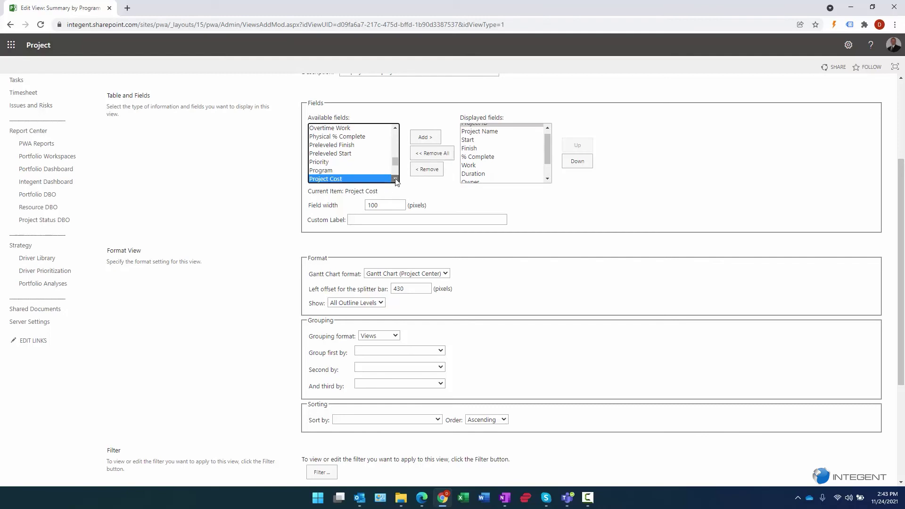
scroll(395, 179, down, 2)
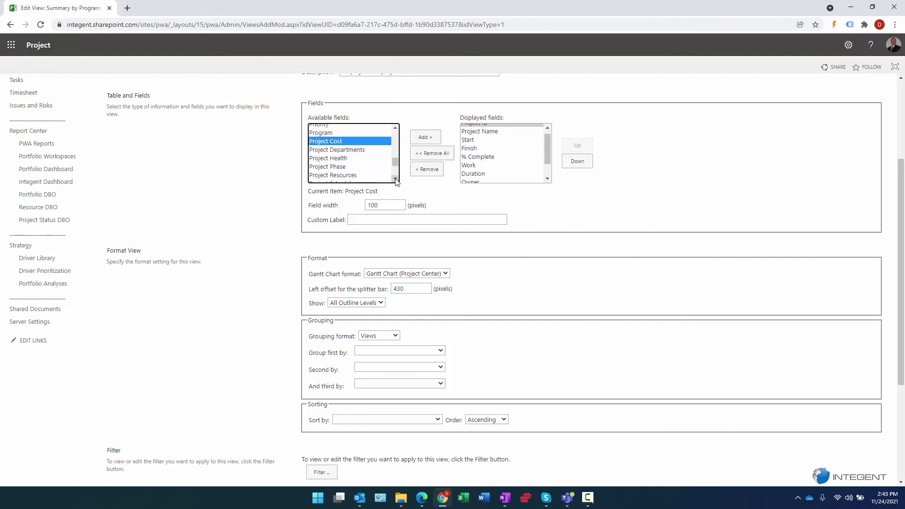
ctrl+click(348, 159)
scroll(362, 175, down, 2)
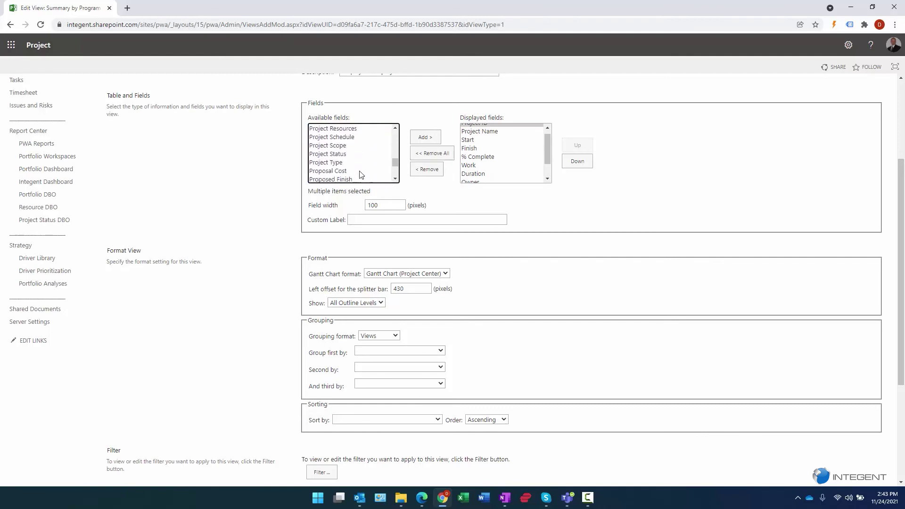
click(354, 137)
click(418, 138)
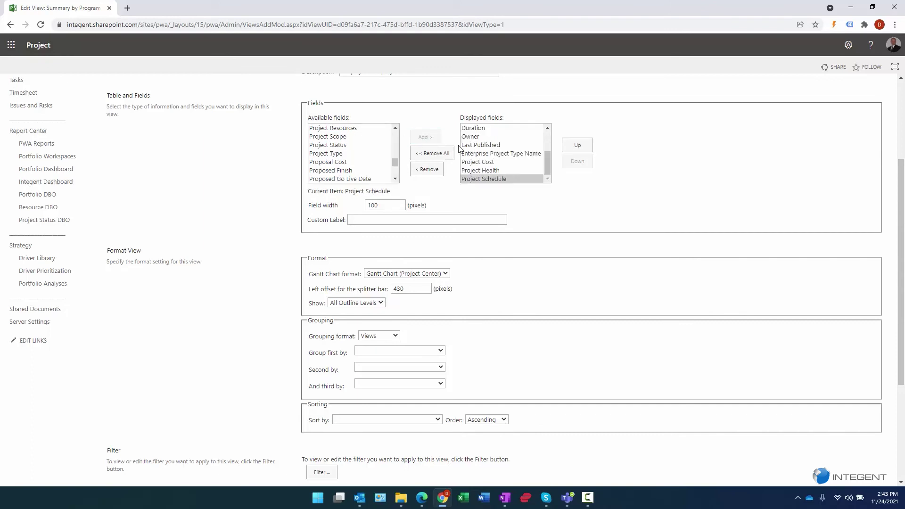
Move Project Health up to sit right after Project Name, above Start and Finish.
click(522, 162)
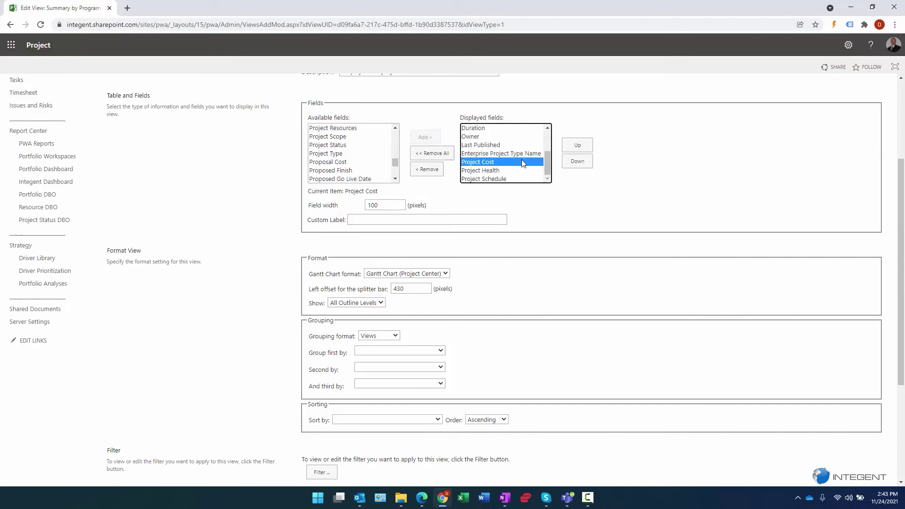
drag(549, 166, 549, 136)
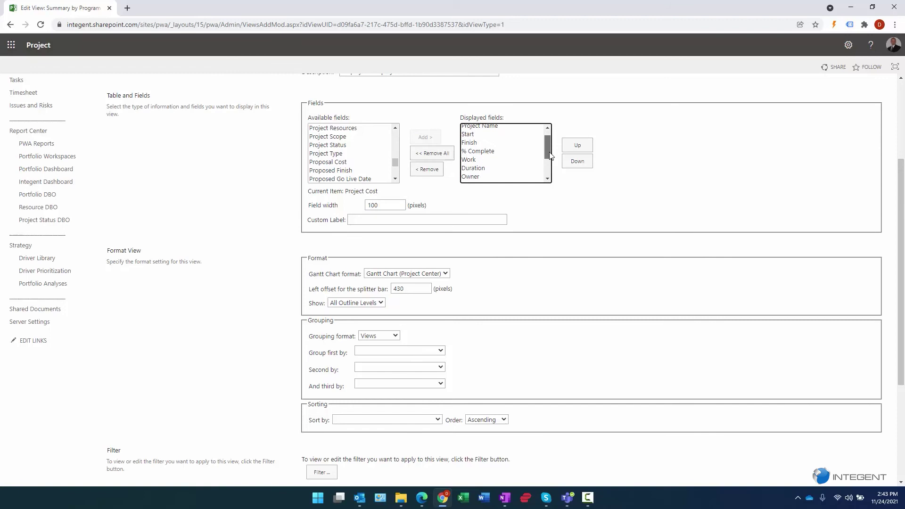
drag(551, 155, 549, 171)
click(528, 171)
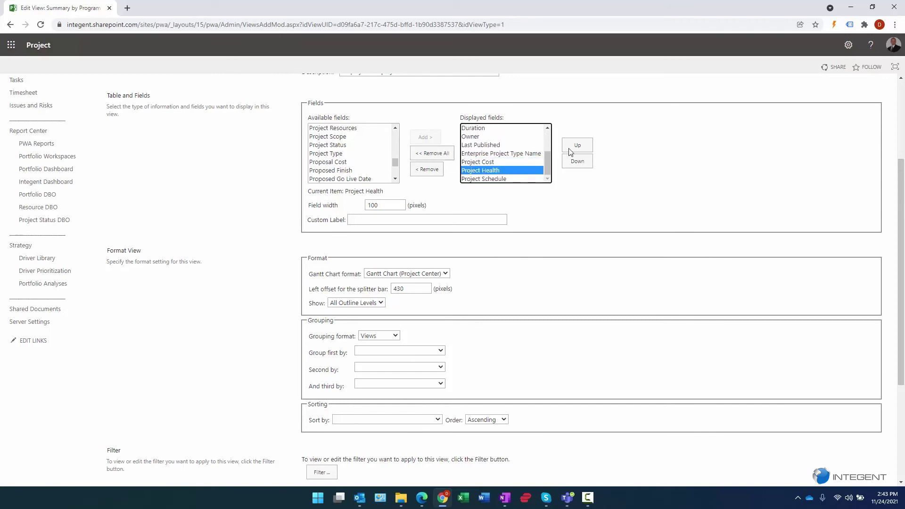
click(571, 149)
click(571, 149)
click(570, 149)
click(571, 149)
click(571, 149)
click(571, 149)
click(571, 149)
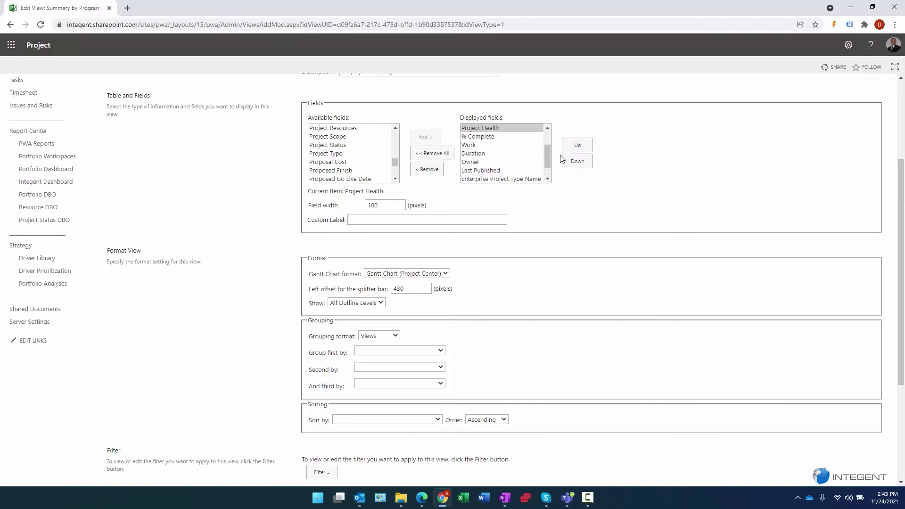
mouse_move(547, 159)
mouse_down()
mouse_move(547, 134)
mouse_move(547, 165)
mouse_up()
click(575, 148)
click(575, 148)
Move Project Cost and Project Schedule up below Project Health, above Start.
click(477, 170)
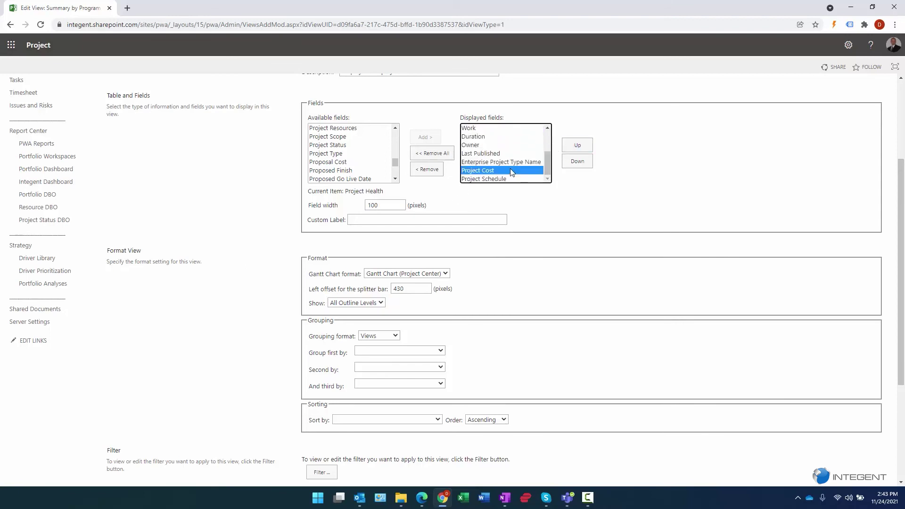
click(581, 145)
click(582, 145)
click(581, 145)
click(582, 145)
click(582, 145)
click(582, 145)
click(582, 145)
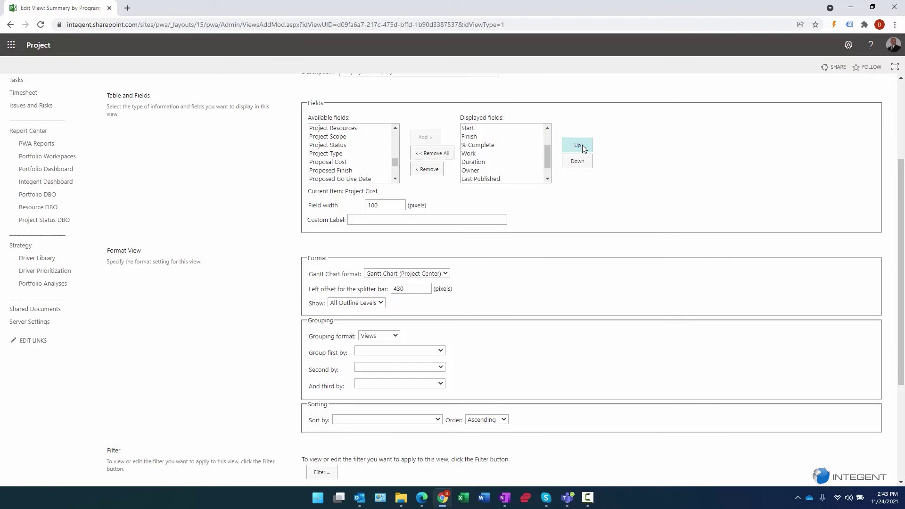
click(582, 146)
mouse_move(547, 150)
mouse_down()
mouse_move(545, 140)
mouse_move(547, 163)
mouse_up()
click(486, 179)
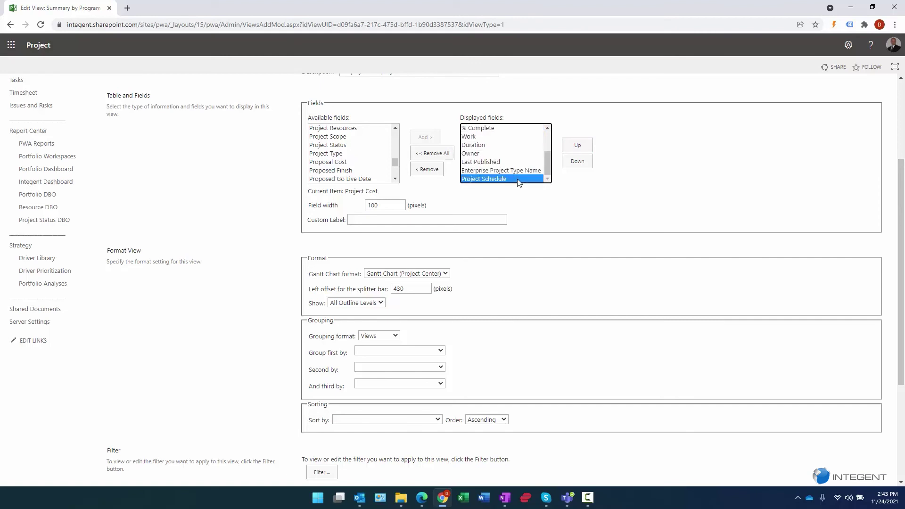
click(581, 149)
click(581, 149)
click(581, 149)
click(581, 148)
click(581, 149)
click(581, 149)
click(581, 149)
click(581, 149)
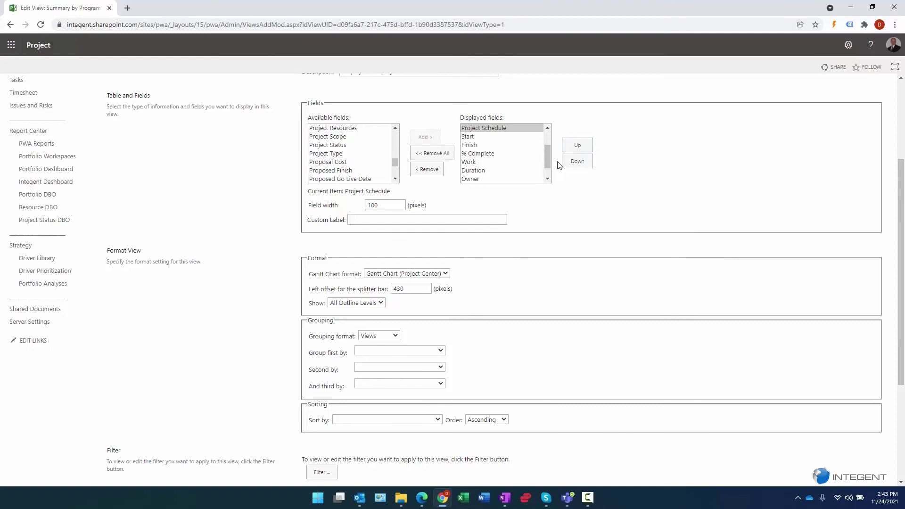
drag(547, 155, 547, 140)
click(481, 145)
click(481, 154)
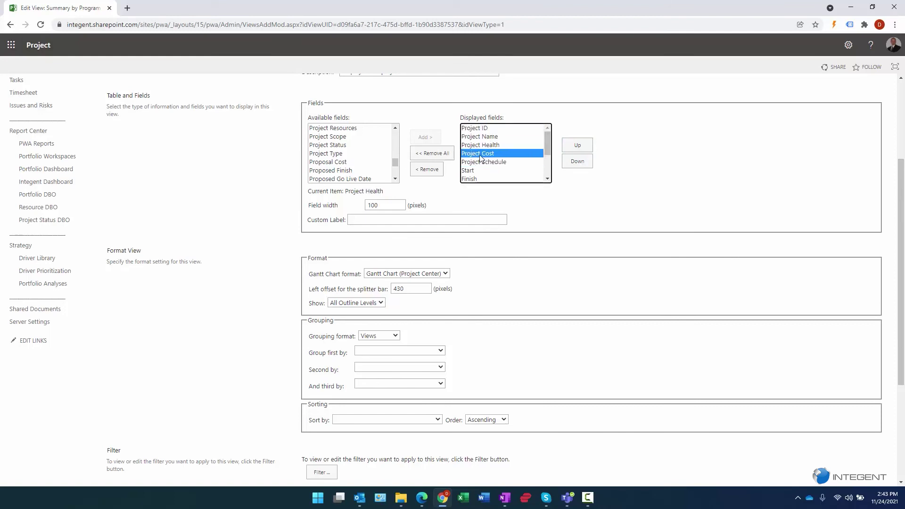
click(482, 162)
click(481, 138)
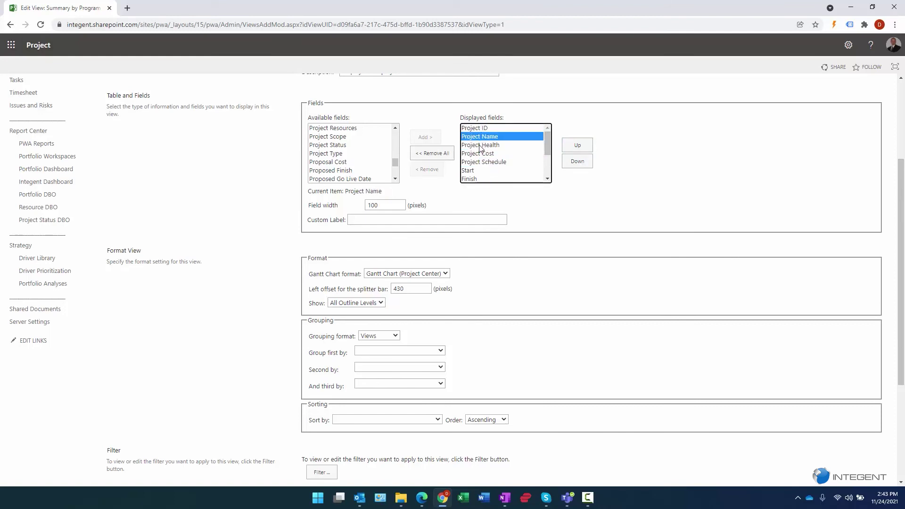
click(480, 144)
click(480, 154)
click(481, 162)
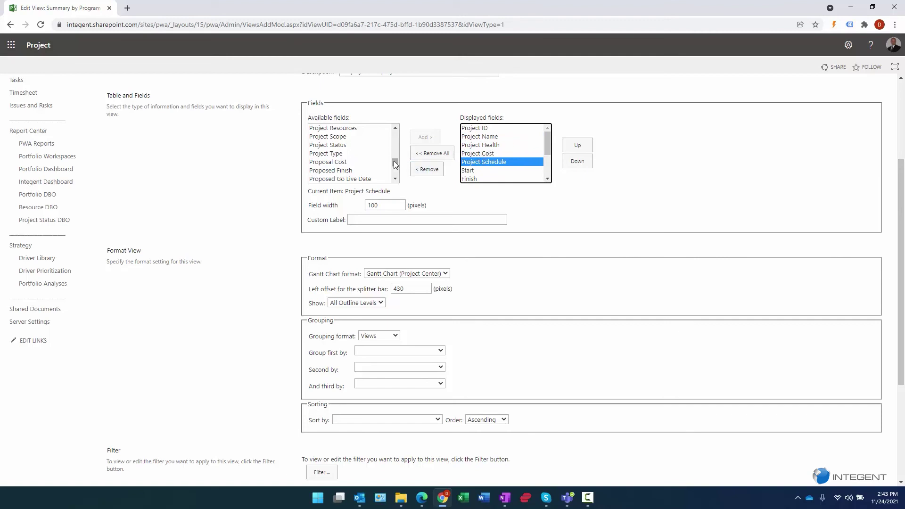
Add the Program field to the displayed fields.
click(356, 147)
key(Down)
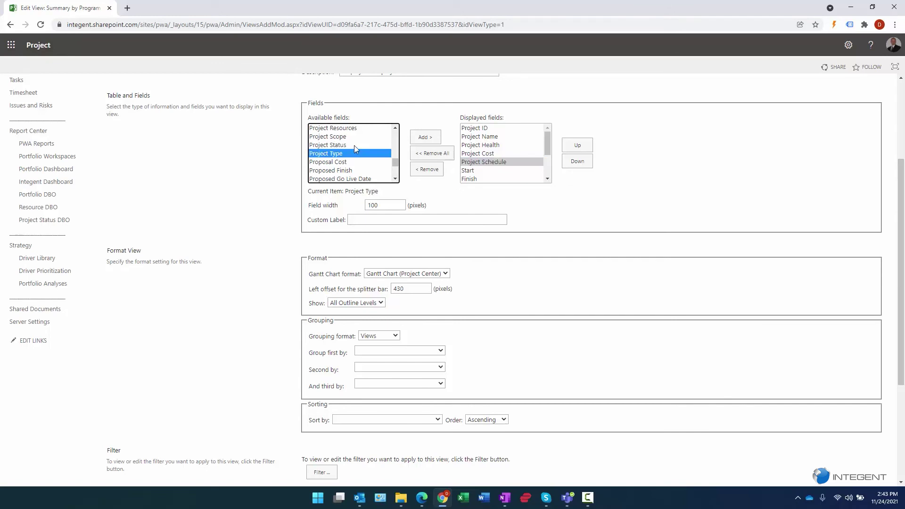
click(395, 179)
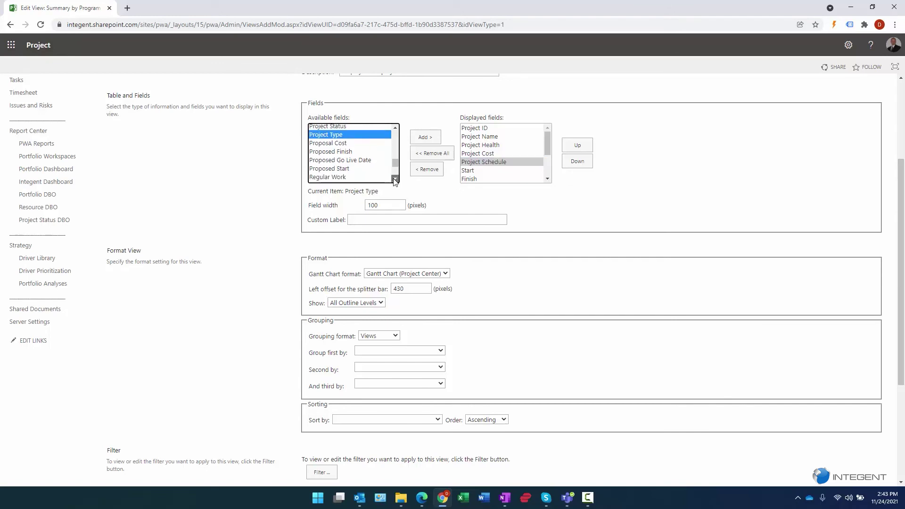
click(395, 179)
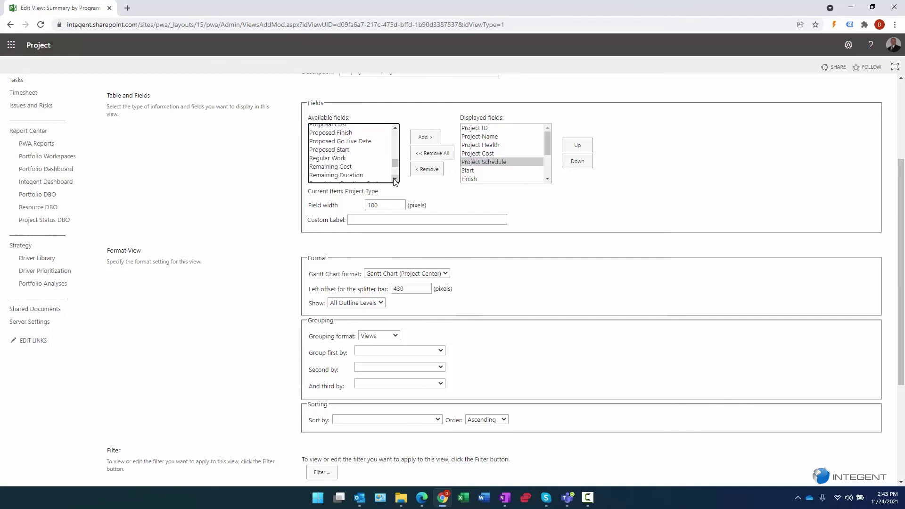
click(396, 128)
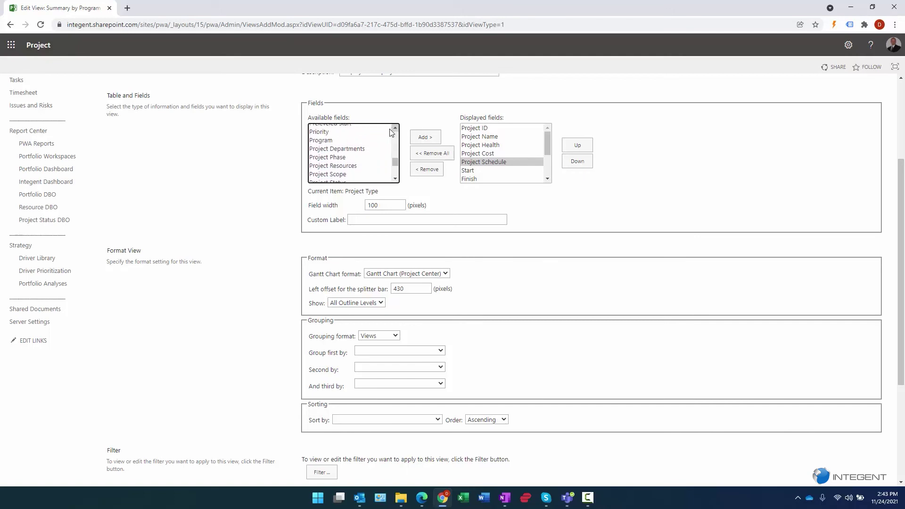
click(342, 139)
click(426, 136)
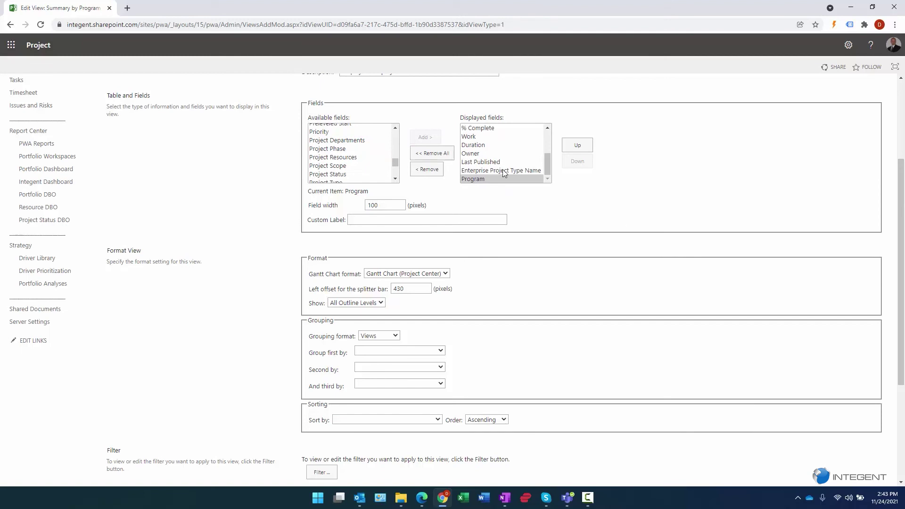
click(545, 181)
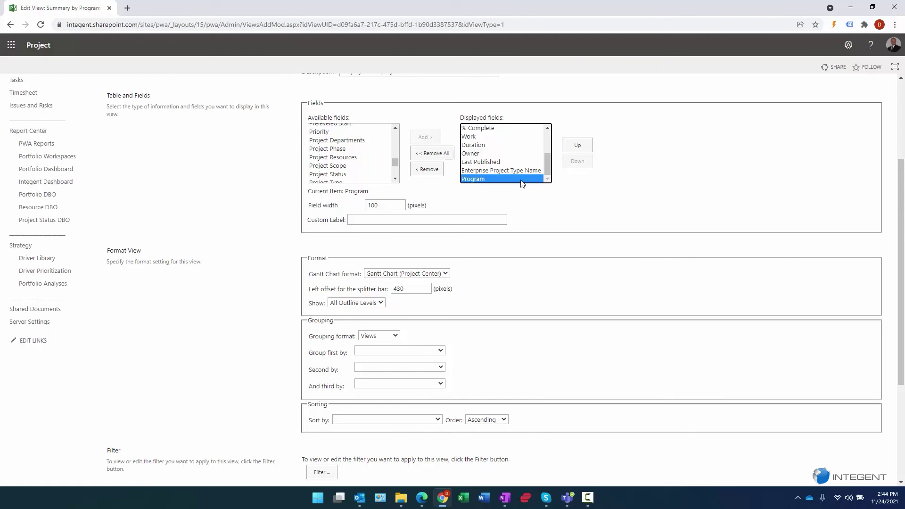
drag(547, 165, 535, 124)
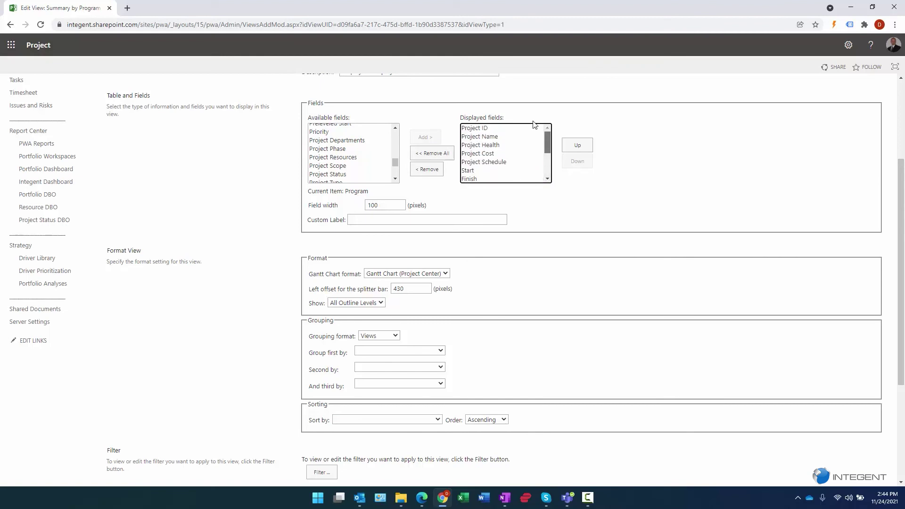
Set Project Name's field width to 200 pixels.
click(500, 136)
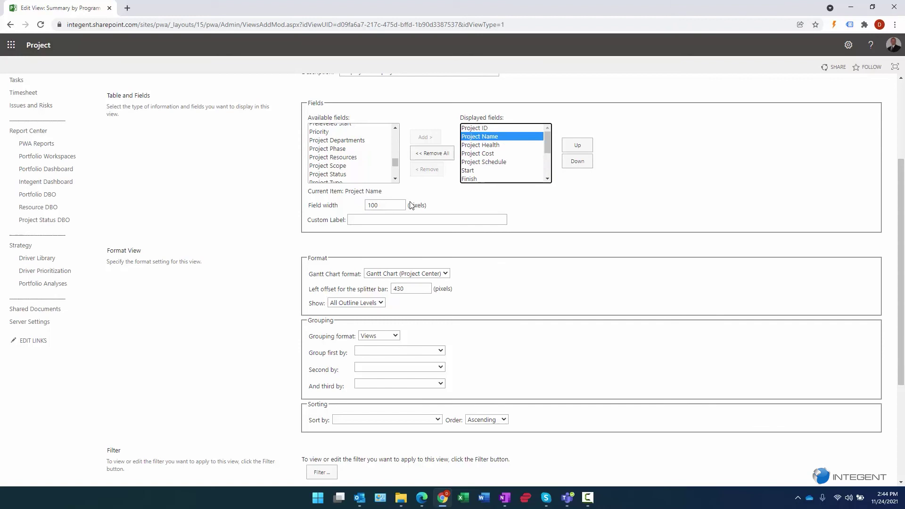
key(Tab)
text(20)
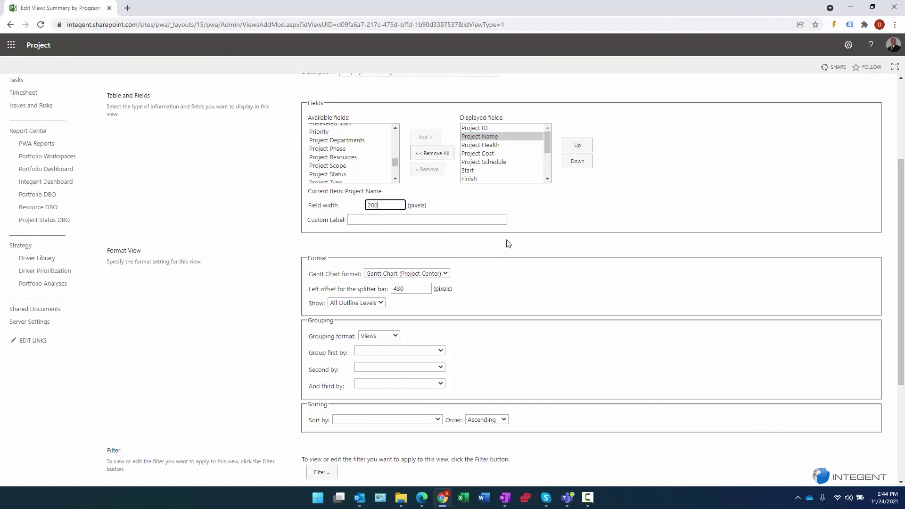
scroll(508, 243, down, 1)
scroll(526, 212, down, 1)
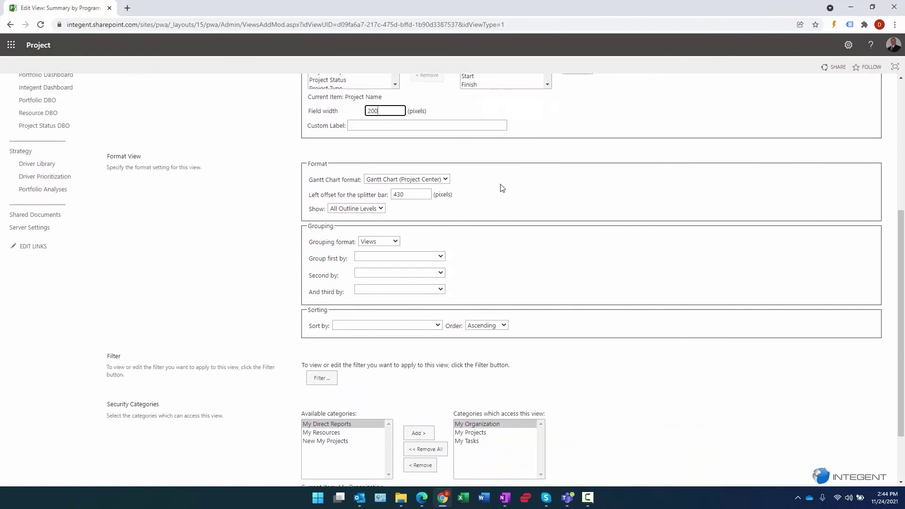
scroll(464, 215, down, 1)
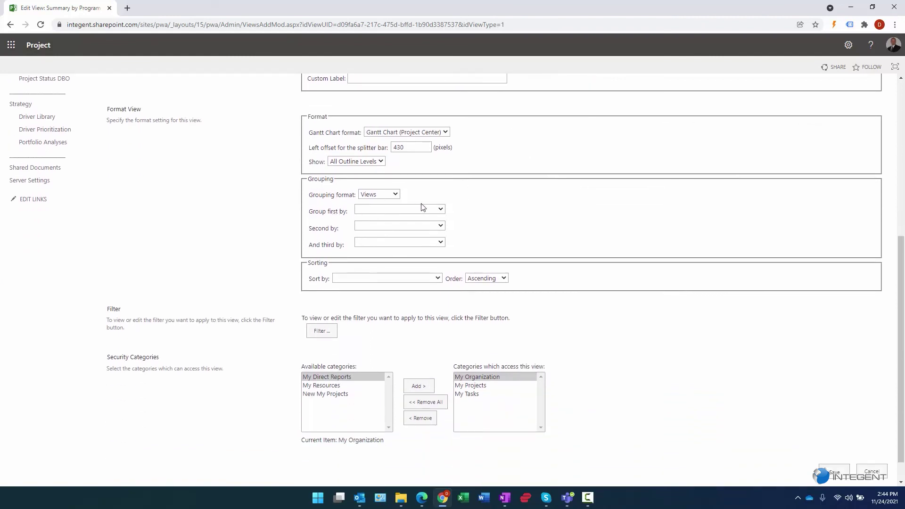
Set the view's first grouping level to Program.
click(442, 210)
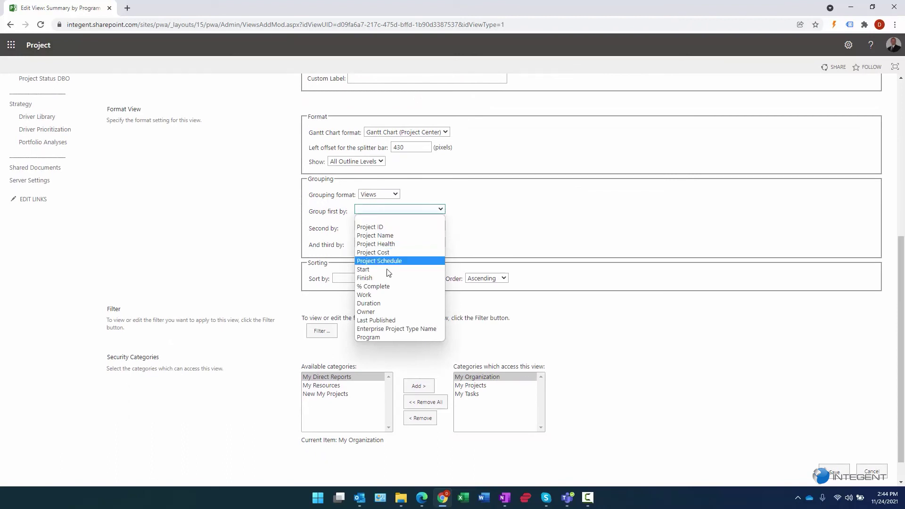
click(381, 336)
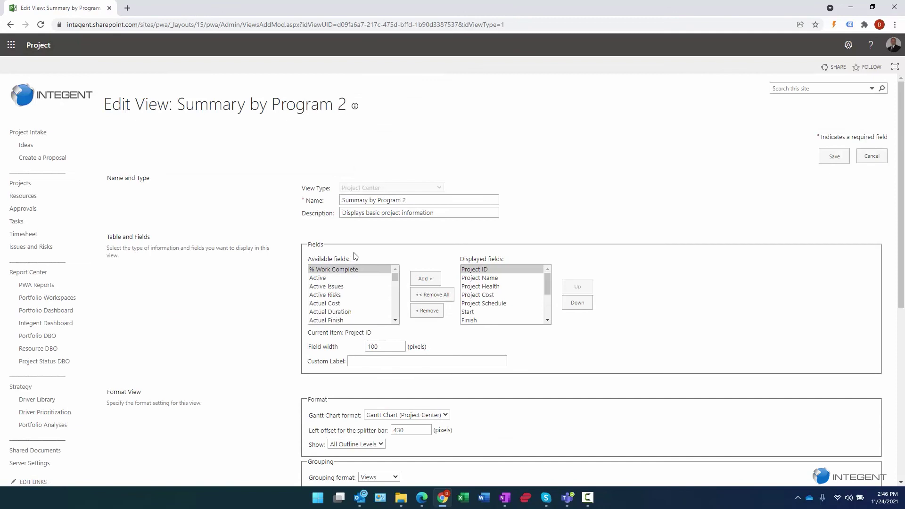
Add Total Benefits and Total Cost to the displayed fields.
scroll(269, 225, down, 2)
click(331, 201)
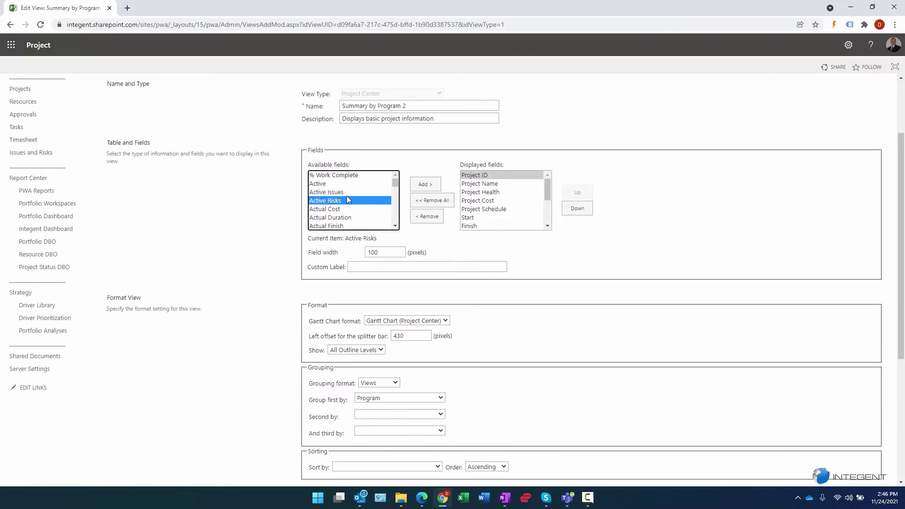
drag(346, 200, 395, 230)
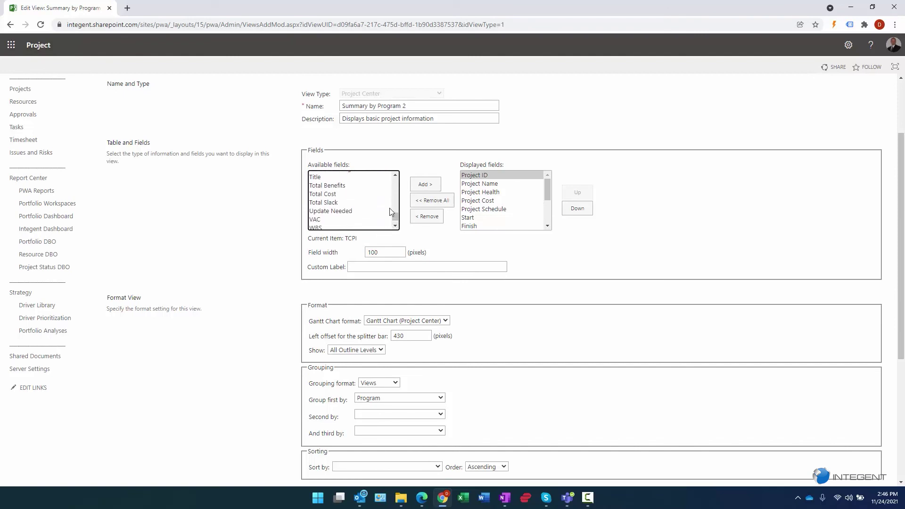
scroll(390, 212, down, 2)
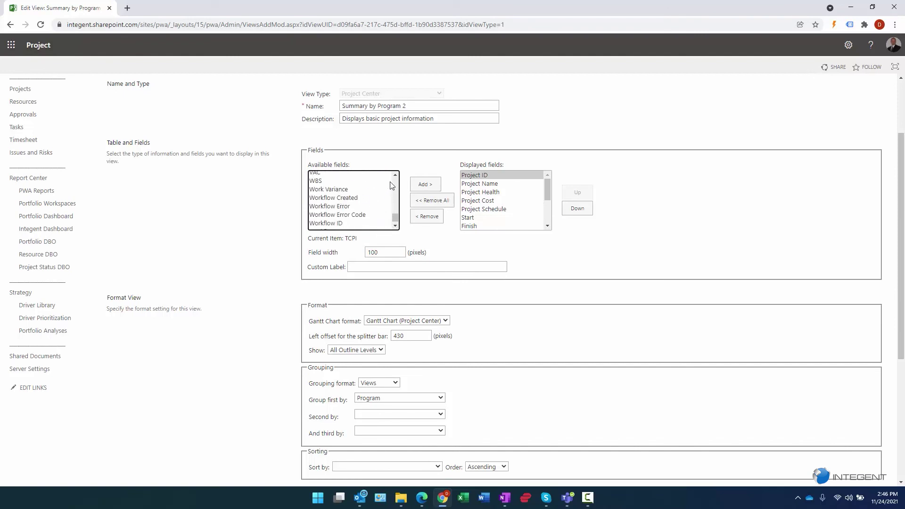
scroll(390, 185, up, 2)
click(338, 191)
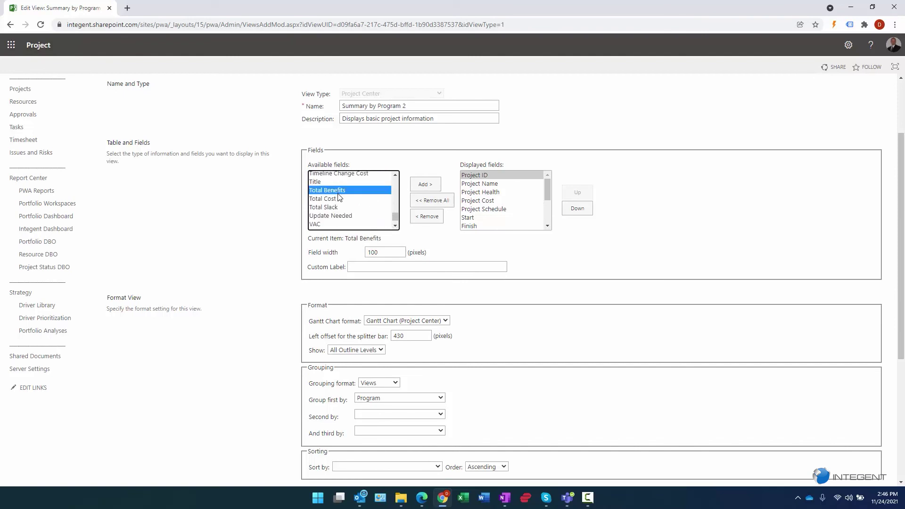
shift+click(338, 199)
click(419, 188)
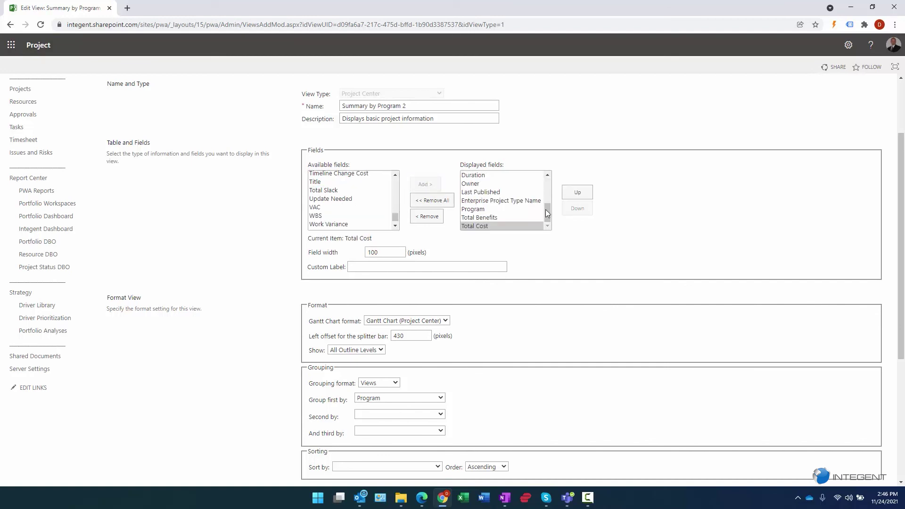
Place Total Cost, then Total Benefits, directly after Project Schedule and save the view.
click(564, 193)
click(564, 194)
click(564, 194)
click(564, 194)
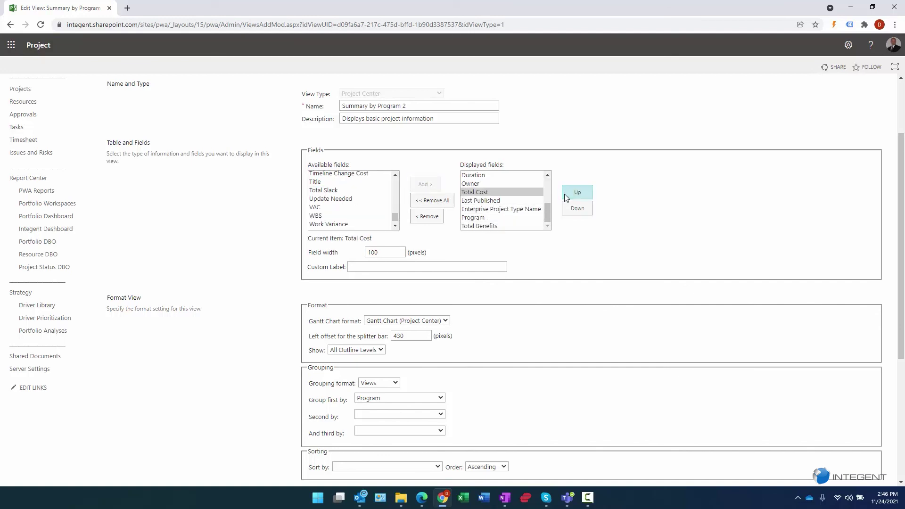
click(564, 194)
click(565, 194)
click(564, 193)
mouse_move(545, 207)
mouse_down()
mouse_move(547, 196)
mouse_move(548, 209)
mouse_up()
click(579, 193)
click(578, 193)
click(578, 192)
click(499, 226)
click(582, 193)
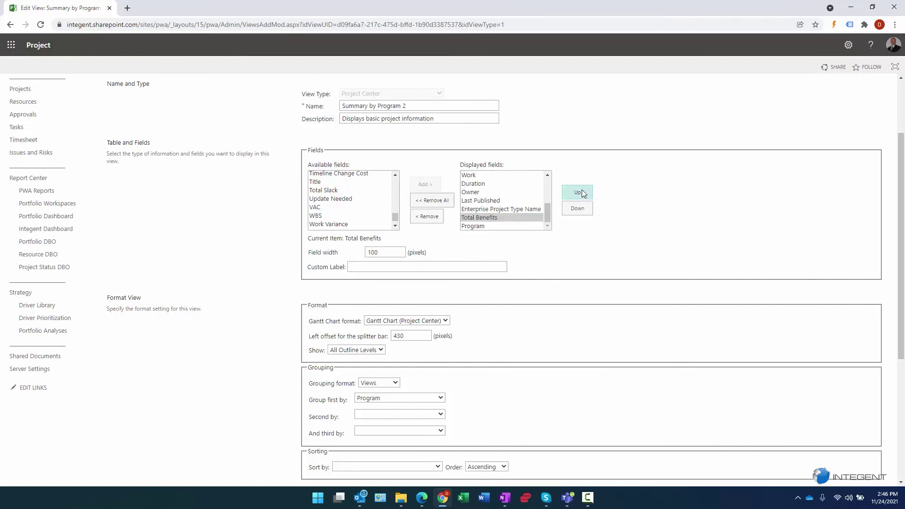
click(583, 192)
click(583, 193)
click(583, 192)
click(583, 192)
click(583, 192)
click(583, 192)
click(583, 192)
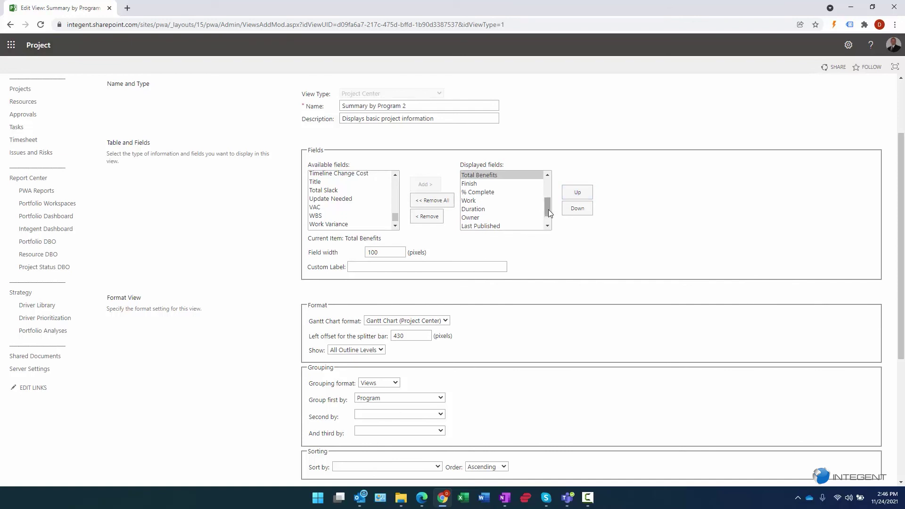
drag(548, 212, 547, 195)
click(578, 193)
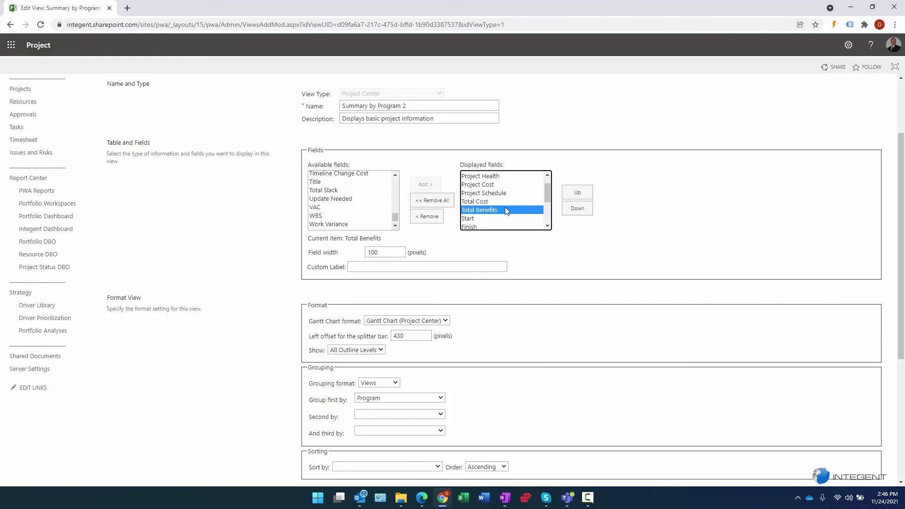
drag(546, 198, 548, 216)
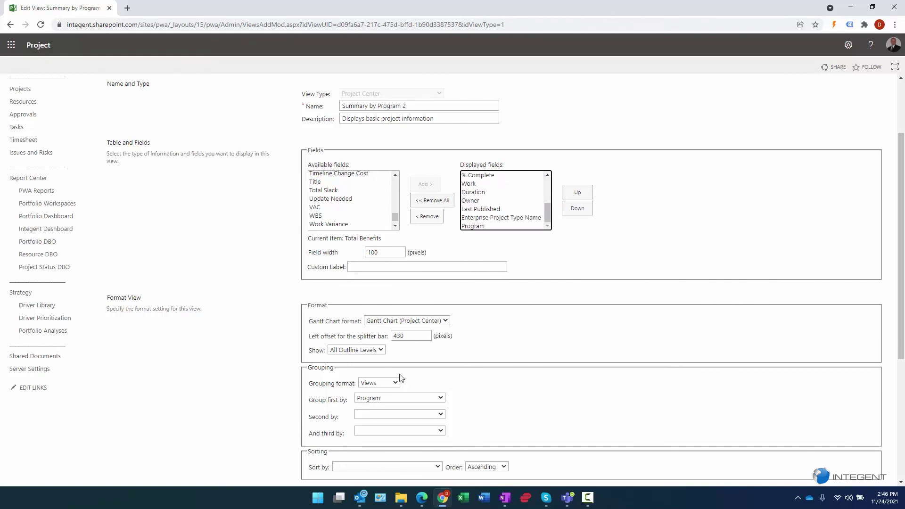
scroll(701, 259, down, 5)
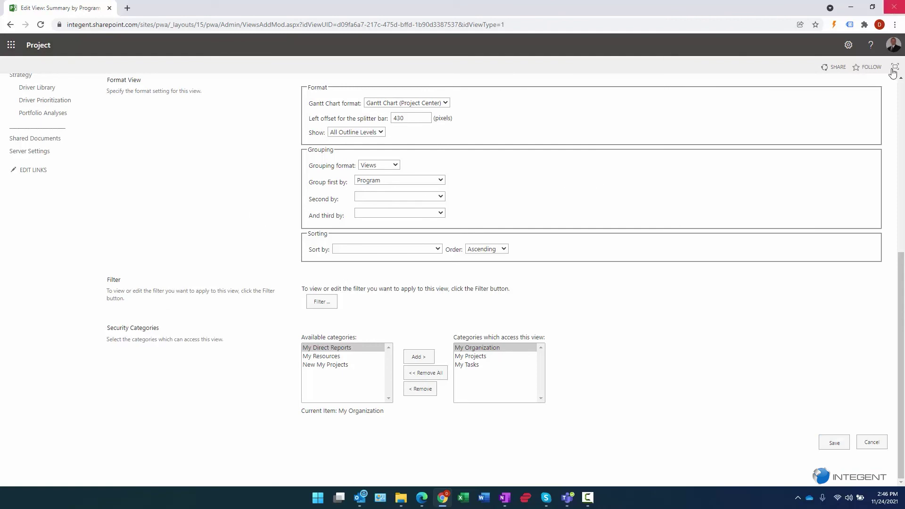
click(834, 443)
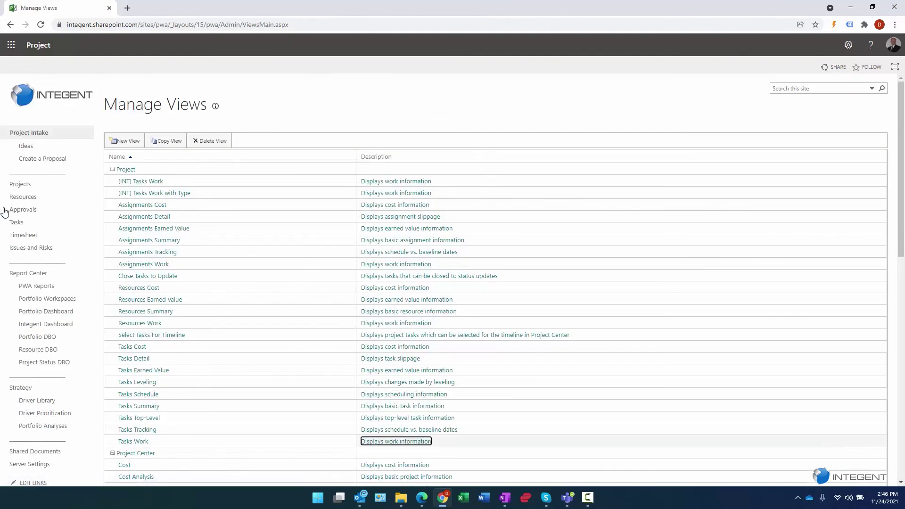
Open Project Center and switch it to the Summary by Program 2 view.
click(17, 186)
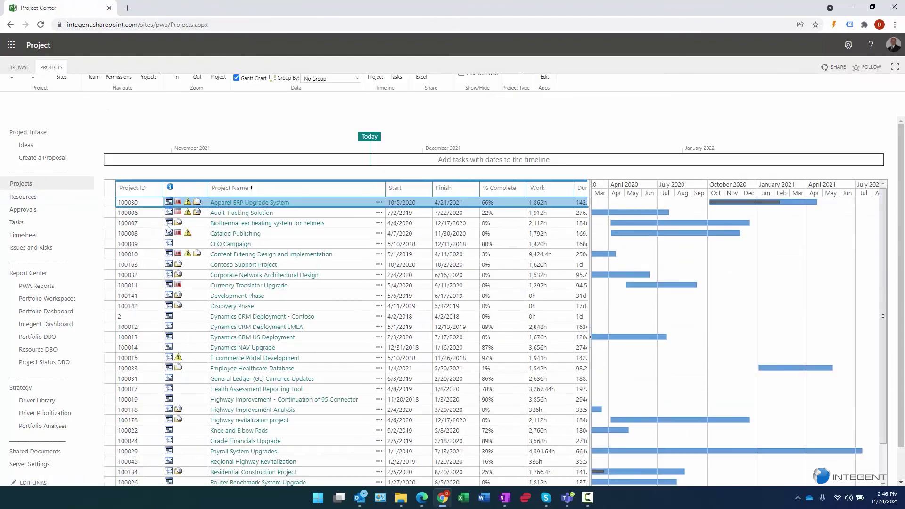
click(358, 81)
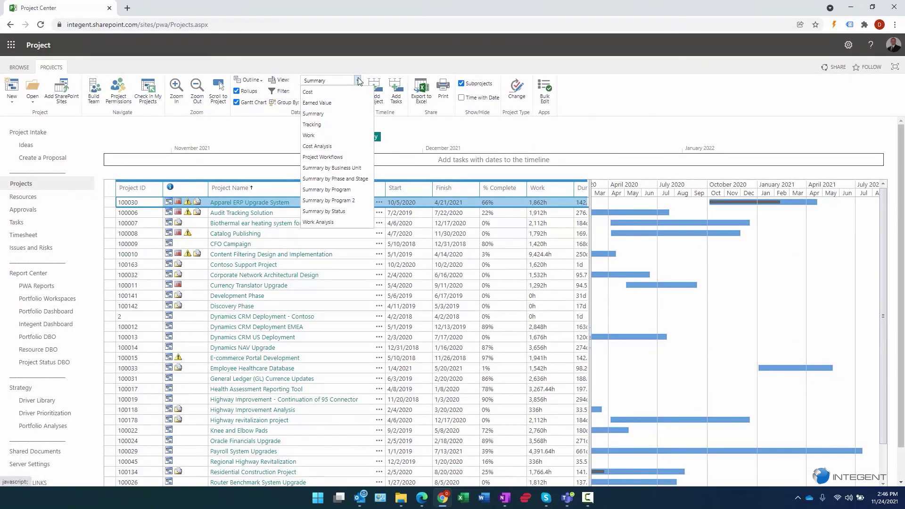
click(336, 201)
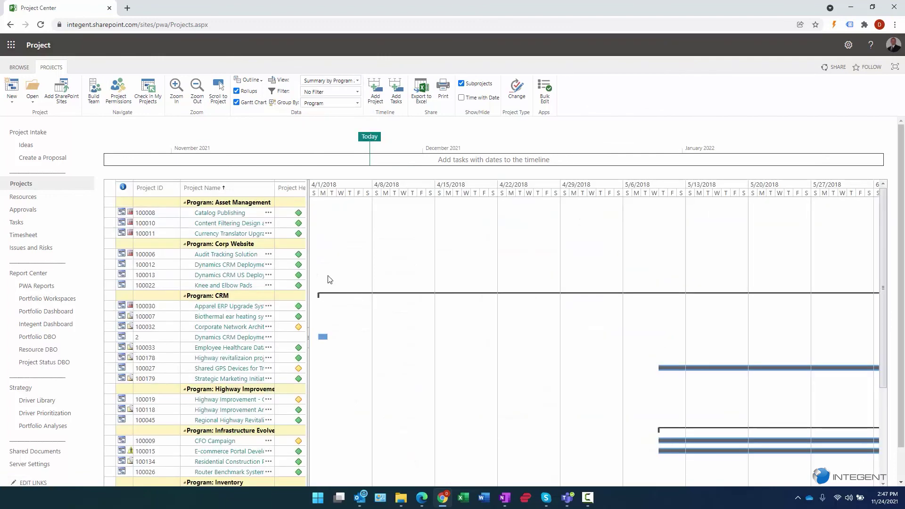
Widen the grid and the Project Name column to show full names and the cost columns beside the Gantt.
drag(307, 239, 639, 241)
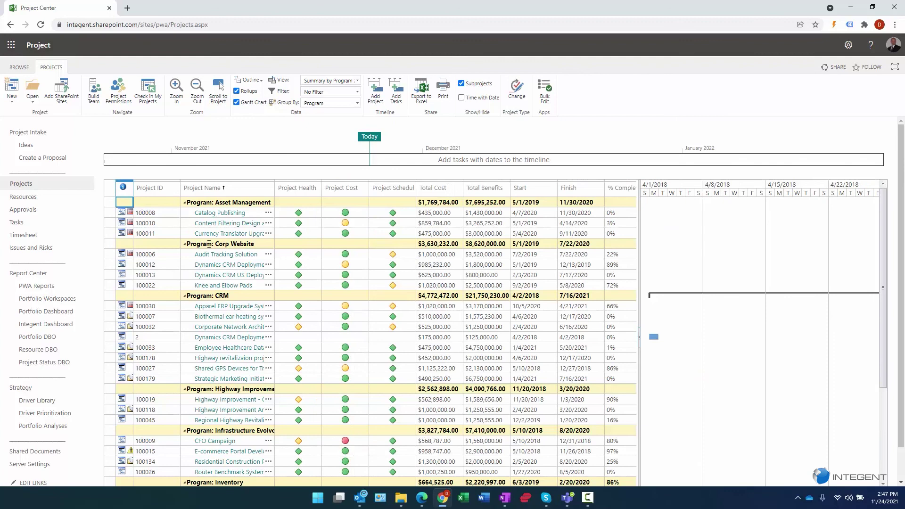
drag(285, 191, 358, 191)
drag(640, 241, 586, 240)
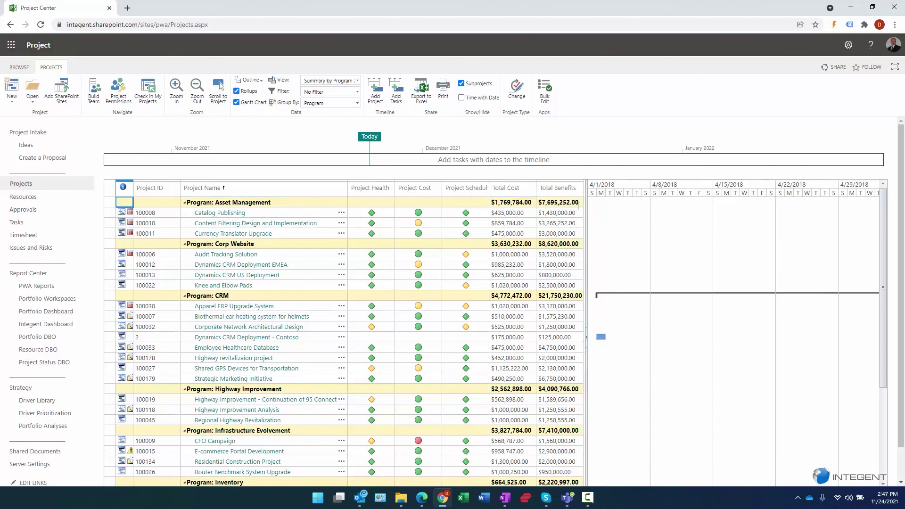
drag(587, 207, 586, 208)
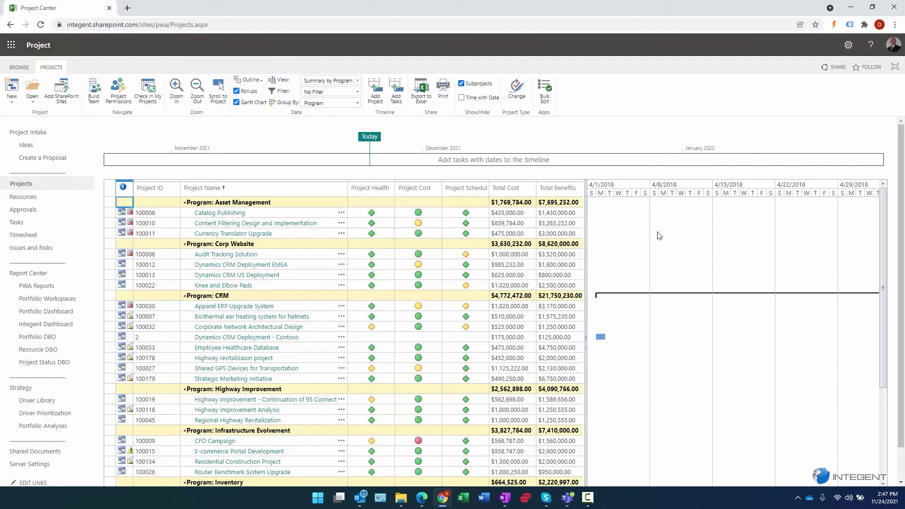
Bring the project bars into view and set the Gantt timescale to quarters spanning 2018 to 2022.
click(218, 91)
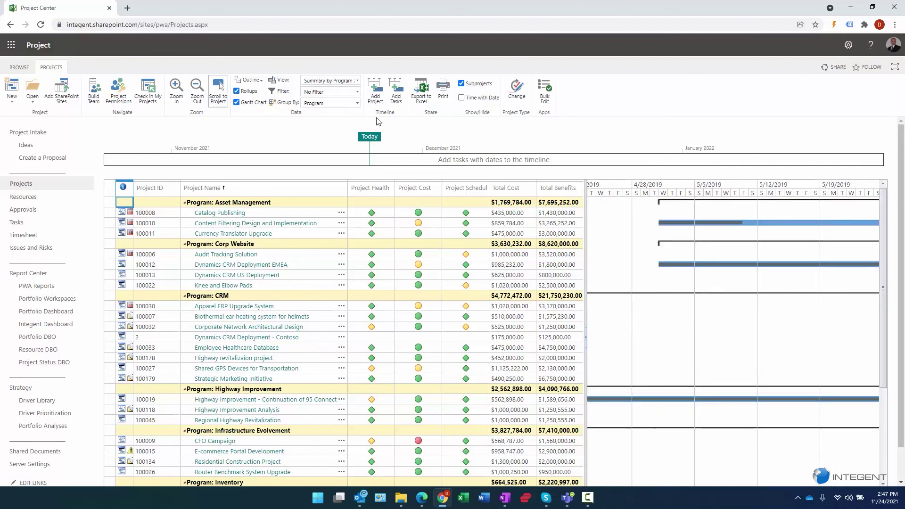
click(202, 93)
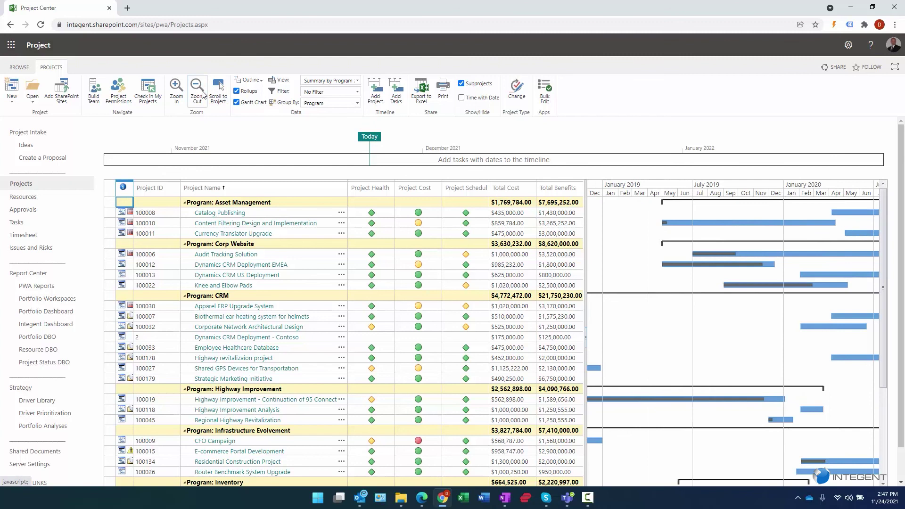
click(202, 93)
click(178, 91)
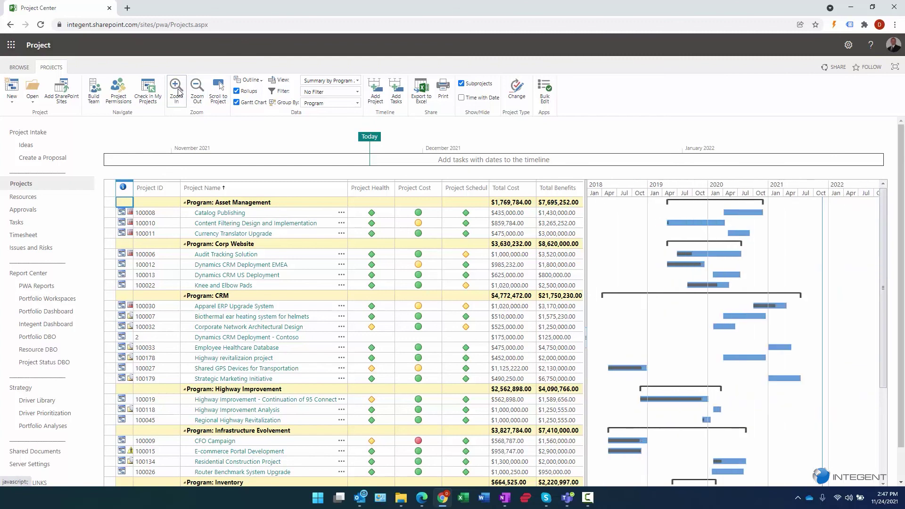
click(178, 92)
click(196, 92)
Point out Catalog Publishing's health, cost and schedule indicators, total cost and total benefits.
click(385, 216)
click(436, 216)
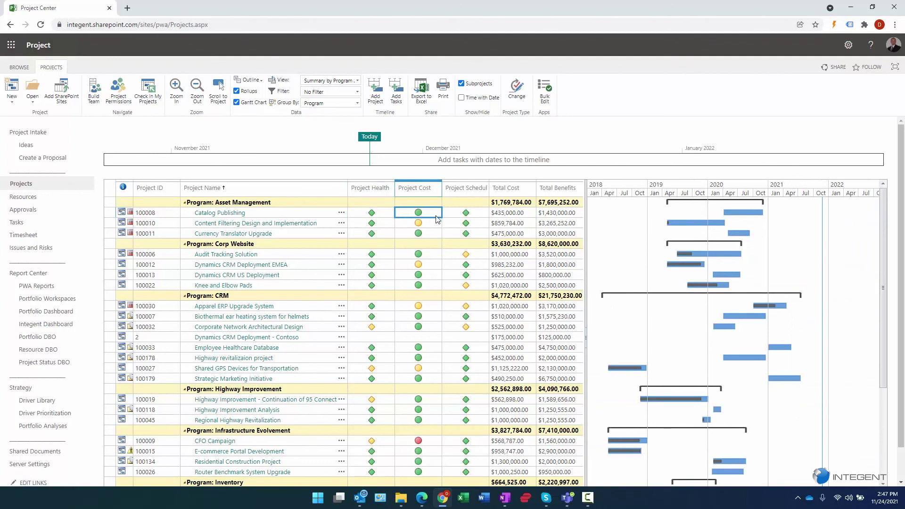
click(453, 216)
click(523, 216)
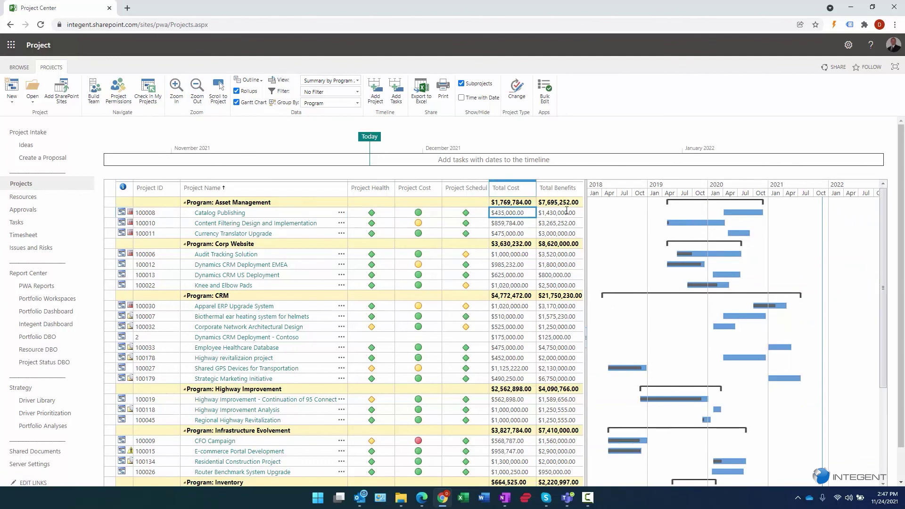
click(551, 213)
Highlight the Asset Management and Corp Website rows, then widen the indicator column and grid to show full Total Benefits.
drag(522, 201, 547, 196)
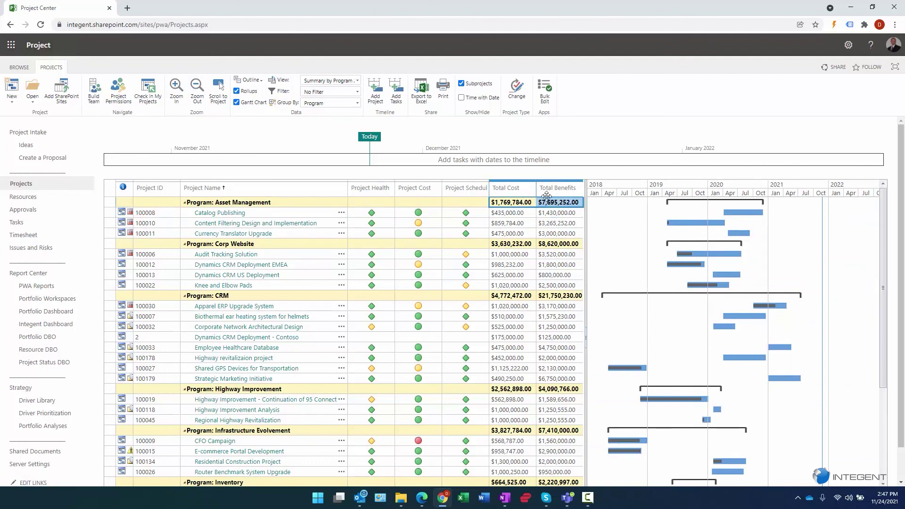
click(285, 202)
drag(296, 245, 551, 246)
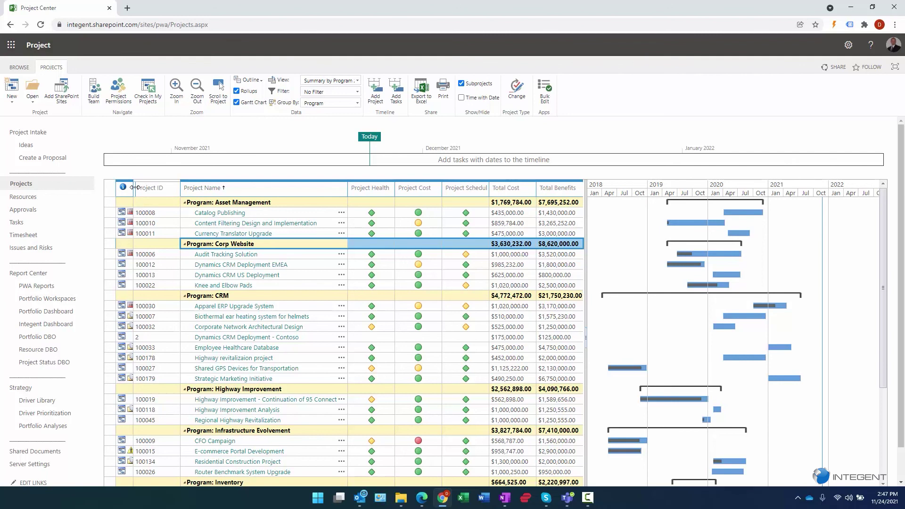
drag(134, 191, 160, 191)
drag(588, 254, 612, 251)
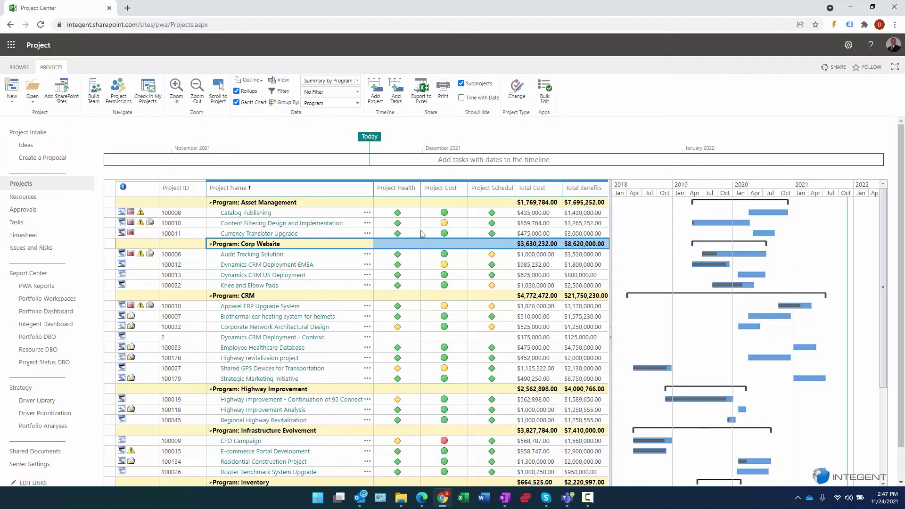
mouse_move(415, 215)
mouse_down()
mouse_move(423, 258)
mouse_move(487, 236)
mouse_up()
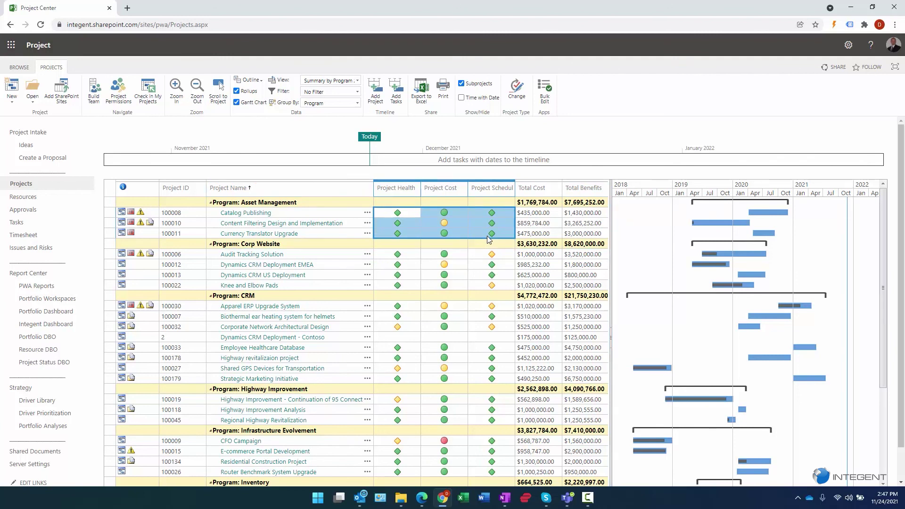
click(487, 236)
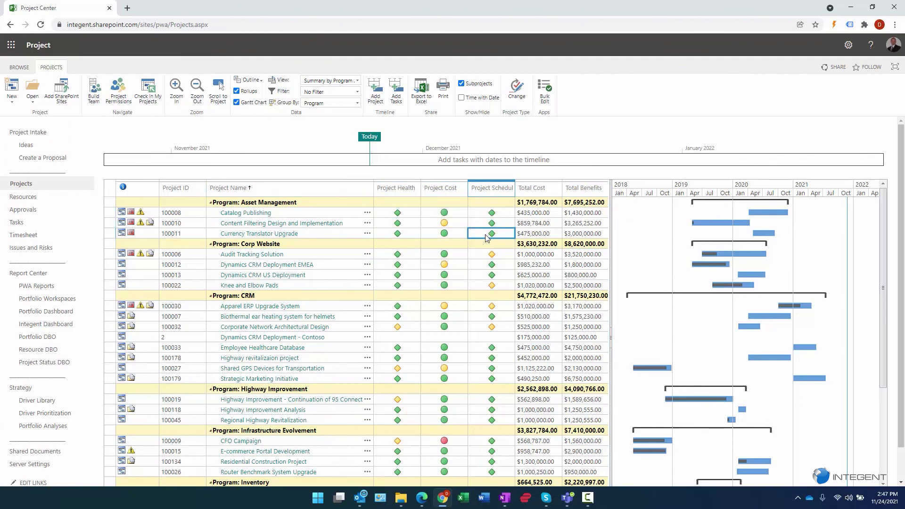